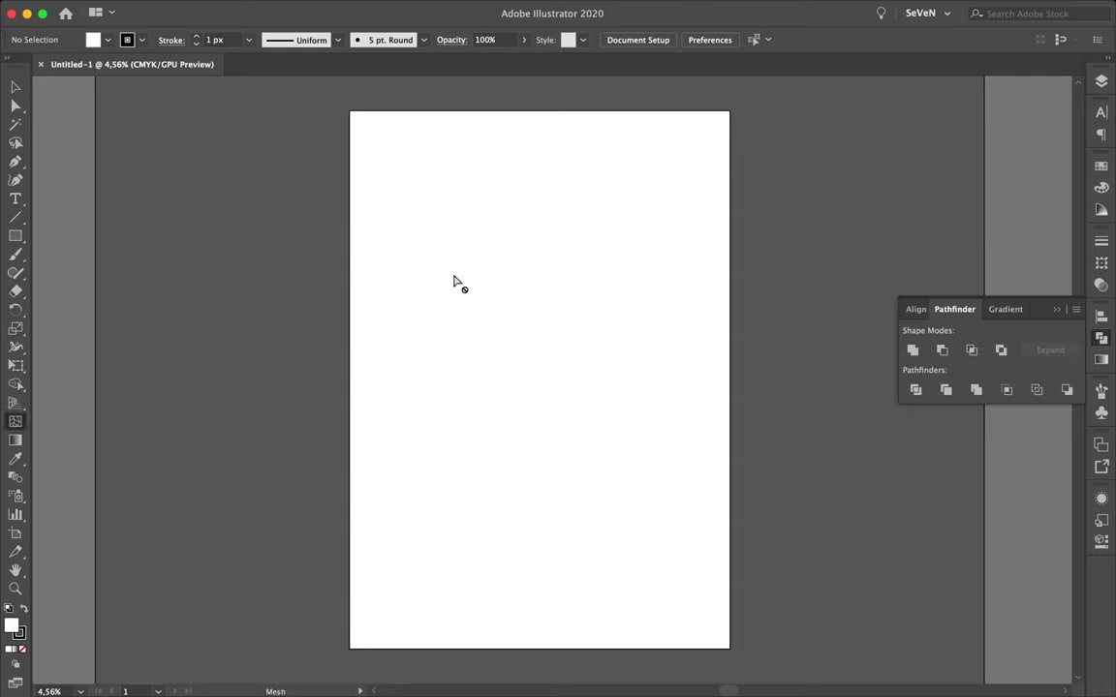
- Draw a black, no-stroke rectangle covering the whole artboard
left_click(35, 68)
left_click(141, 39)
left_click(12, 68)
left_click_drag(349, 110, 729, 648)
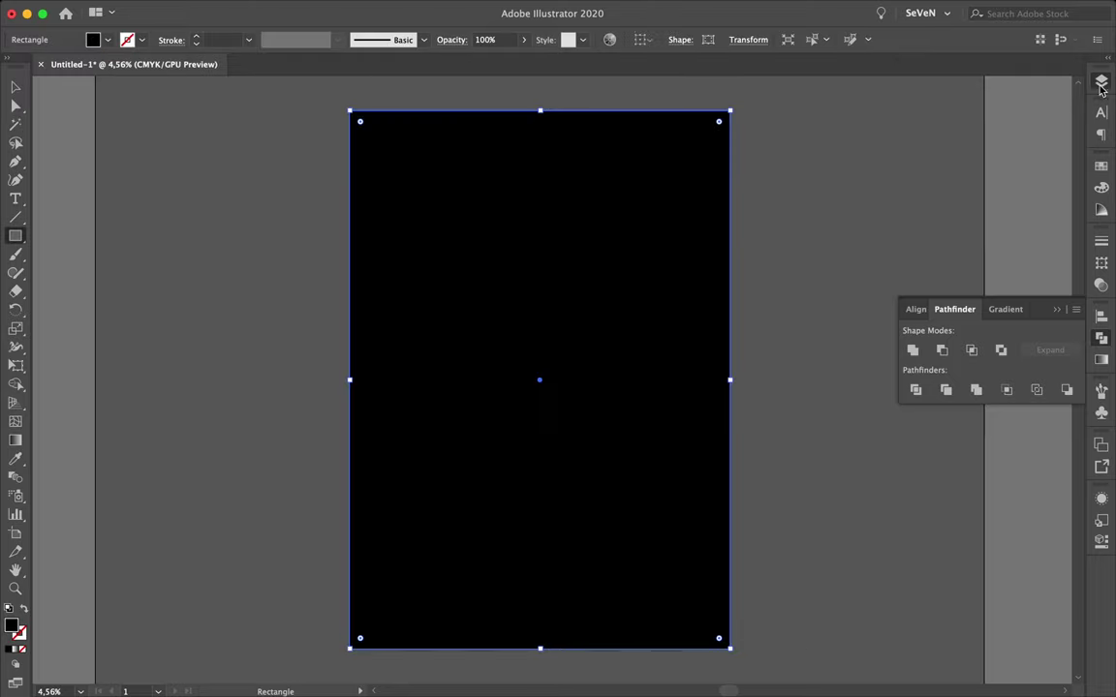
- Lock the Background layer in the Layers panel
left_click(1101, 84)
left_click(925, 112)
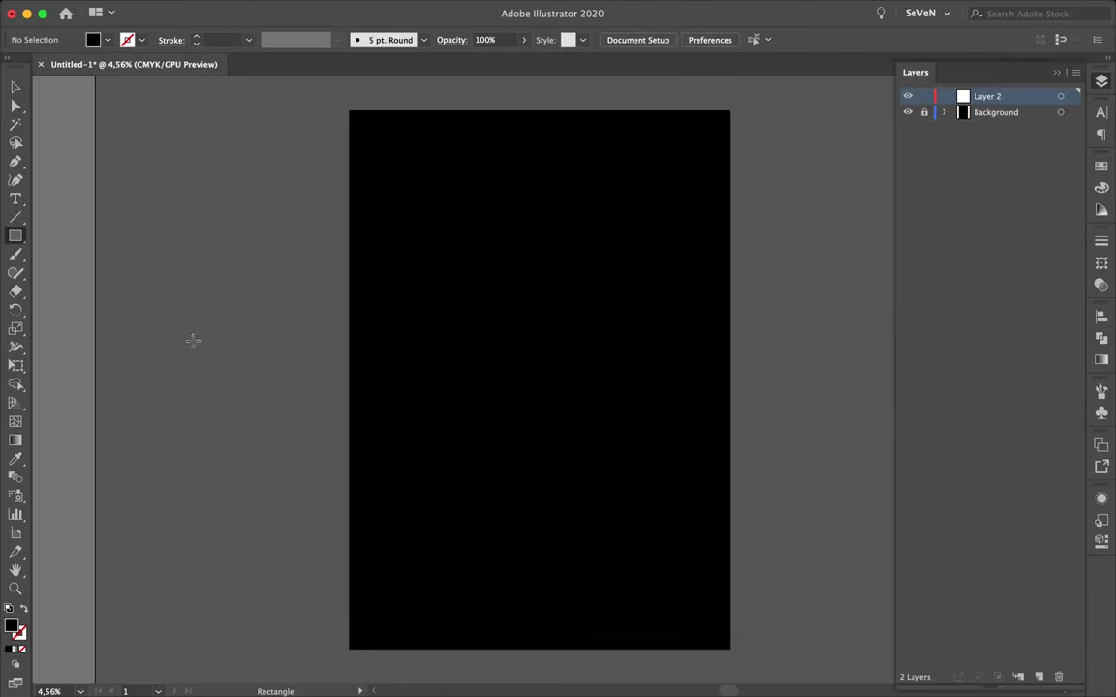
left_click(100, 42)
key("Escape")
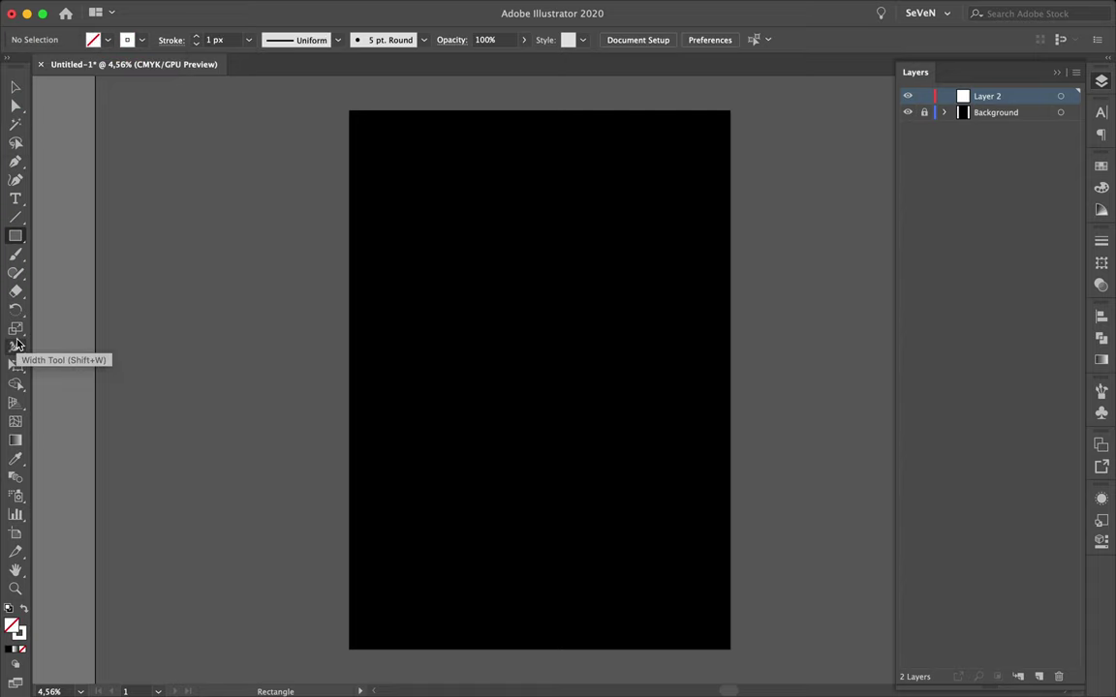
left_click_drag(17, 217, 77, 245)
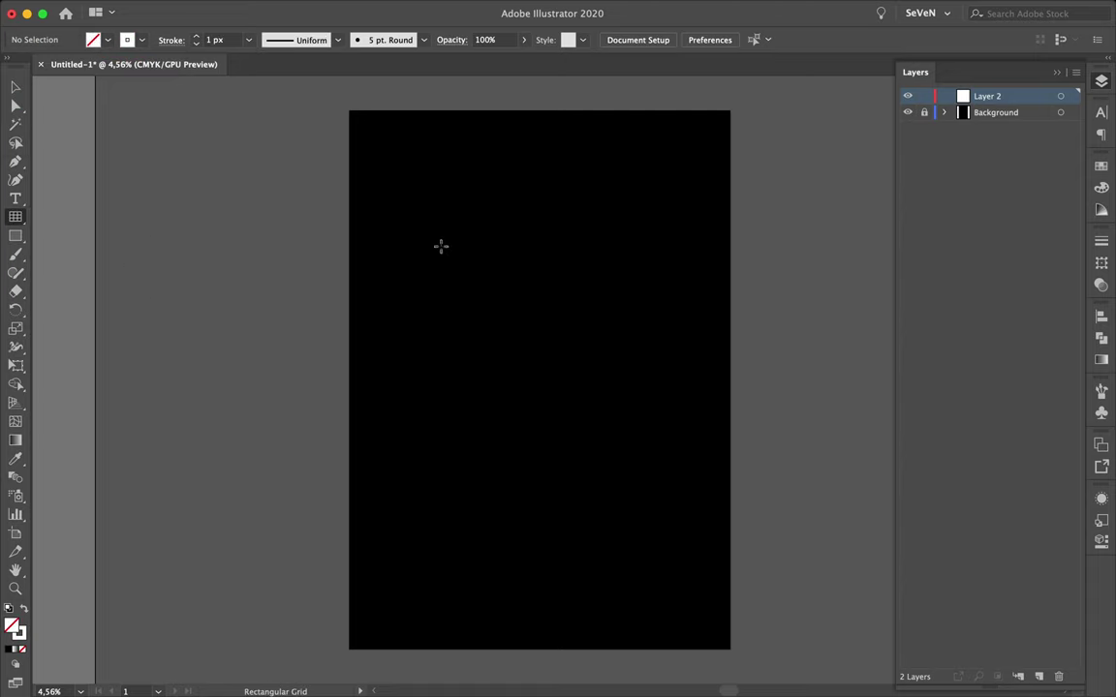
- Draw a rectangular grid with 25 horizontal and 25 vertical dividers
left_click(441, 246)
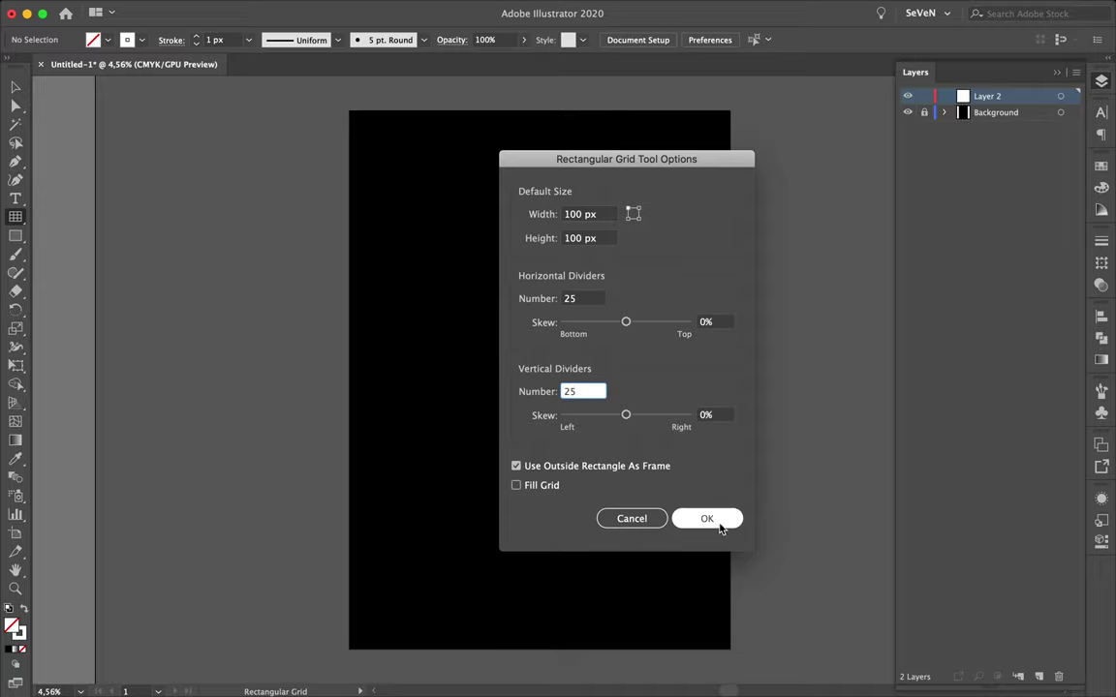
left_click(707, 518)
left_click_drag(423, 224, 635, 378)
key("a")
key("super+plus")
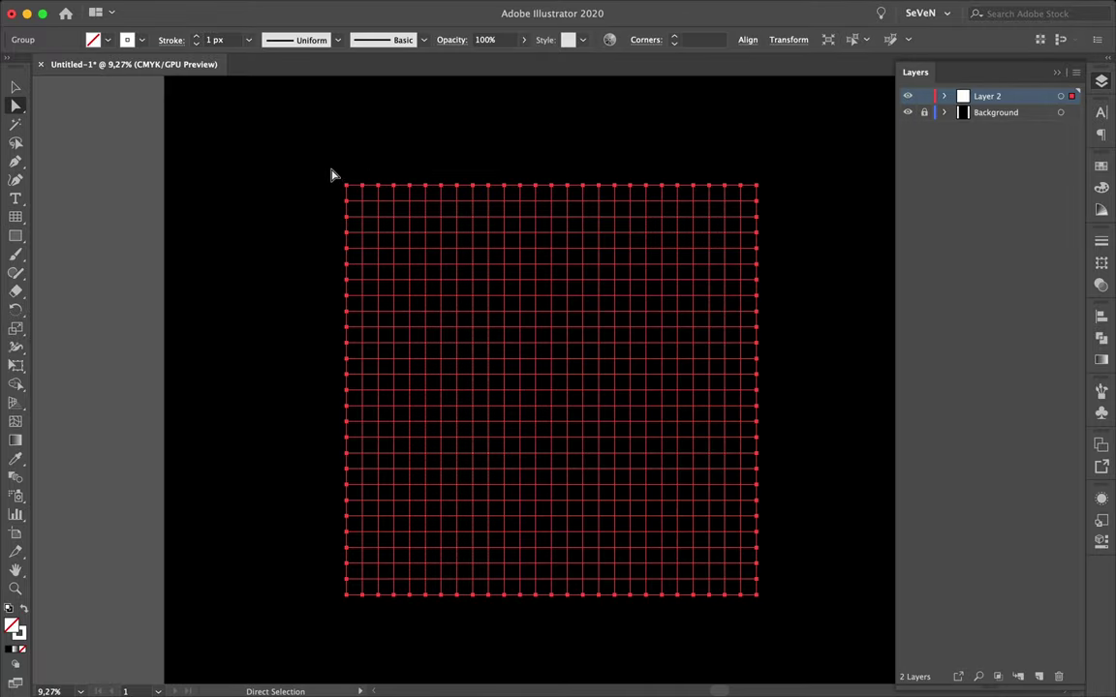
- Shear the upper and lower grids into slanted and flat planes
left_click_drag(15, 329, 58, 346)
mouse_move(346, 184)
left_mouse_down()
mouse_move(406, 219)
mouse_move(395, 218)
left_mouse_up()
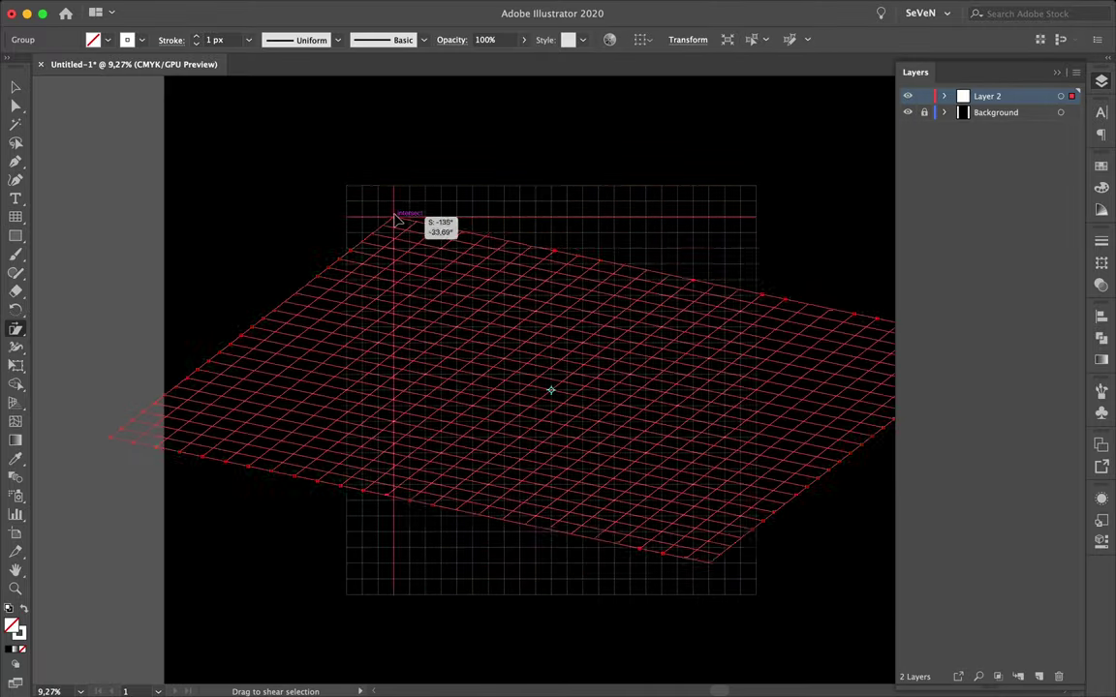
left_click(15, 310)
left_click(16, 328)
left_click_drag(502, 506, 538, 523)
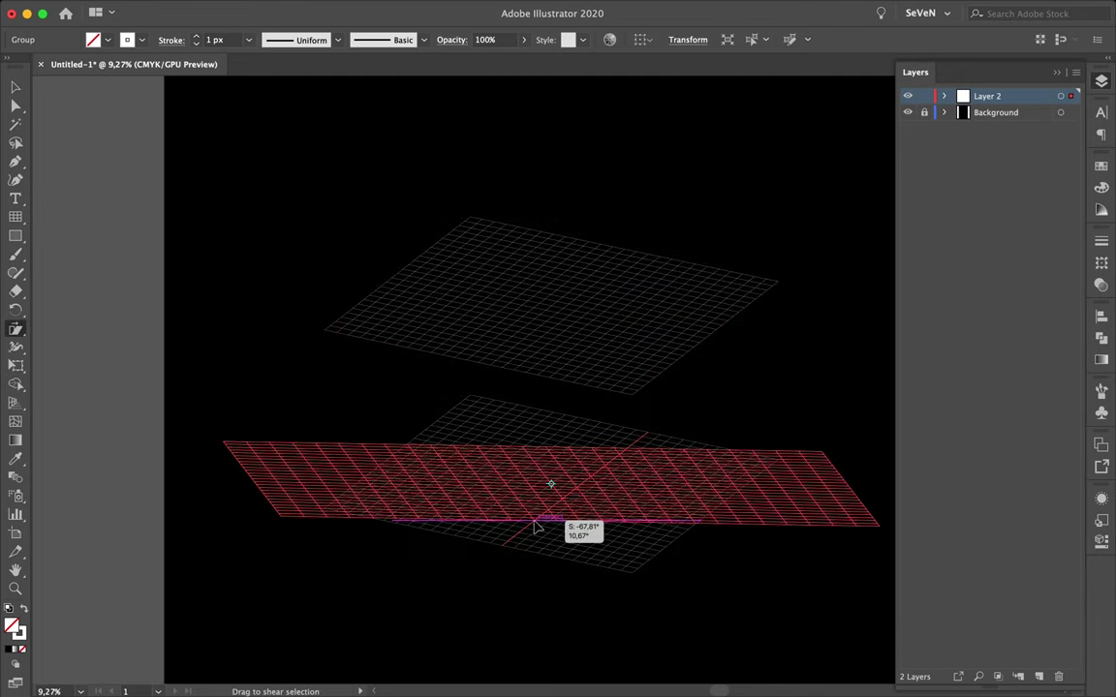
- Set Blend Options spacing to a fixed number of steps
double_click(15, 476)
left_click(174, 439)
left_click(170, 455)
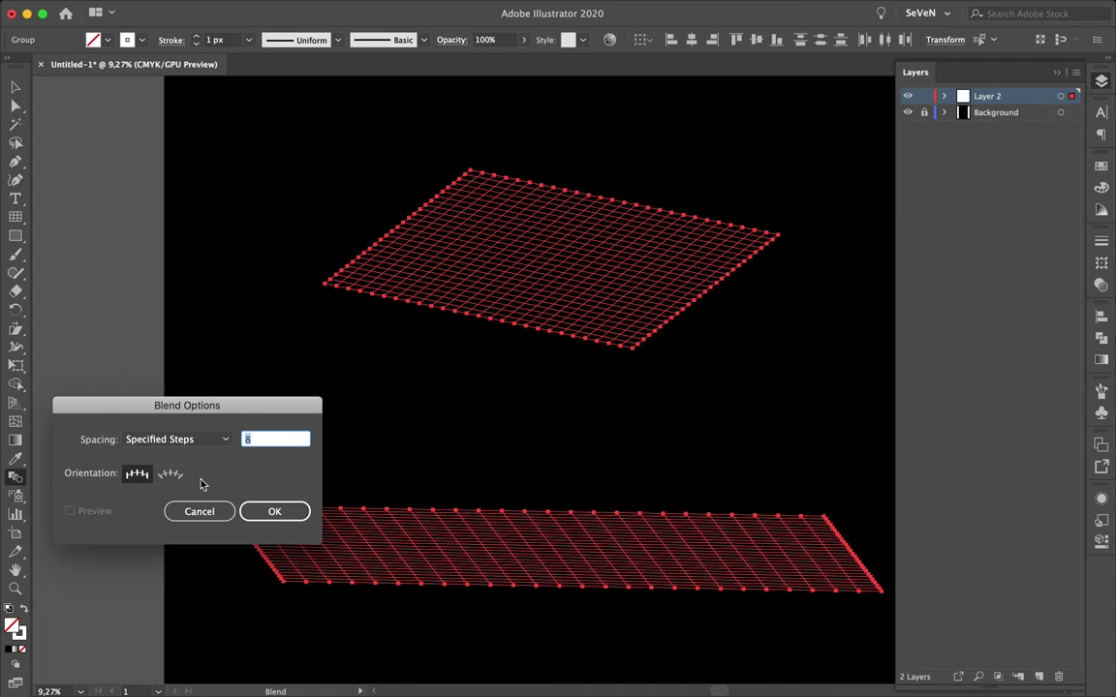
left_click(255, 512)
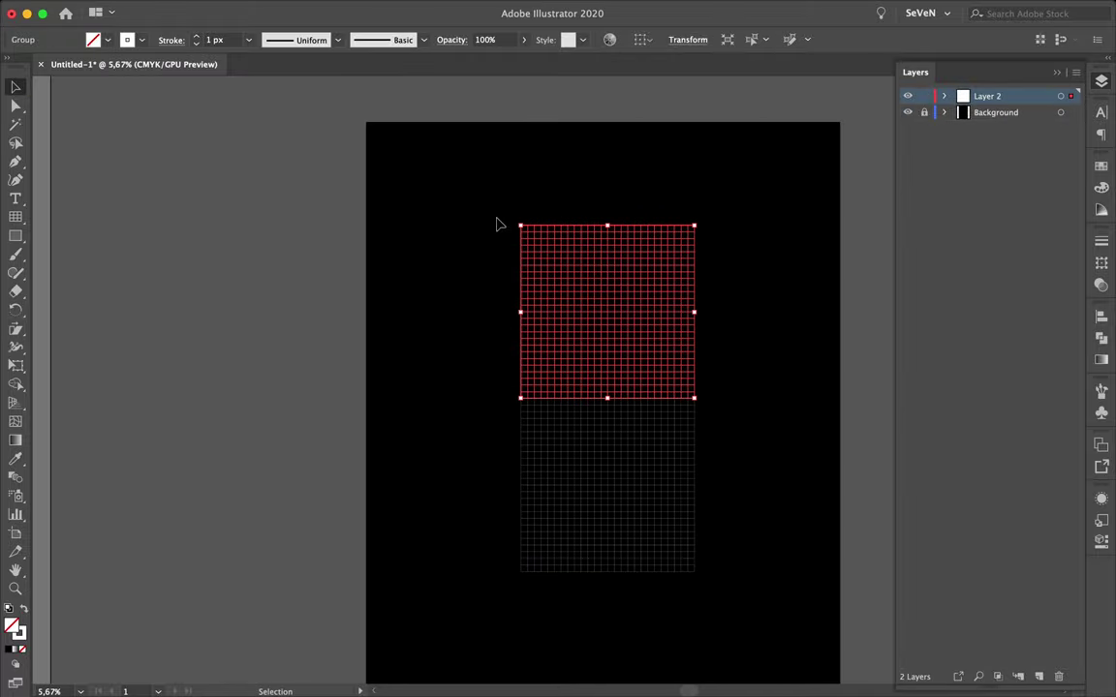
- Try shearing the grid and bending one of its lines with Reshape
left_click(16, 329)
scroll(610, 393, "up", 3)
left_click_drag(593, 293, 611, 323)
left_click_drag(404, 153, 326, 309)
left_click(16, 329)
left_click(58, 330)
left_click_drag(529, 296, 530, 290)
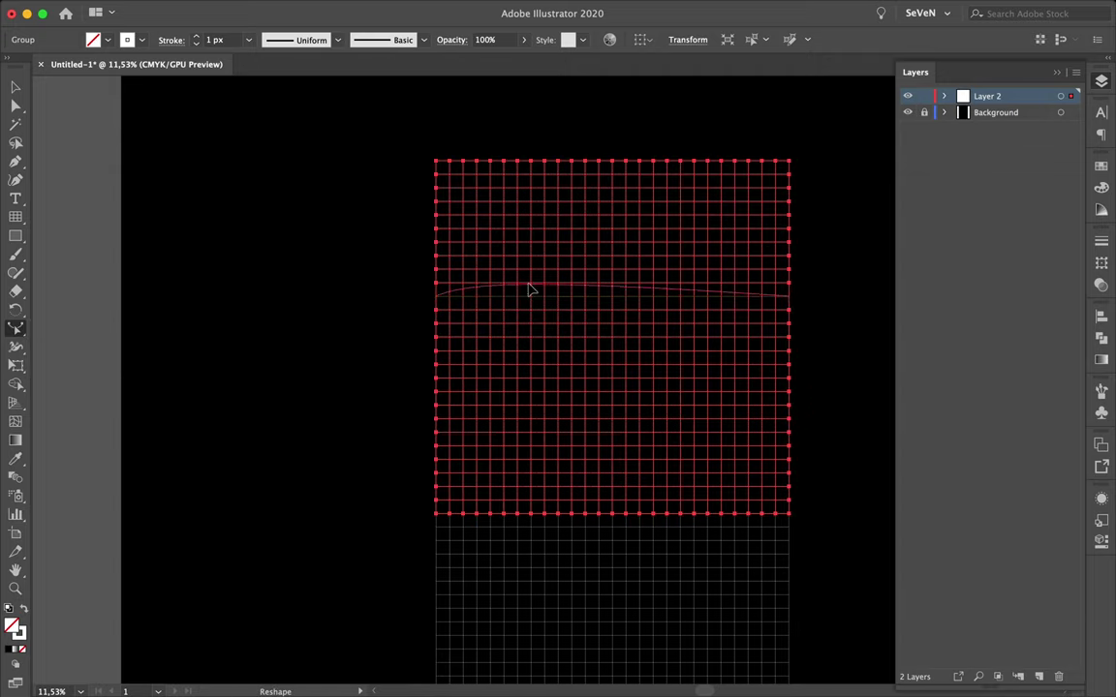
- Test rotating and shearing the grid with Free Transform, undoing both
left_click(16, 330)
left_click(15, 366)
mouse_move(393, 145)
left_mouse_down()
mouse_move(333, 158)
mouse_move(580, 200)
left_mouse_up()
key("cmd+z")
mouse_move(610, 162)
left_mouse_down()
mouse_move(497, 175)
mouse_move(531, 223)
mouse_move(578, 250)
left_mouse_up()
key("cmd+z")
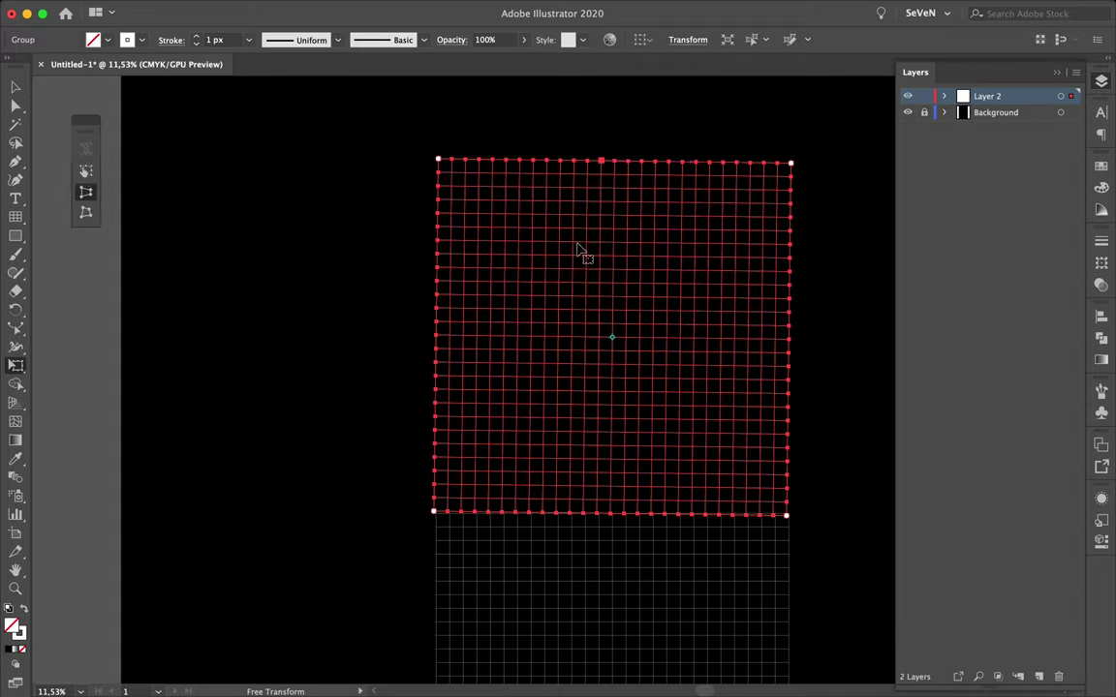
- Perspective-distort the grid, widening its top into a perspective plane
left_click(86, 193)
left_click_drag(437, 159, 318, 157)
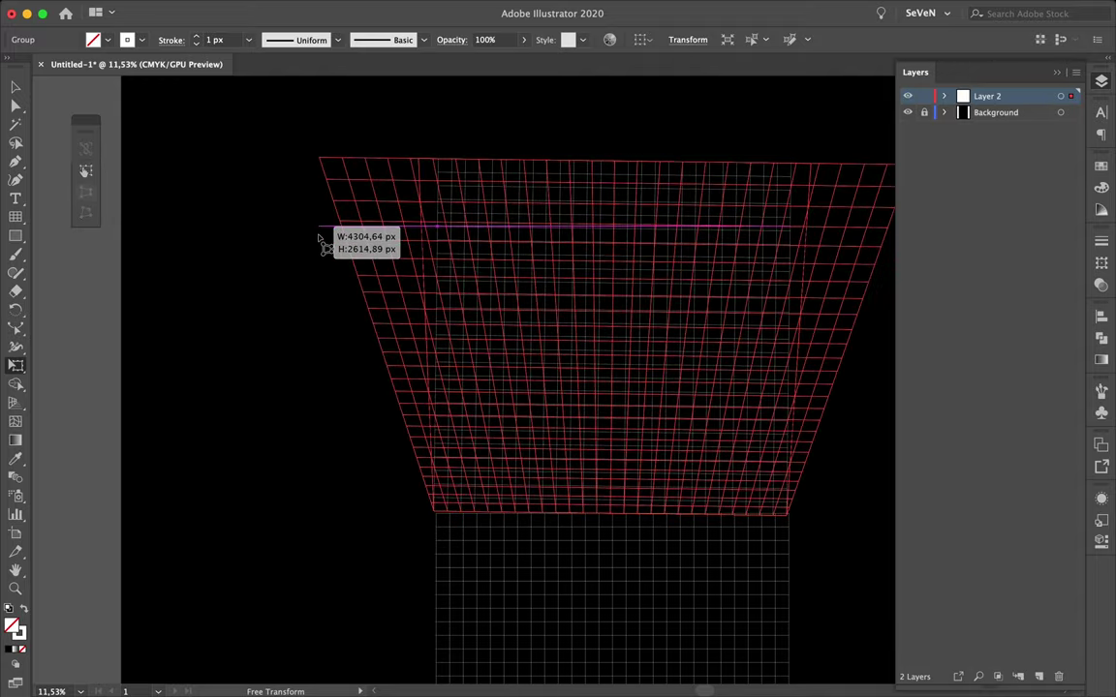
key("cmd+z")
mouse_move(436, 162)
left_mouse_down()
mouse_move(234, 426)
mouse_move(179, 257)
left_mouse_up()
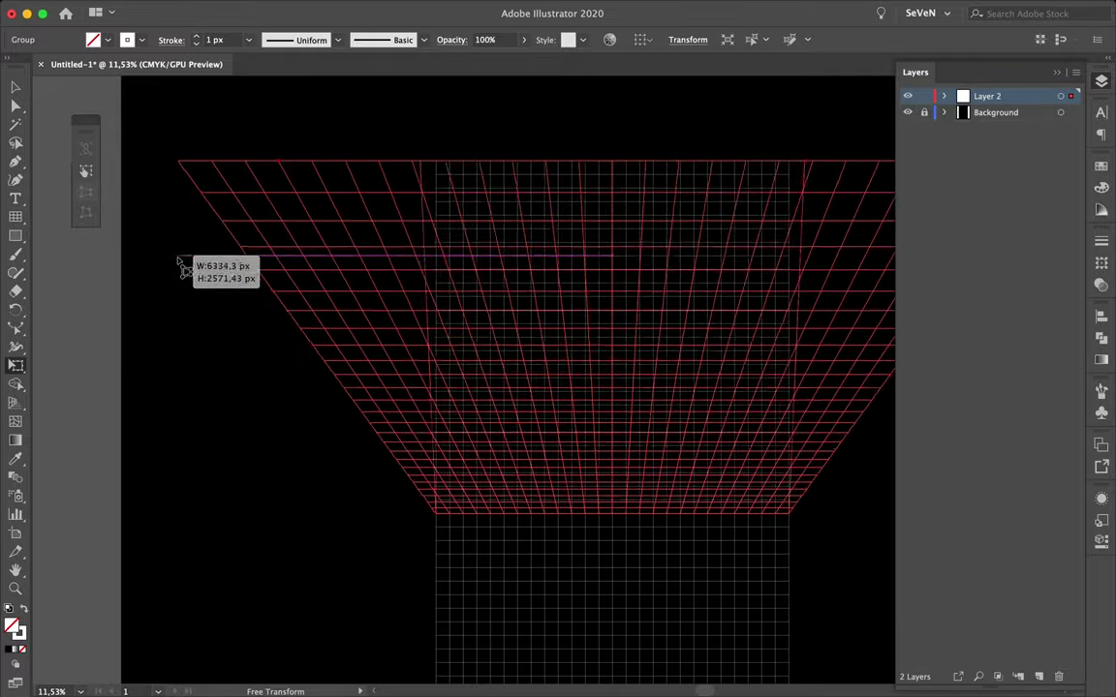
scroll(461, 323, "down", 2)
key("v")
- Place flipped grid copies below for the floor and for the side walls
key("cmd+minus")
key("cmd+minus")
key("cmd+minus")
left_click_drag(571, 224, 655, 360)
left_click(655, 363)
scroll(647, 378, "up", 5)
left_click_drag(659, 226, 687, 568)
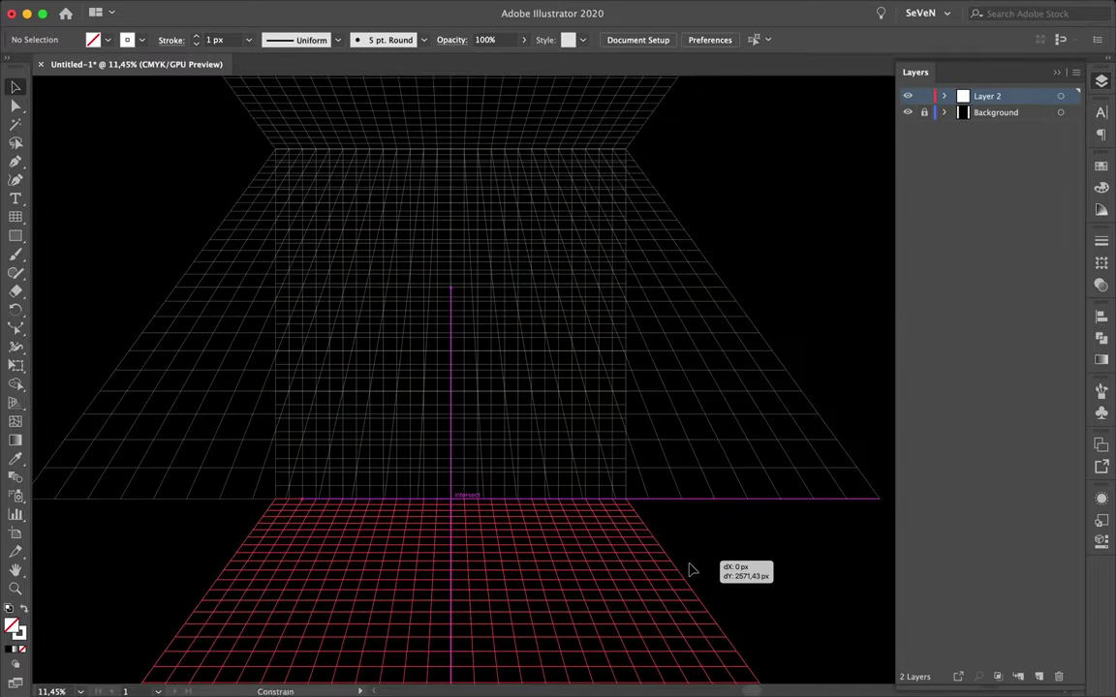
key("cmd+minus")
key("cmd+minus")
- Narrow the left wall grid and stretch its top edge upward
left_click(423, 324)
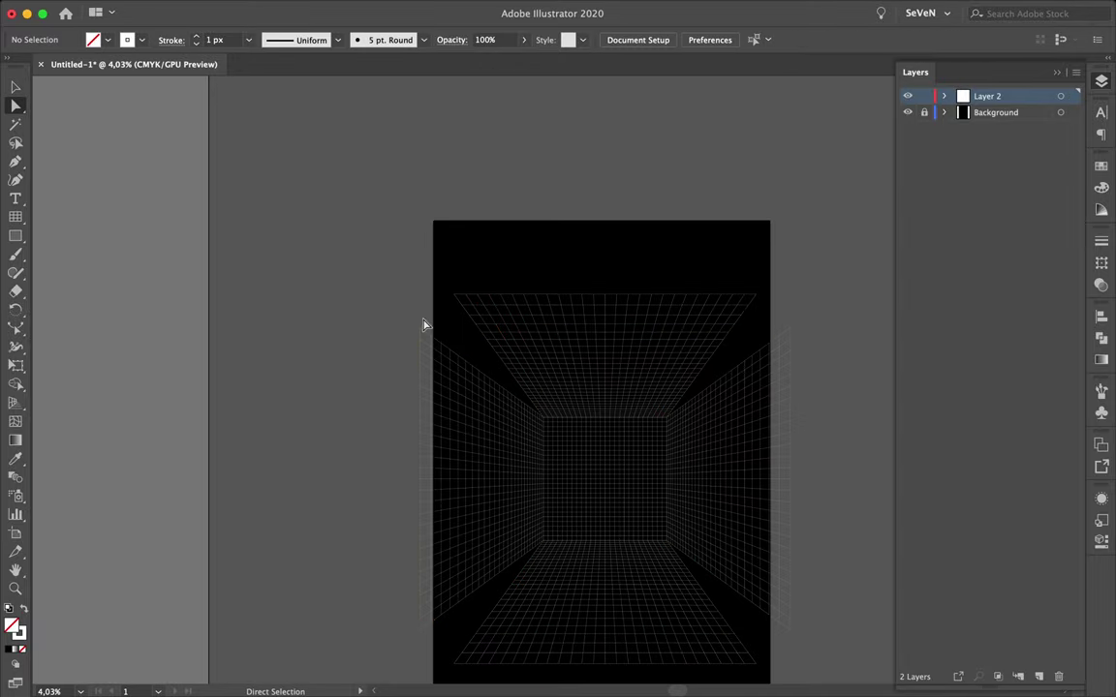
scroll(566, 381, "up", 2)
scroll(378, 171, "down", 2)
left_click(327, 314)
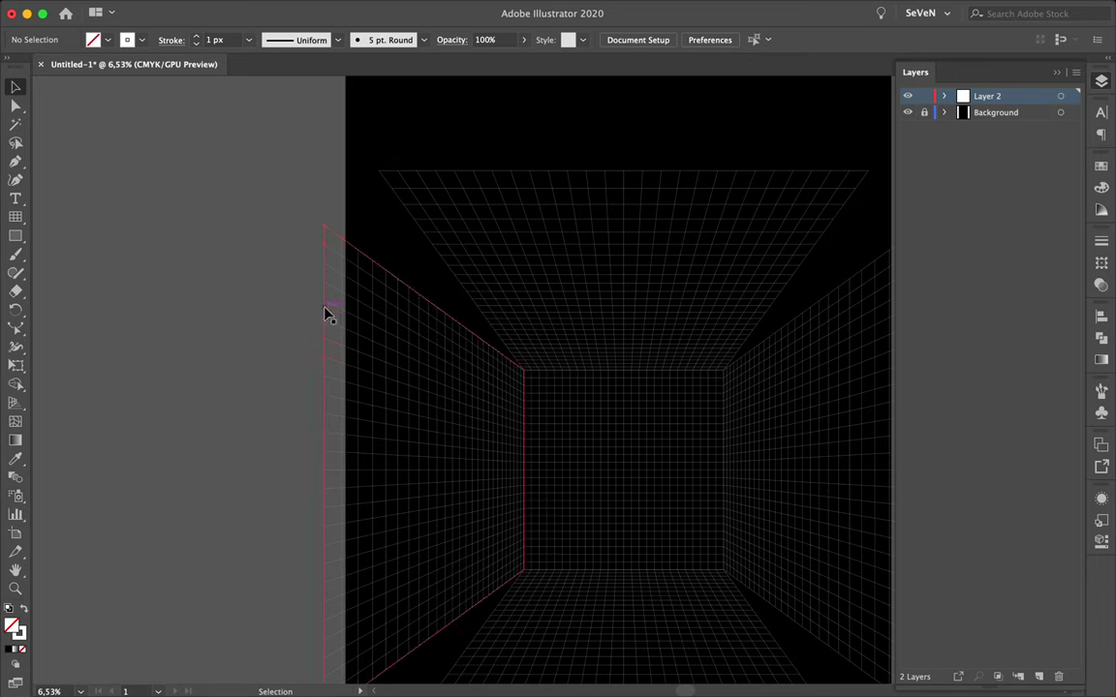
left_click_drag(327, 472, 377, 472)
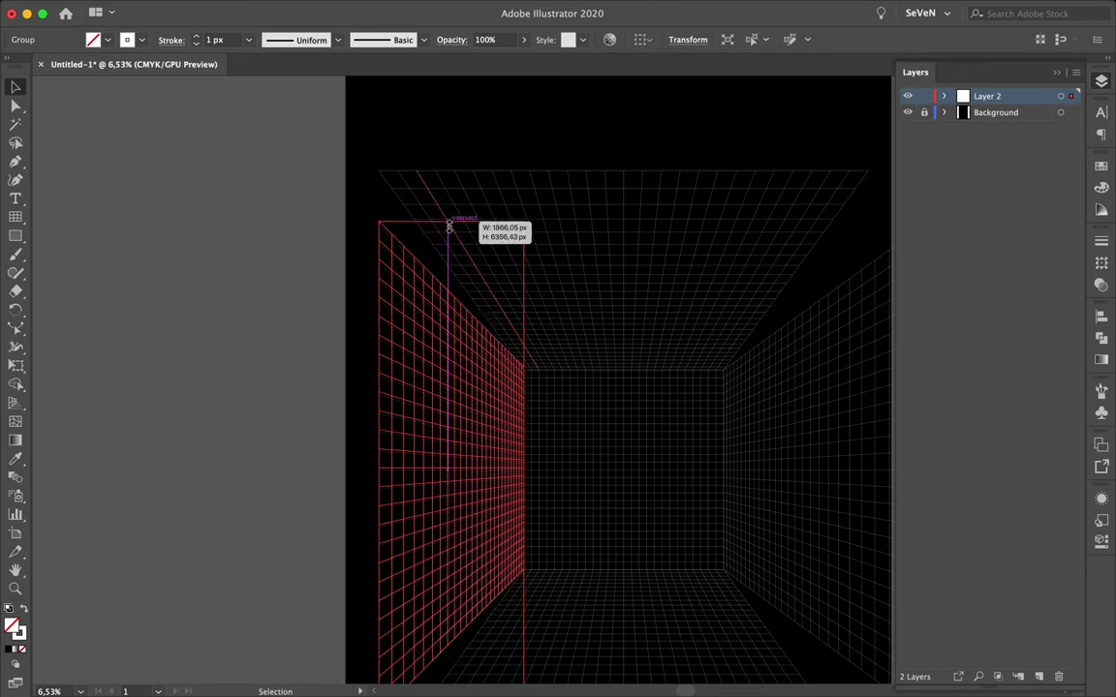
left_click(17, 332)
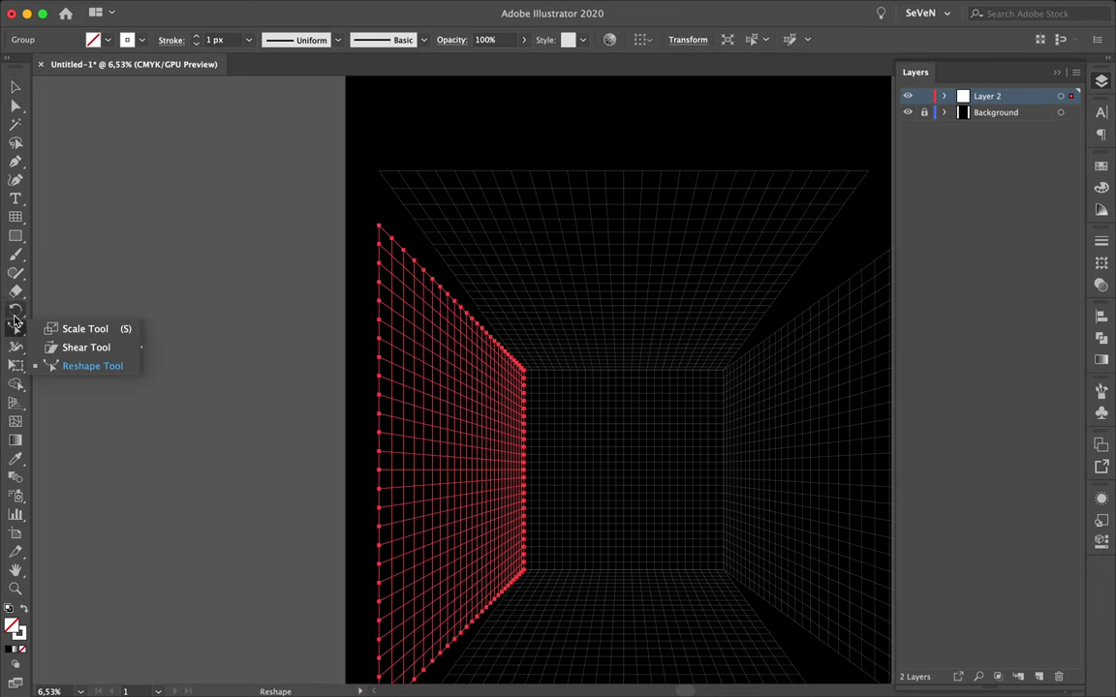
left_click(89, 366)
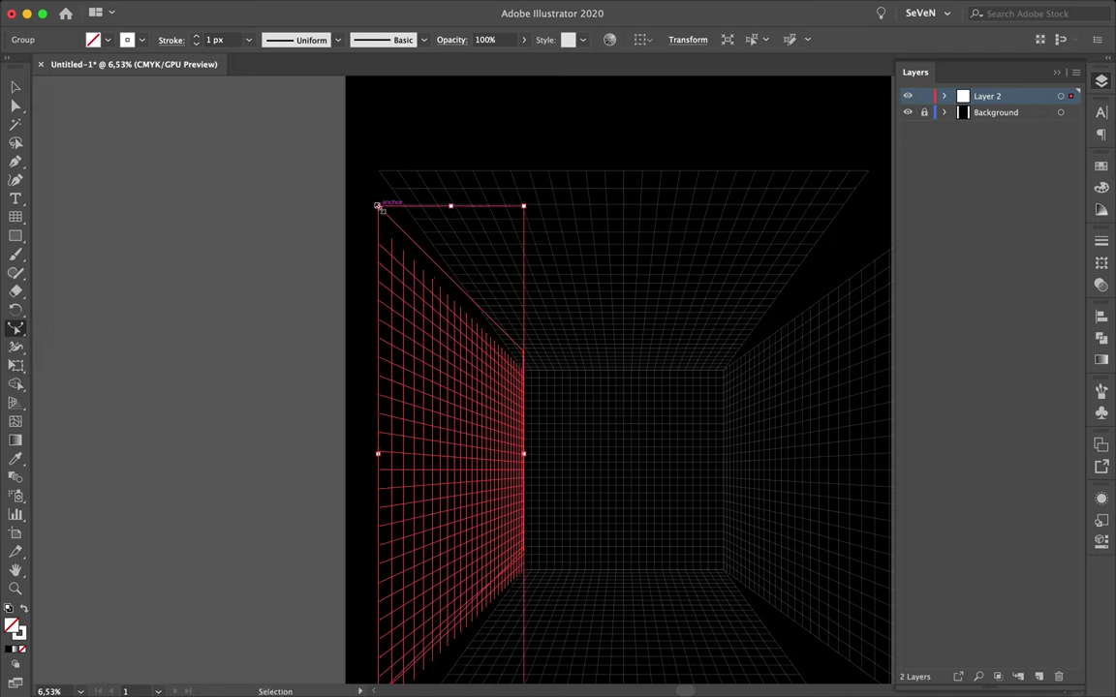
left_click(16, 366)
left_click_drag(378, 207, 378, 172)
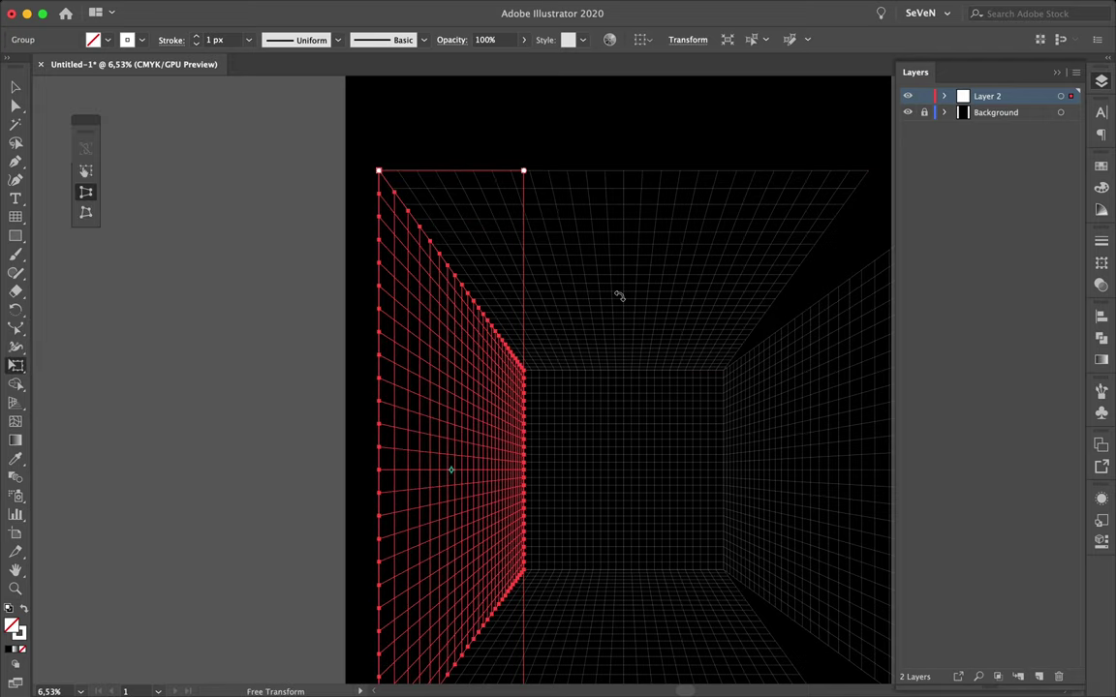
- Move the wall grid right so it meets the back wall
key("v")
left_click(618, 304)
mouse_move(448, 340)
left_mouse_down()
mouse_move(548, 176)
mouse_move(704, 634)
mouse_move(809, 374)
mouse_move(572, 319)
left_mouse_up()
scroll(821, 374, "up", 5)
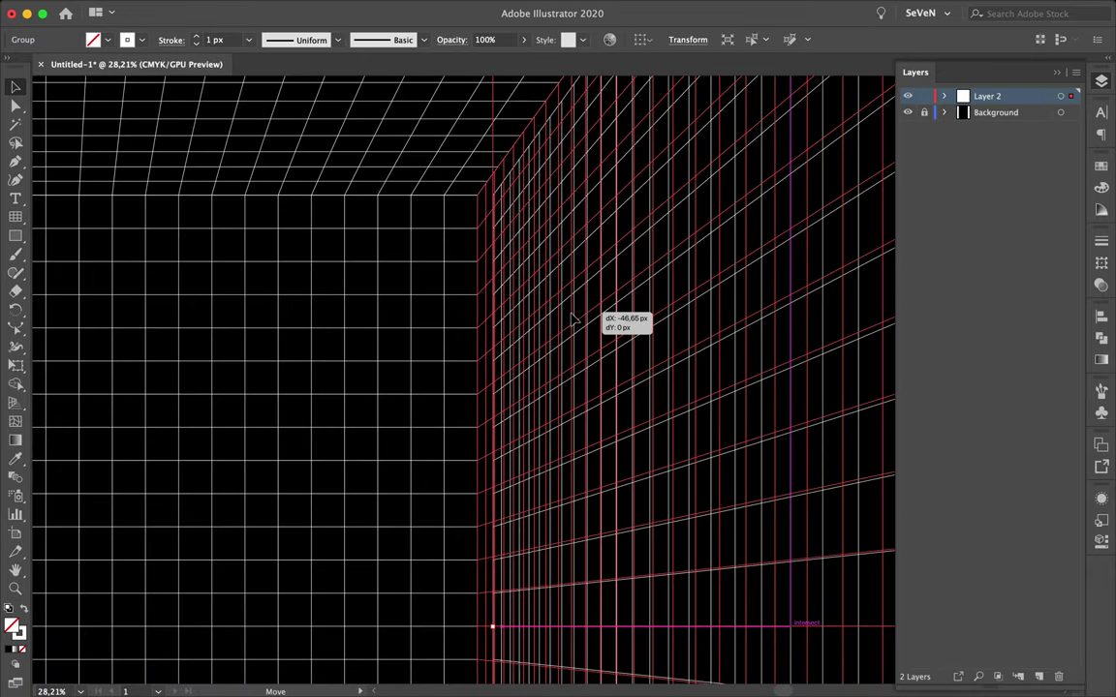
scroll(734, 287, "down", 5)
left_click(745, 234)
scroll(558, 224, "up", 3)
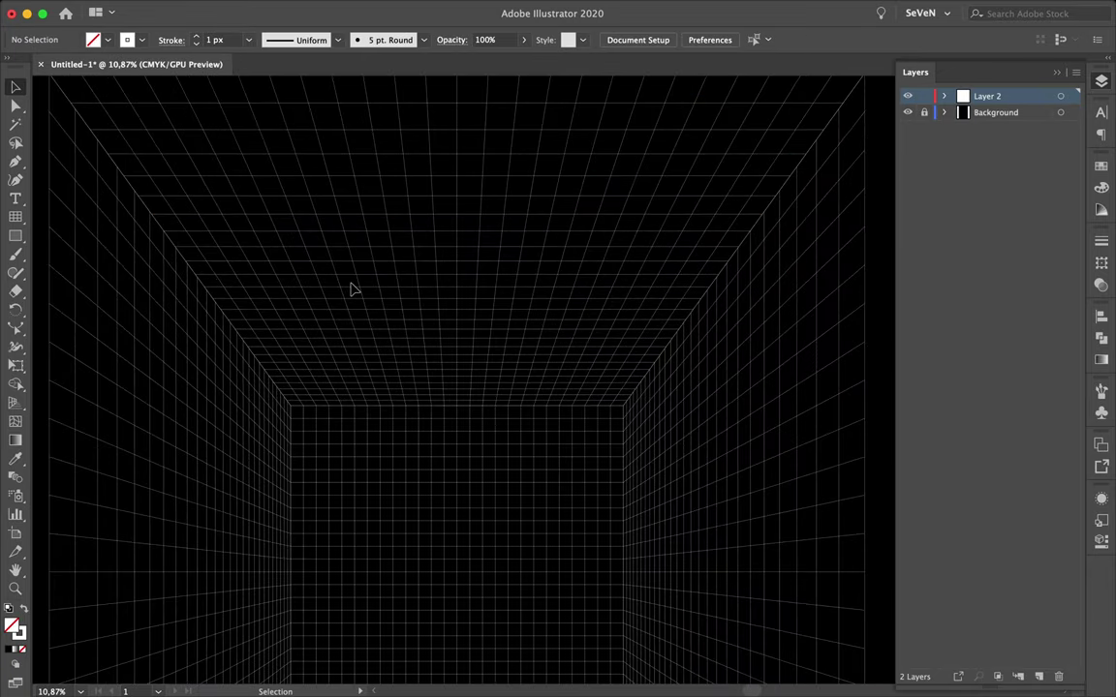
- Draw a white light-strip quadrilateral on the ceiling with the Pen tool
key("p")
scroll(424, 416, "up", 2)
left_click(347, 222)
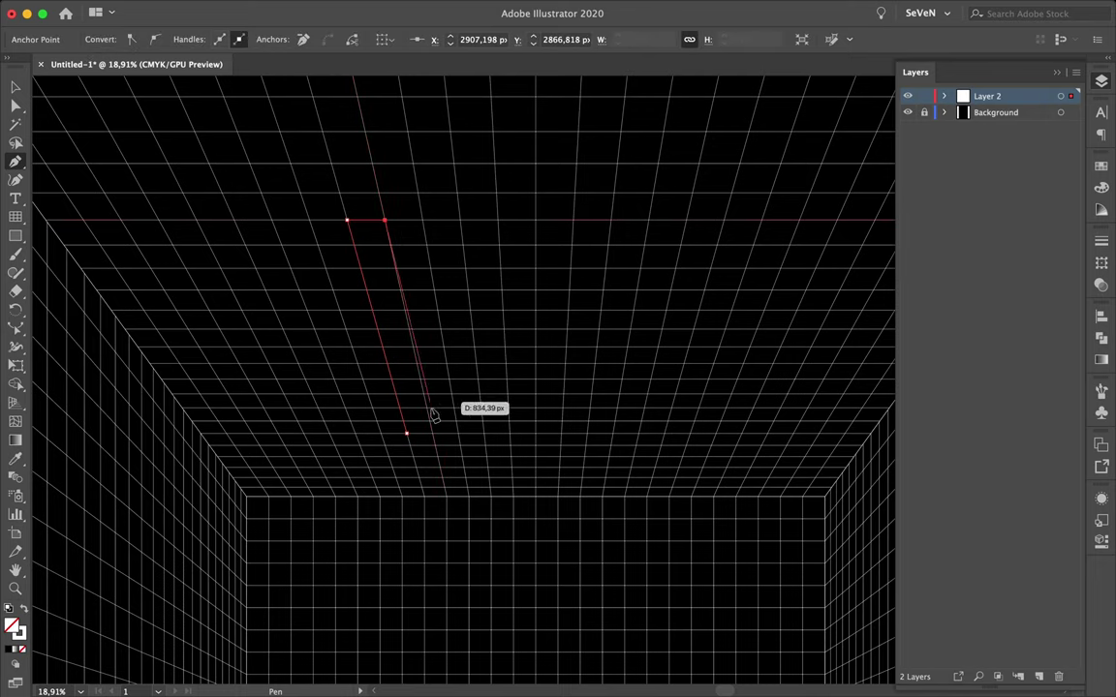
left_click(407, 434)
scroll(311, 398, "down", 3)
key("v")
left_click(455, 279)
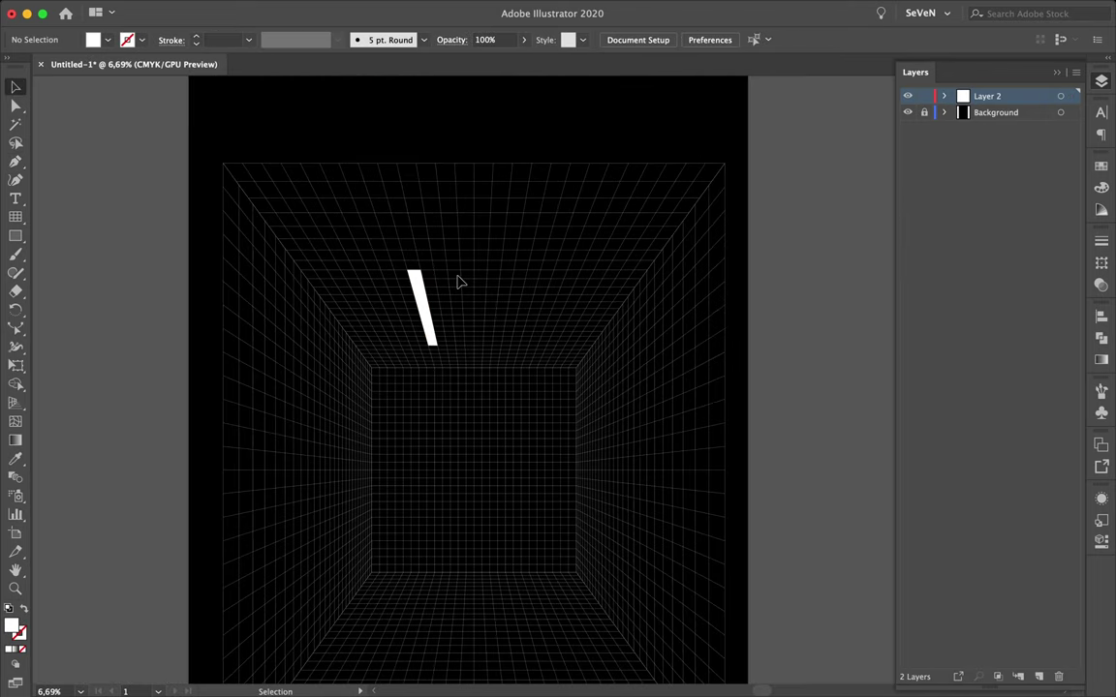
scroll(595, 326, "up", 2)
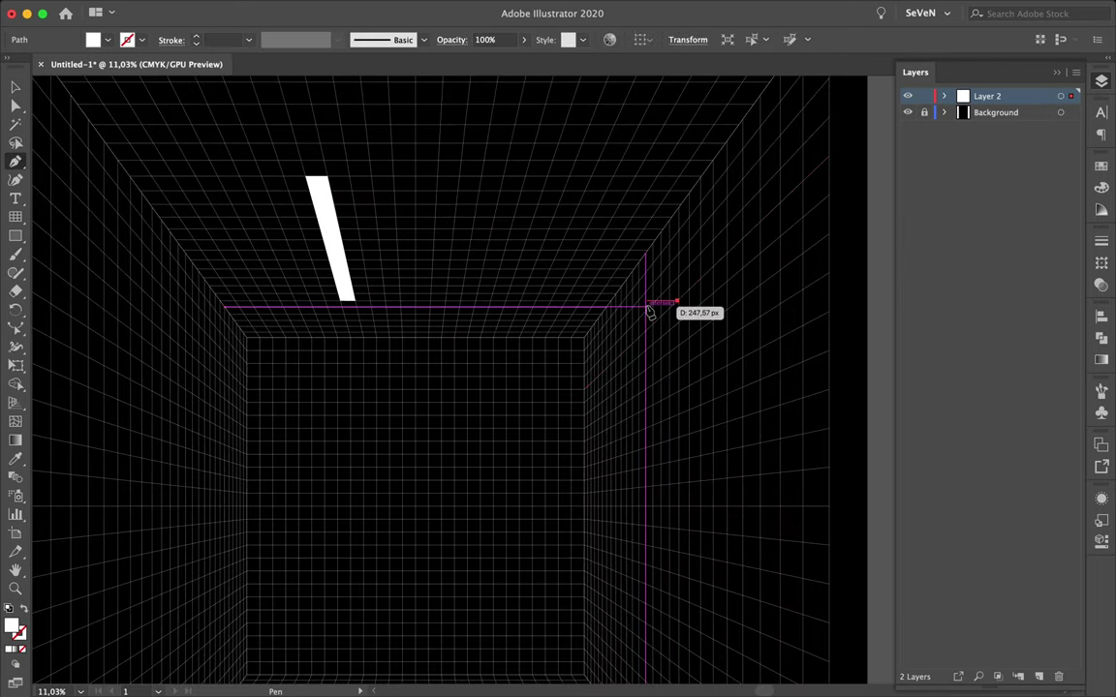
- Draw a second white shape on the right wall, then delete it
left_click(637, 301)
left_click(677, 303)
key("v")
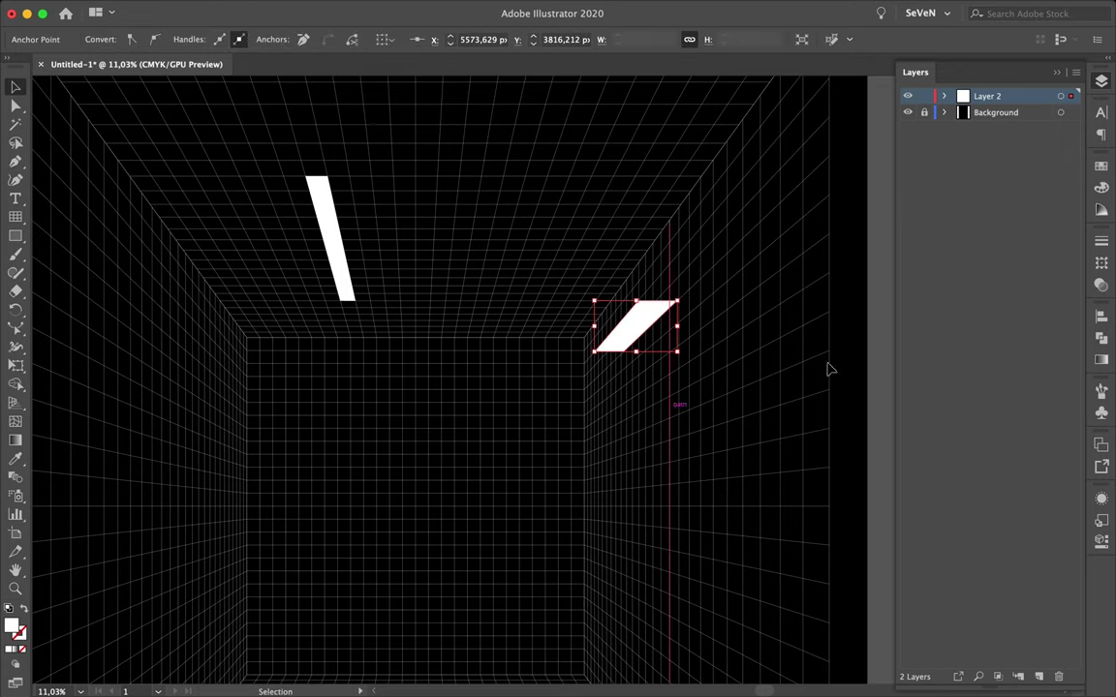
left_click(829, 369)
scroll(667, 341, "down", 2)
scroll(806, 306, "up", 2)
left_click(649, 358)
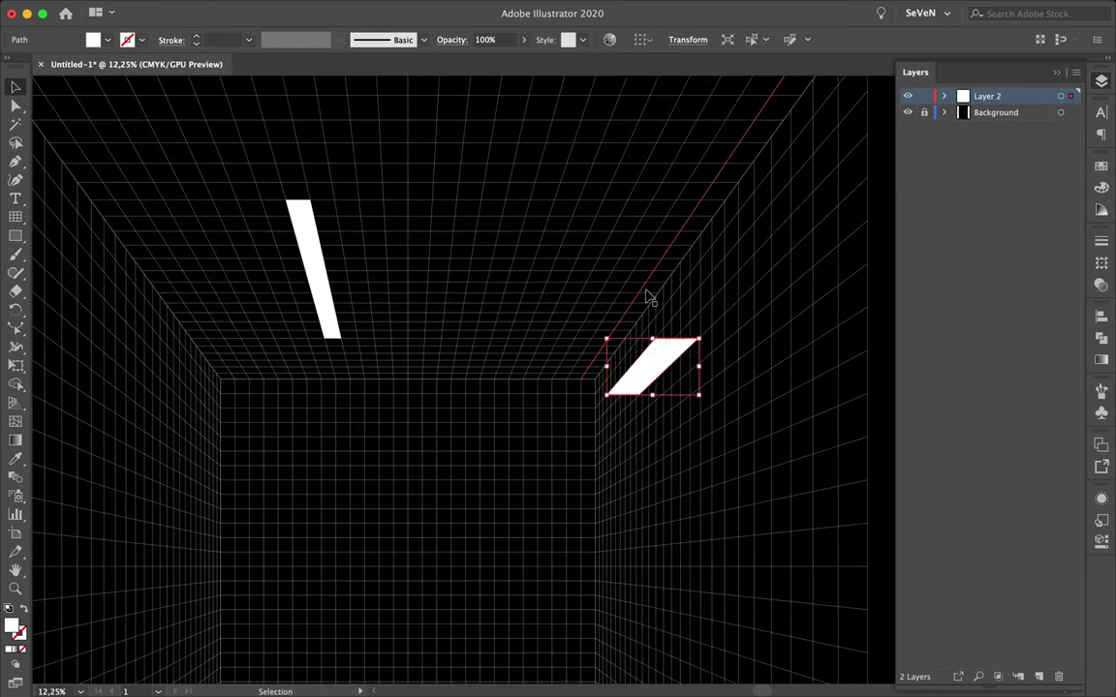
key("Delete")
key("p")
- Add Layer 3 and scale the grid room down from its bottom edge
scroll(645, 294, "up", 2)
scroll(609, 378, "down", 3)
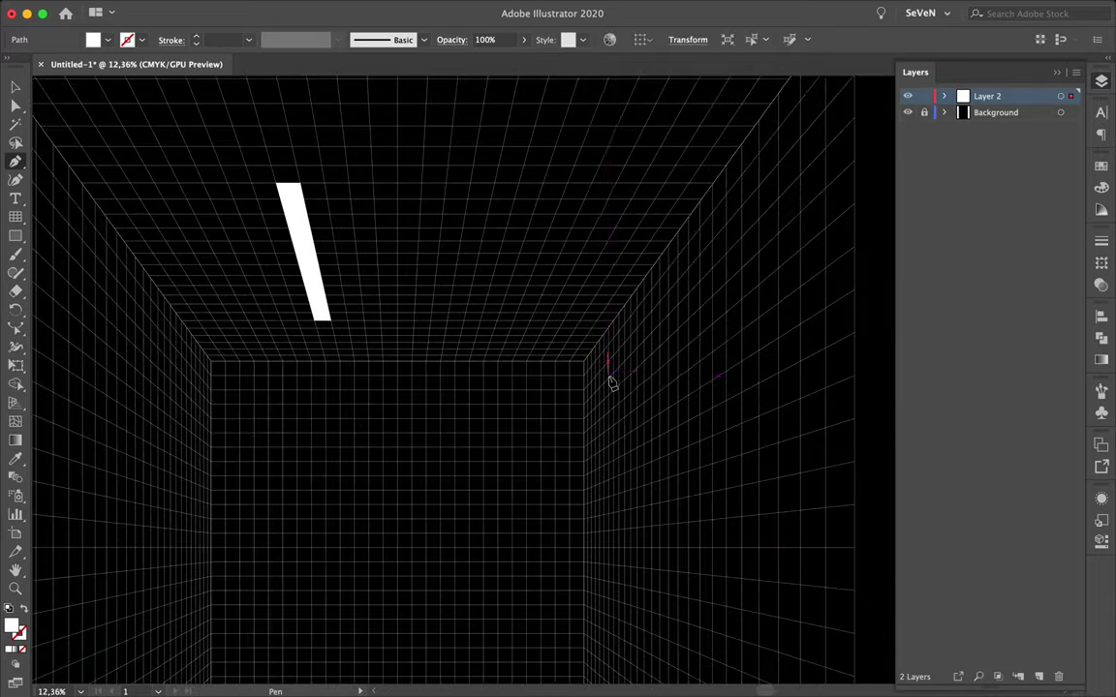
scroll(460, 319, "down", 2)
key("v")
key("ctrl+l")
scroll(387, 251, "down", 2)
left_click(566, 634)
left_click_drag(565, 639, 568, 576)
- Draw a two-point red guide line and adjust its top end
scroll(729, 391, "up", 3)
left_click(730, 391)
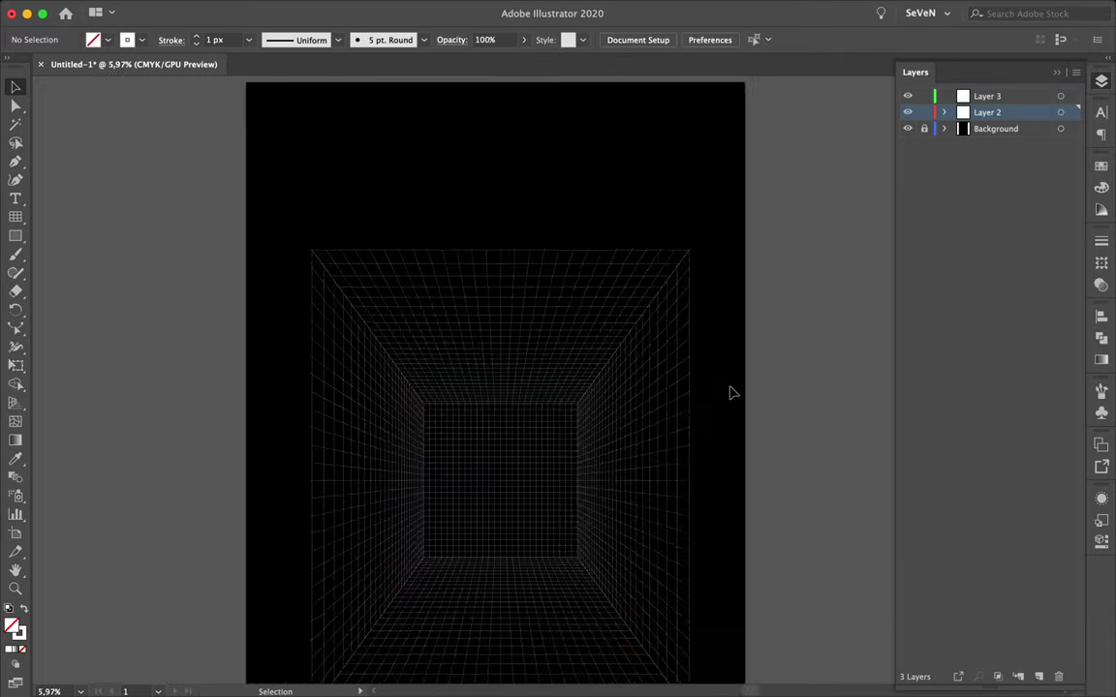
key("p")
left_click(488, 409)
left_click(579, 207)
left_click_drag(585, 209, 593, 203)
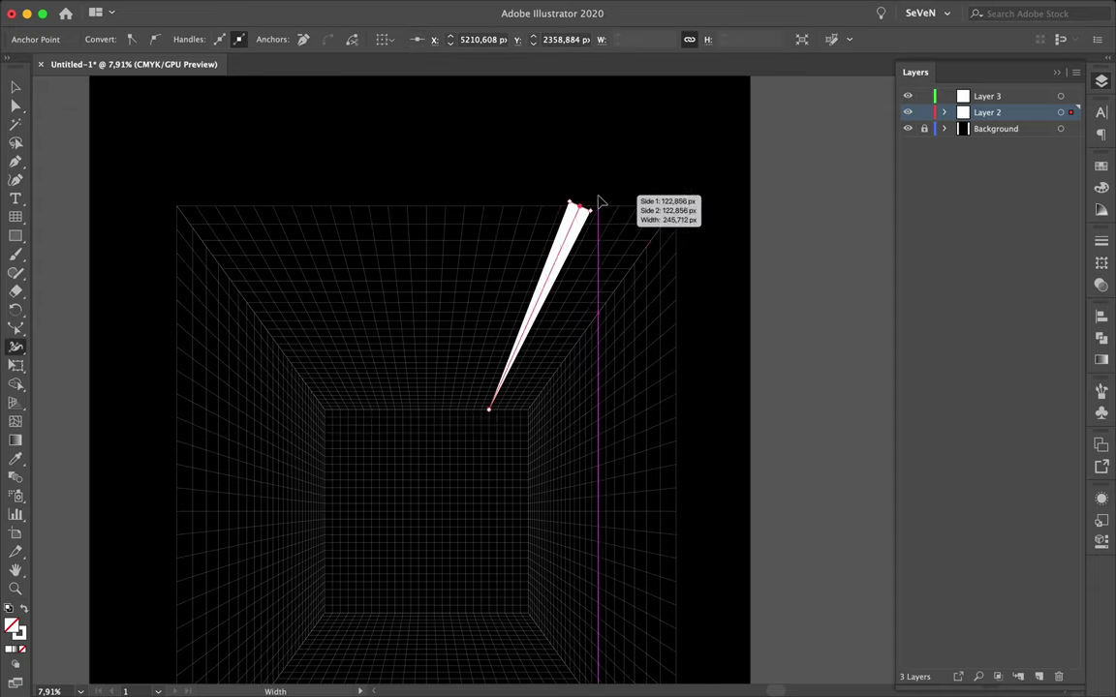
key("v")
left_click(461, 175)
- Save the poster as Untitled-1.ai and add a new empty layer
scroll(461, 174, "down", 1)
scroll(496, 389, "up", 3)
scroll(494, 390, "down", 2)
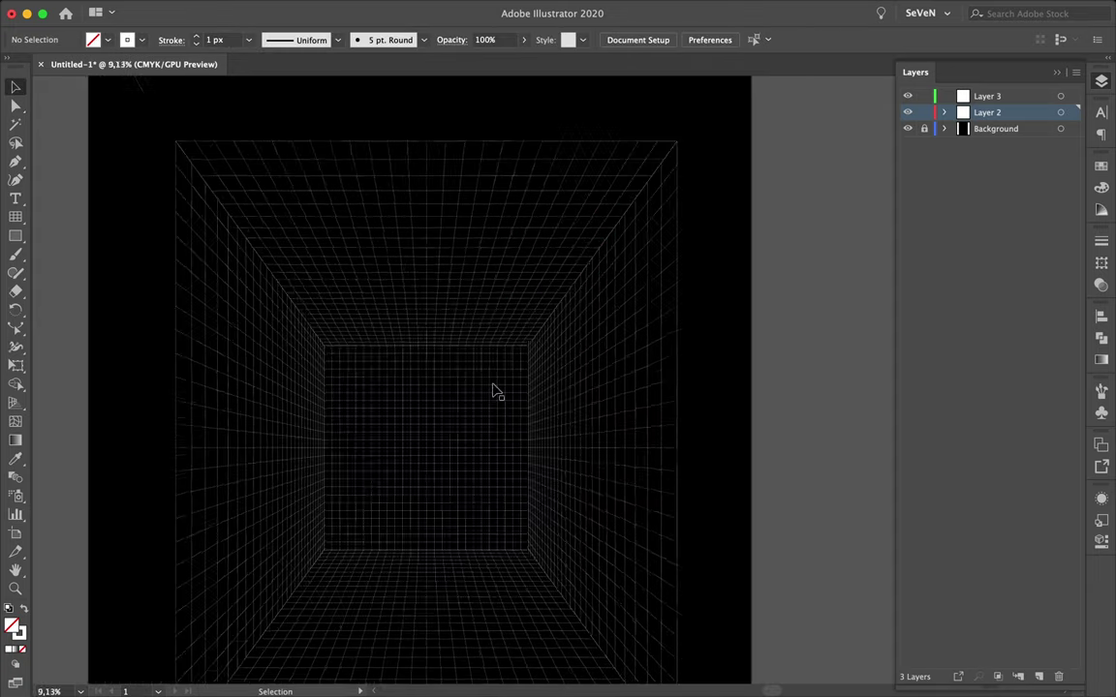
scroll(494, 389, "down", 3)
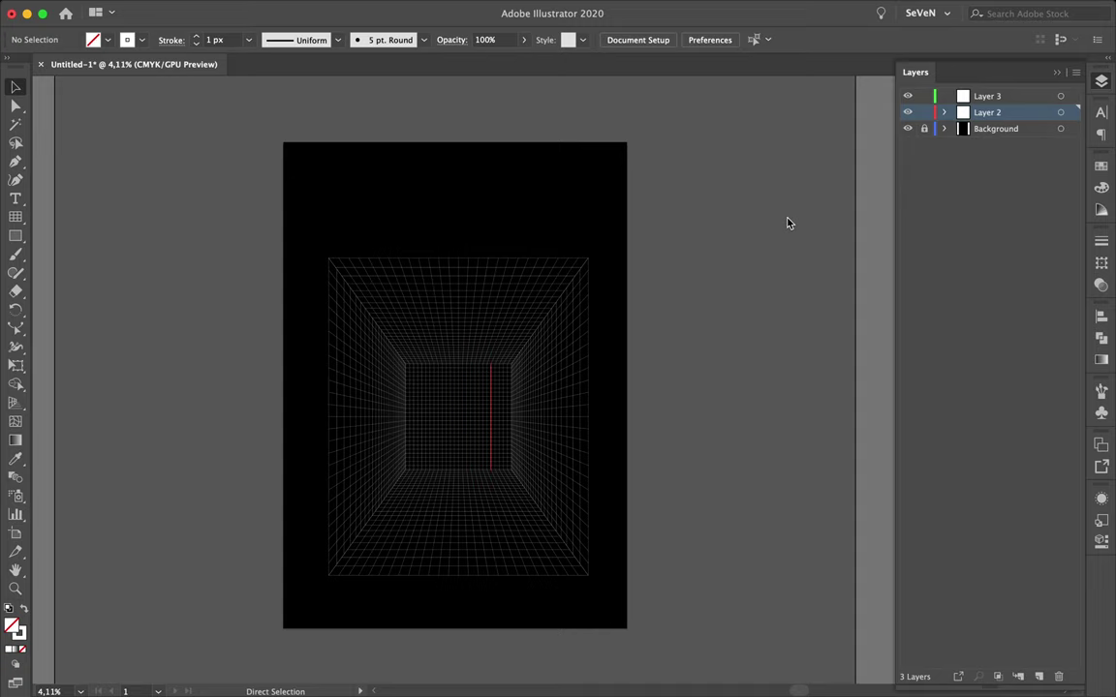
key("ctrl+s")
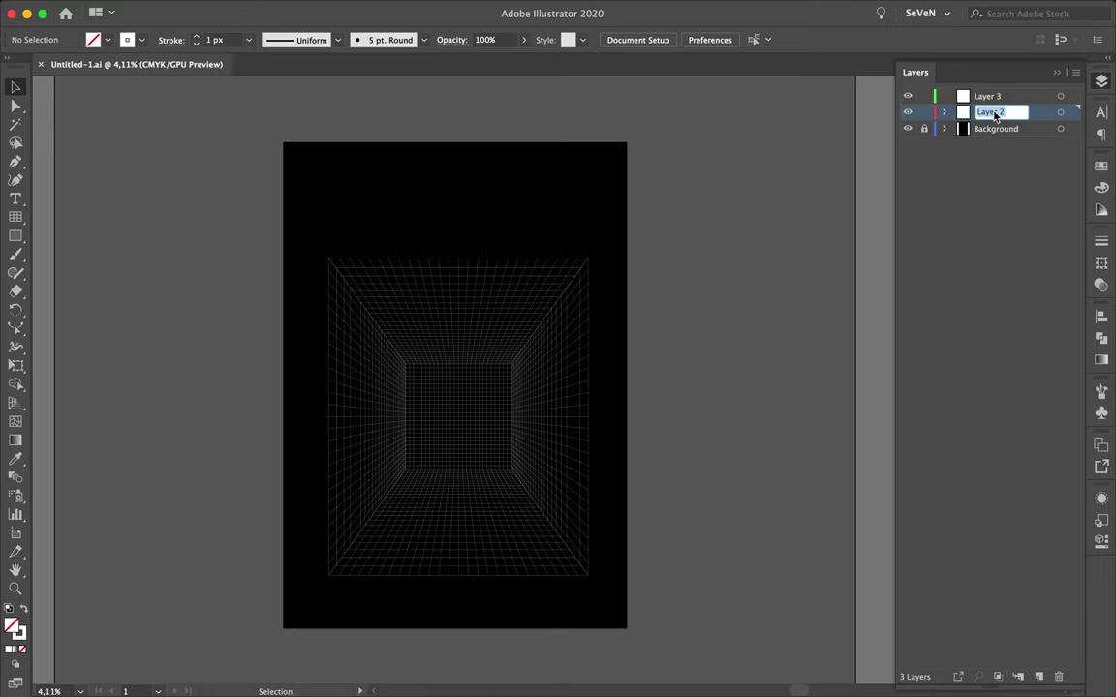
type("Grid")
key("ctrl+l")
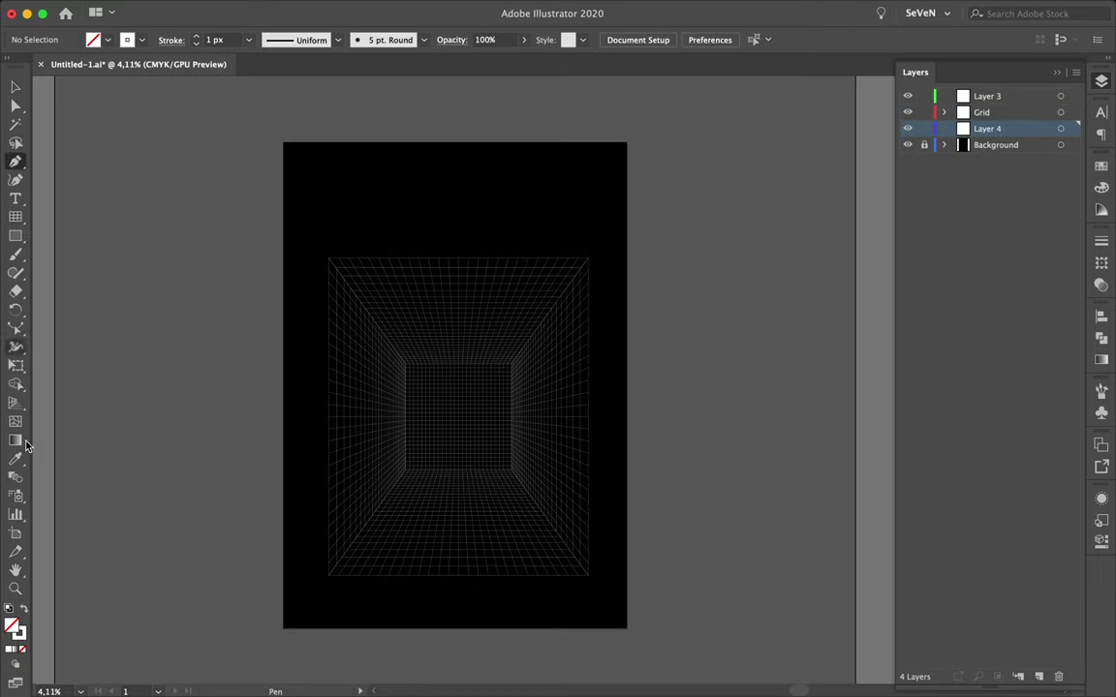
- Draw a light-grey, no-stroke wavy shape over the artboard's top-left corner
key("shift+x")
double_click(12, 627)
left_click(485, 498)
left_click(846, 455)
left_click(327, 381)
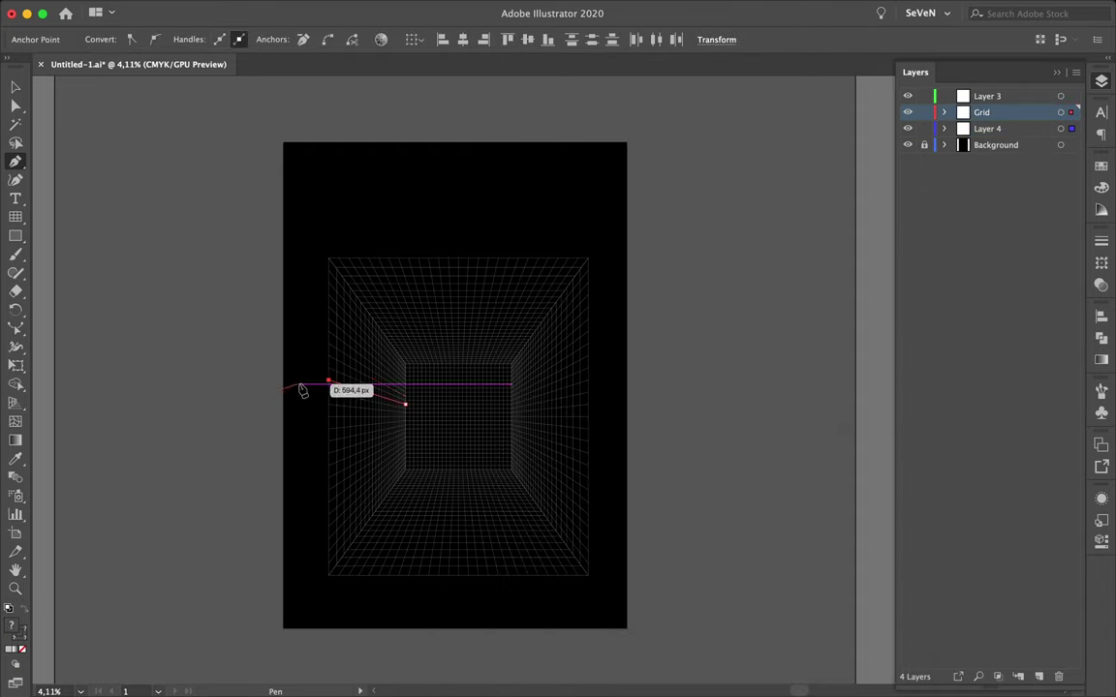
key("ctrl+z")
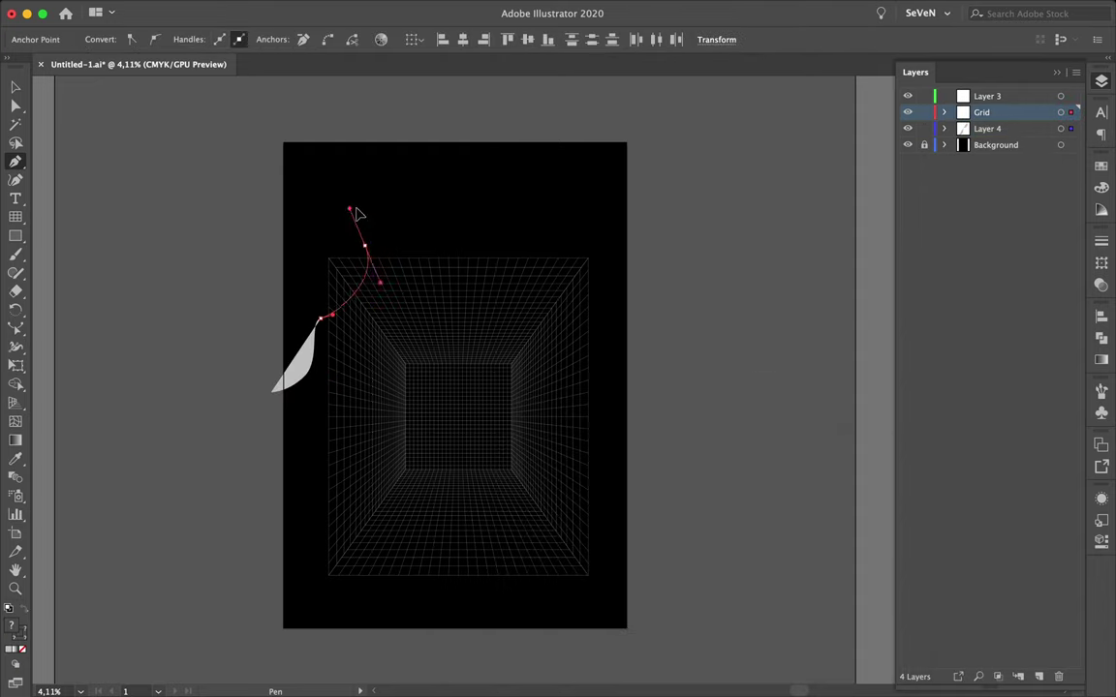
left_click(573, 154)
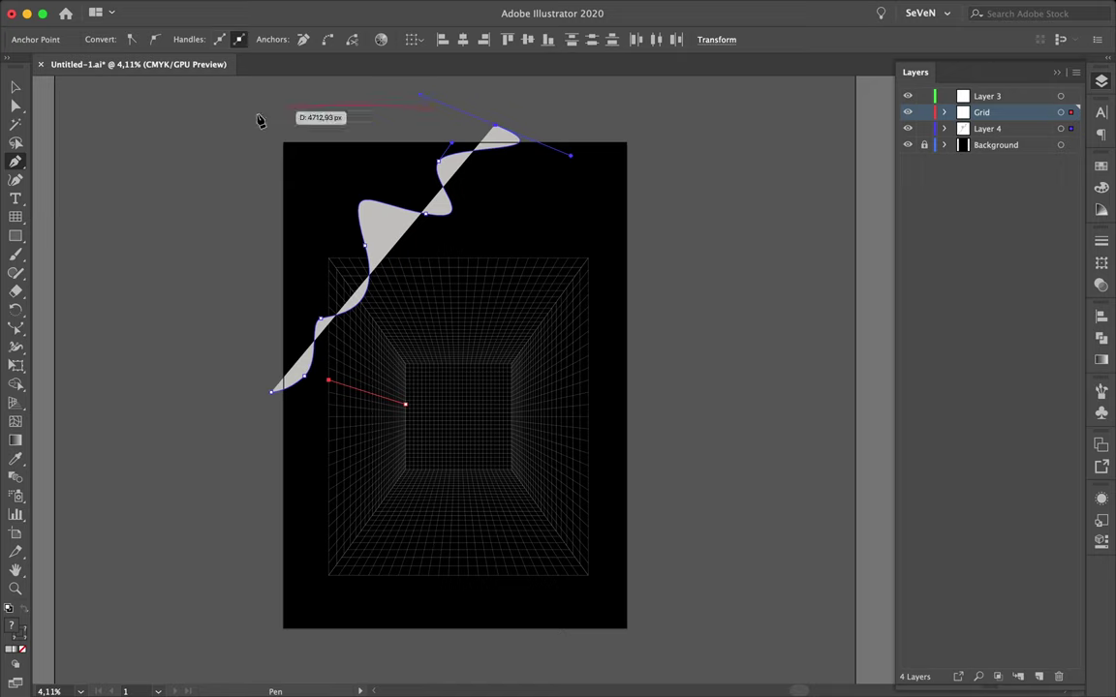
left_click(257, 115)
left_click(279, 393)
- Deselect everything and target Layer 3 in the Layers panel
key("ctrl+shift+a")
key("m")
scroll(232, 122, "down", 2)
left_click(988, 95)
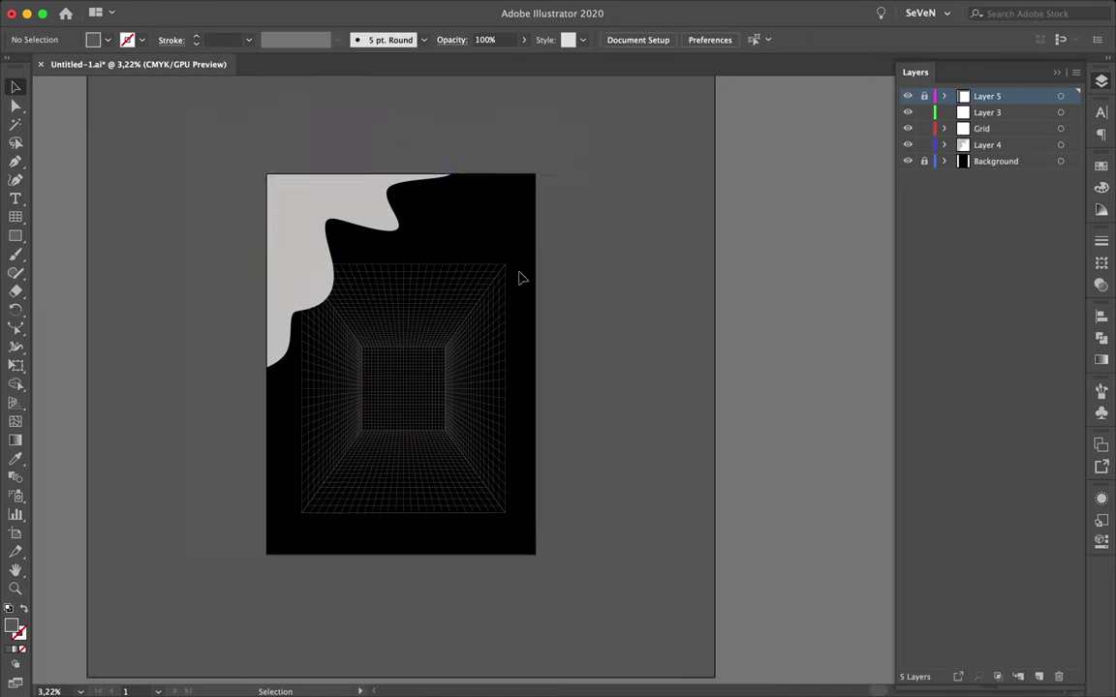
- Fill the wave with dark grey
double_click(14, 627)
left_click(831, 452)
left_click(406, 269)
scroll(402, 270, "up", 2)
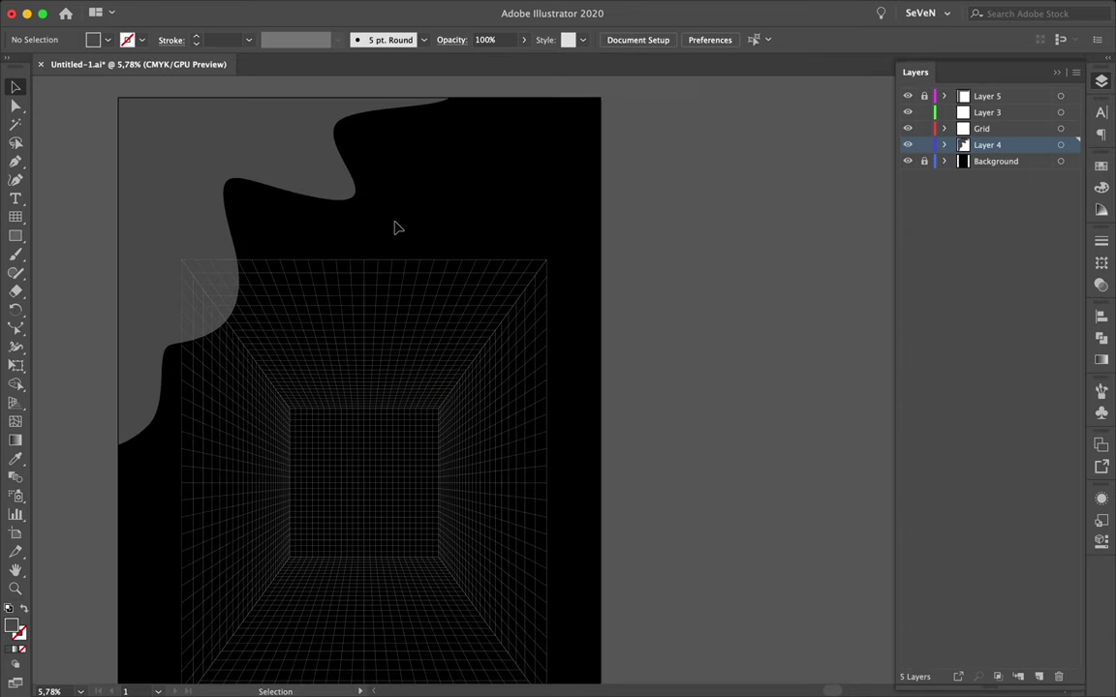
scroll(416, 235, "up", 2)
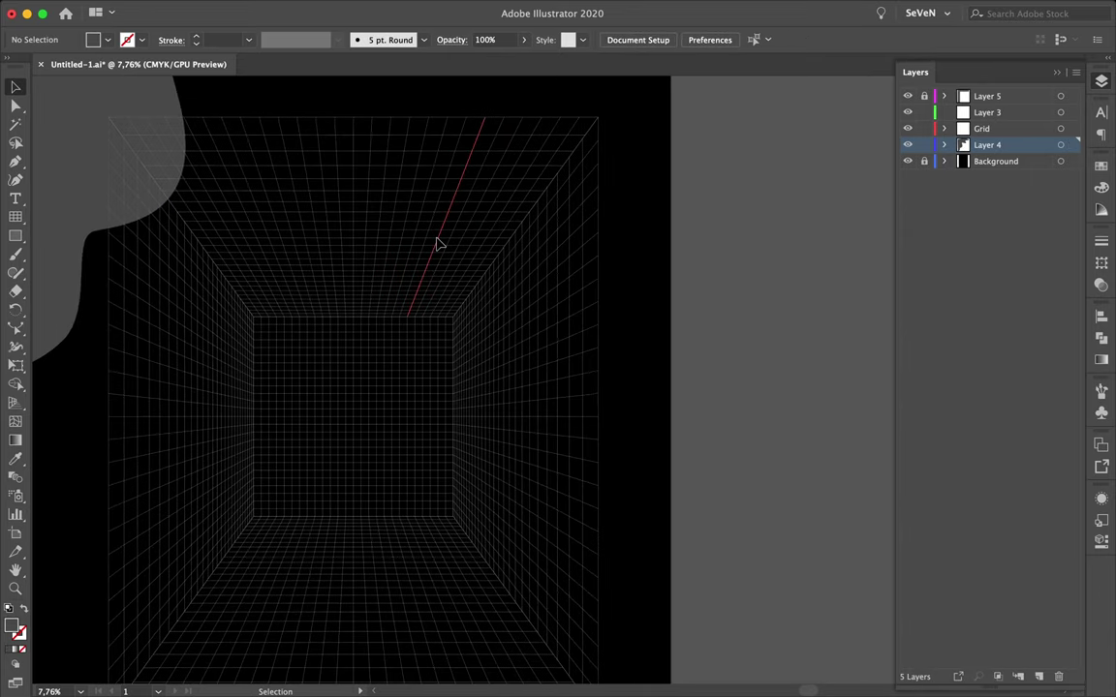
scroll(437, 243, "up", 3)
- Draw a parallelogram top face on the ceiling grid with its corners aligned to the grid lines
left_click(438, 253)
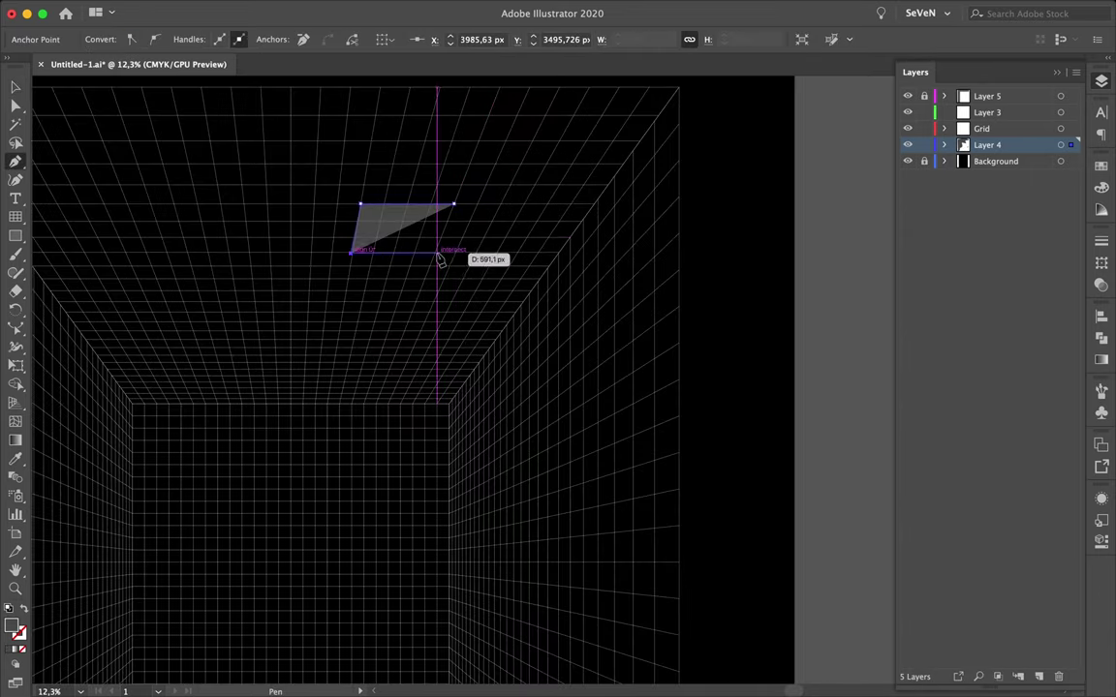
left_click(351, 254)
left_click(360, 205)
left_click(490, 211, "ctrl")
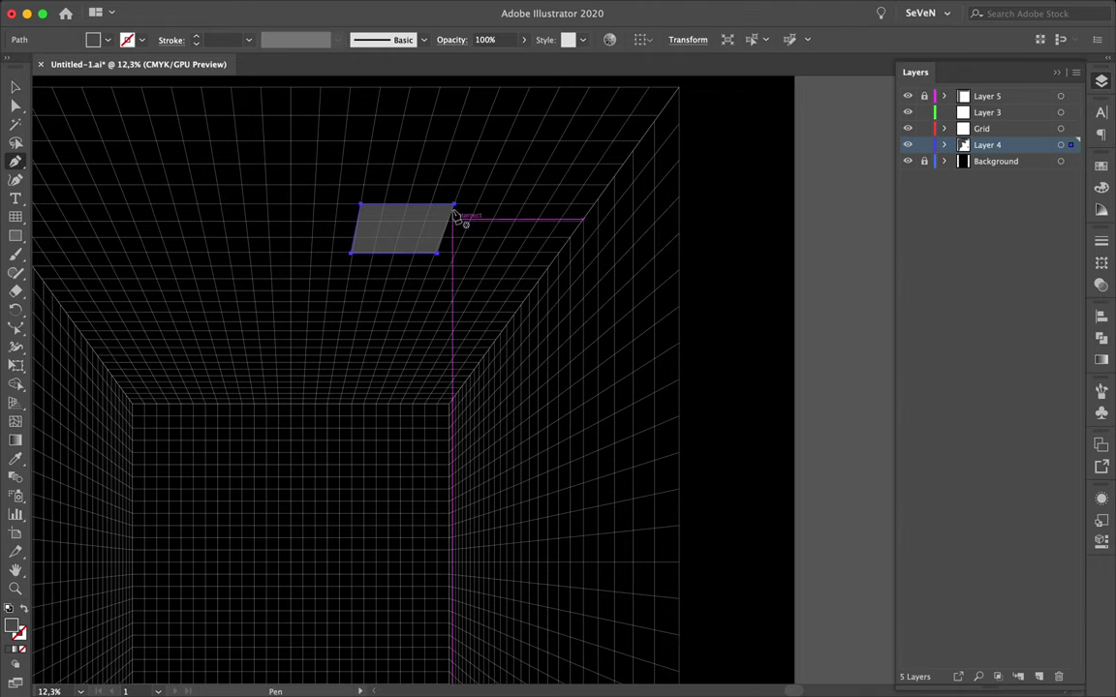
left_click(441, 253, "ctrl")
scroll(446, 264, "up", 5)
left_click_drag(440, 253, 434, 251)
left_click_drag(181, 253, 190, 251)
left_click(219, 282)
- Draw a front-face rectangle under the parallelogram, snapped against its edge
key("v")
left_click(406, 241)
scroll(406, 241, "down", 3)
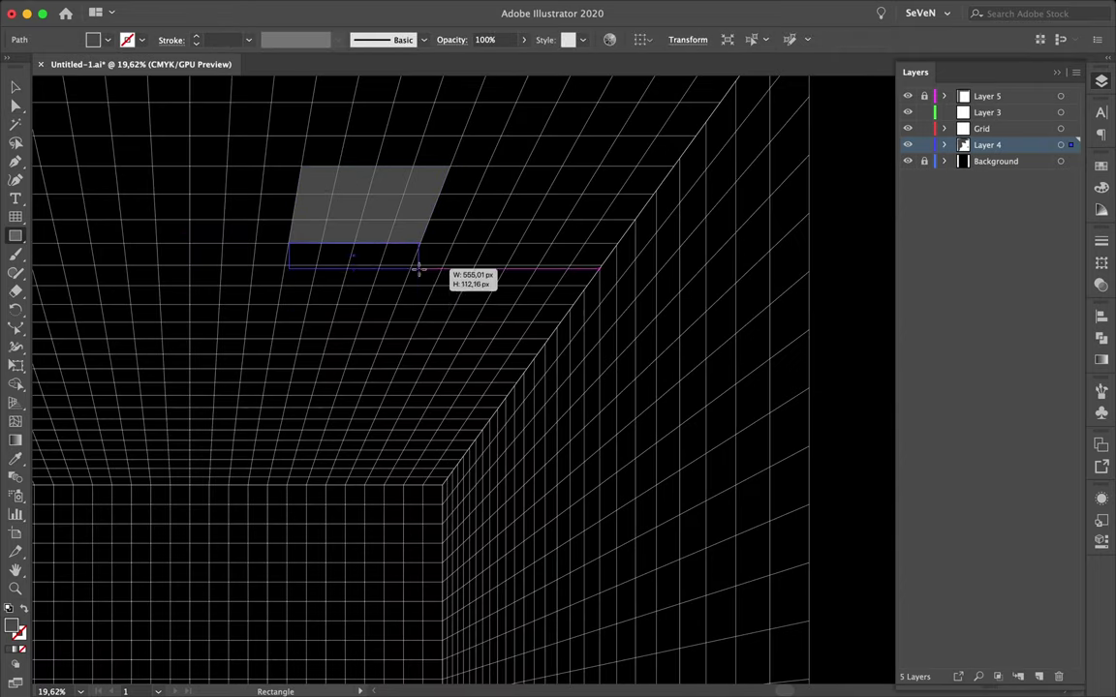
left_click_drag(419, 277, 418, 276)
scroll(453, 154, "up", 5)
scroll(453, 154, "up", 2)
scroll(455, 154, "up", 1)
key("v")
scroll(426, 242, "up", 3)
left_click_drag(313, 280, 314, 277)
- Move both box faces into Layer 6, placed above the Grid layer
left_click(420, 157, "shift")
left_click_drag(1071, 161, 1070, 145)
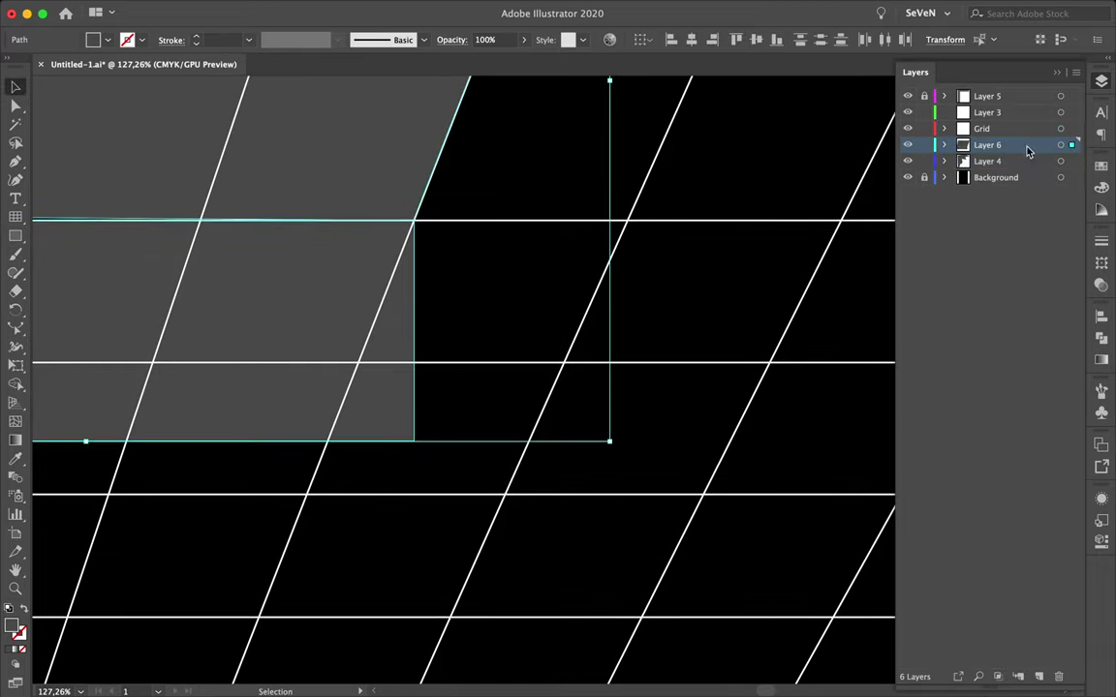
left_click_drag(987, 144, 987, 121)
scroll(521, 192, "down", 3)
- Give the front rectangle a lighter grey fill
key("a")
key("super+shift+a")
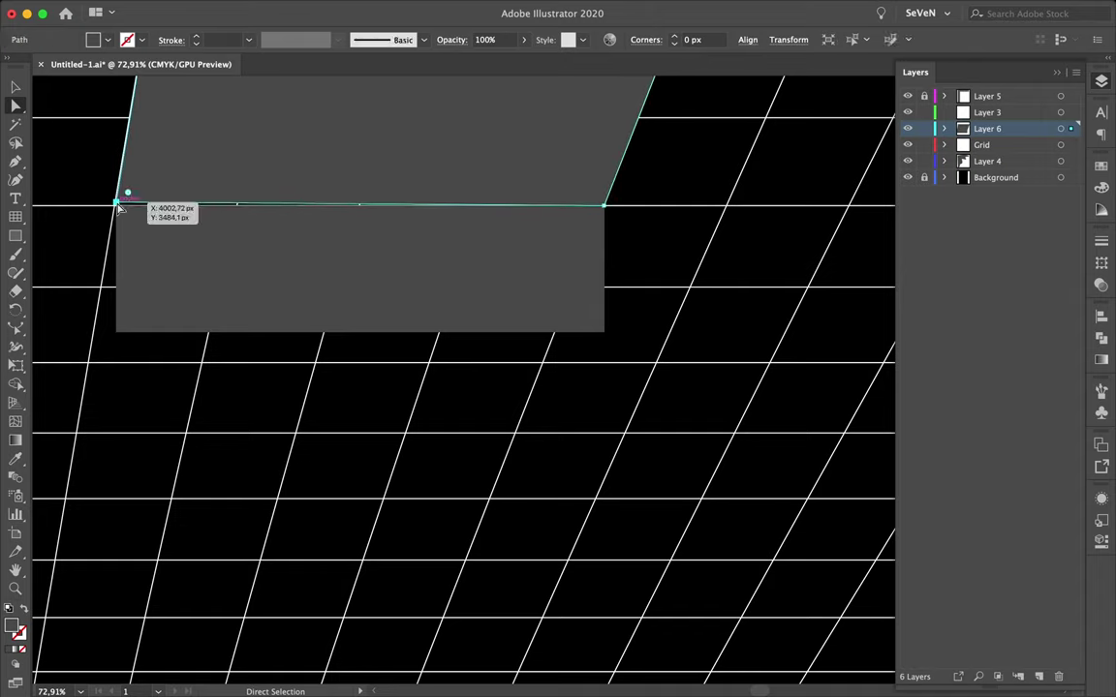
left_click(116, 204)
scroll(112, 215, "up", 10)
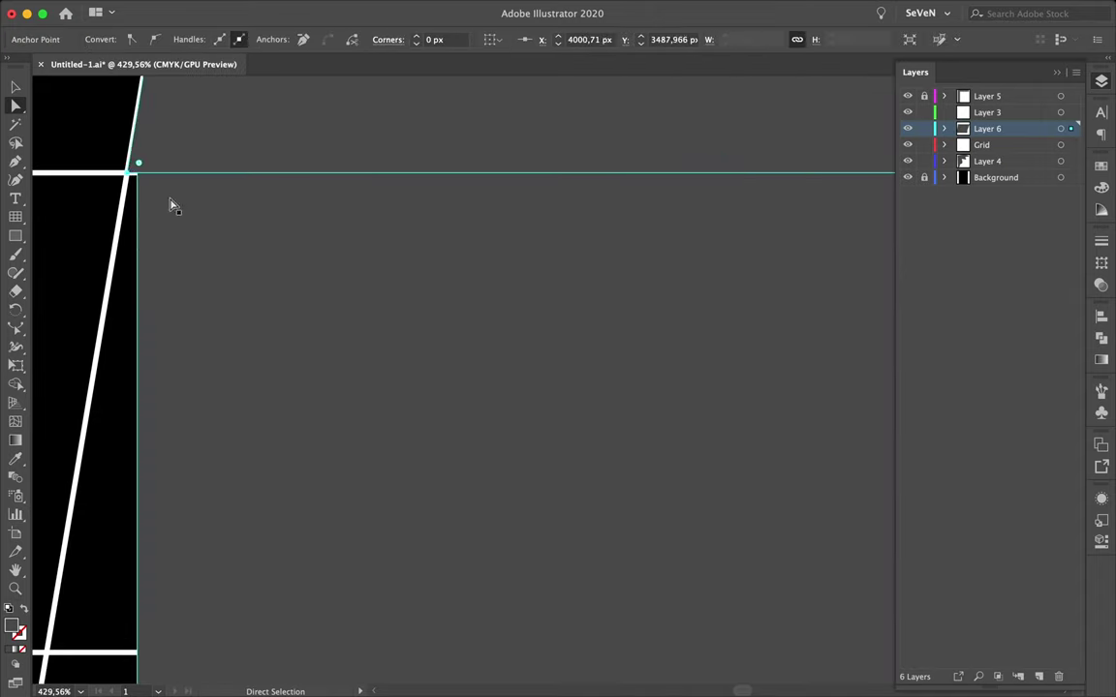
left_click(132, 236)
scroll(68, 368, "down", 15)
scroll(67, 368, "down", 1)
key("v")
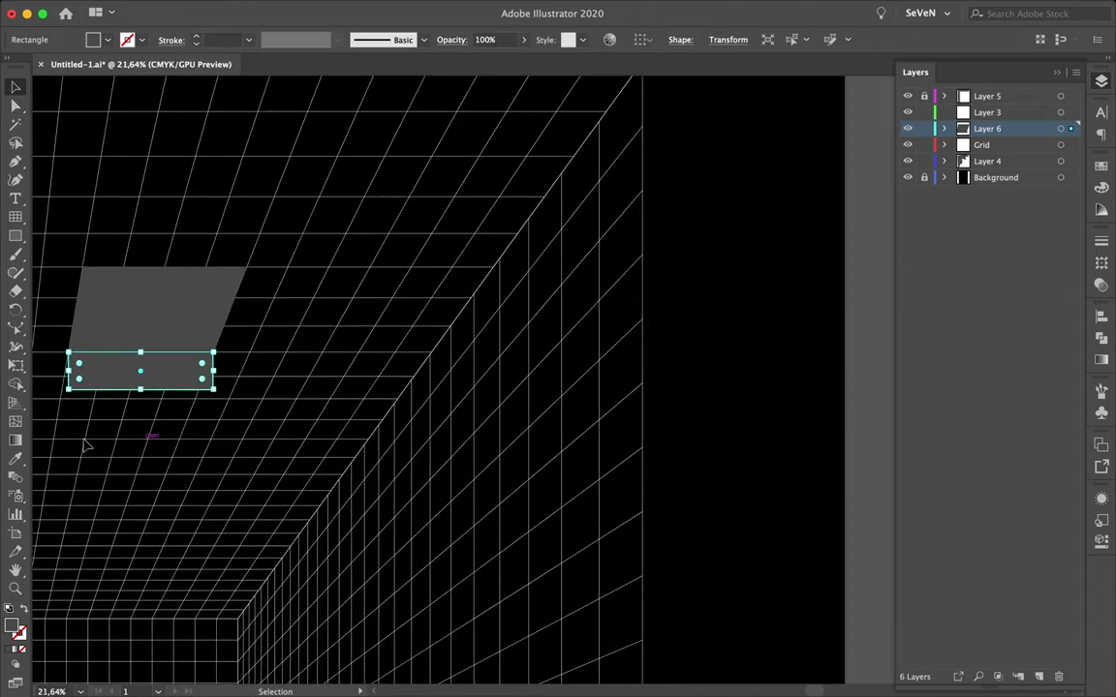
double_click(12, 625)
key("Return")
- Copy the parallelogram downward and snap its corner to the rectangle's corner
scroll(291, 373, "left", 5)
left_click_drag(281, 351, 251, 451)
scroll(254, 450, "up", 5)
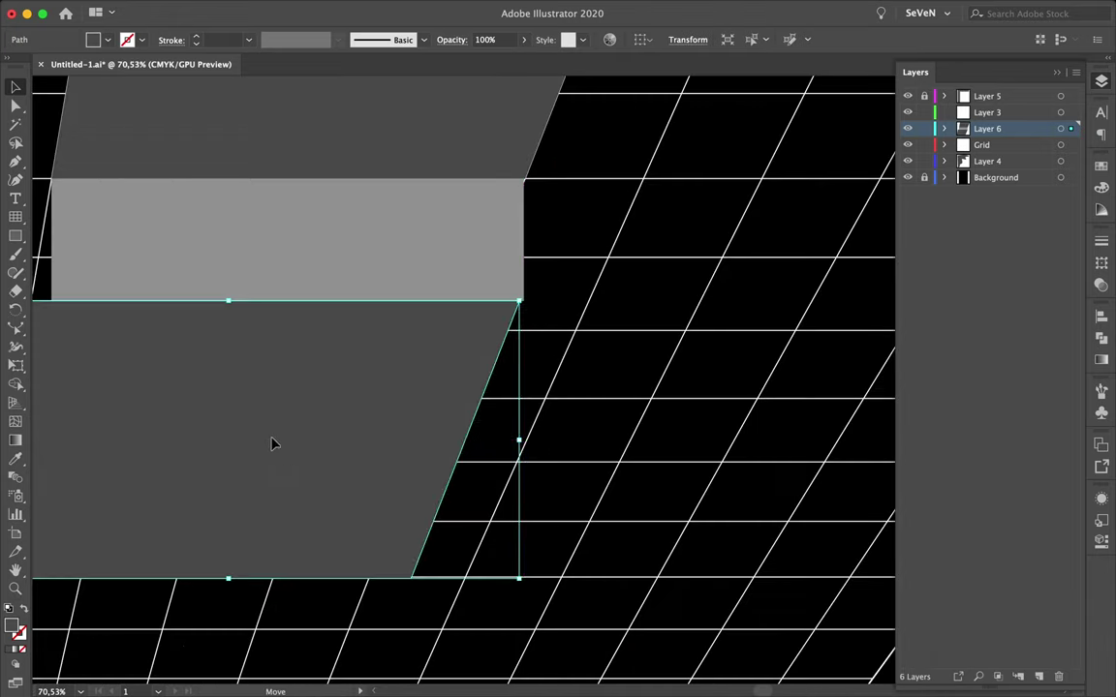
scroll(271, 443, "left", 3)
key("a")
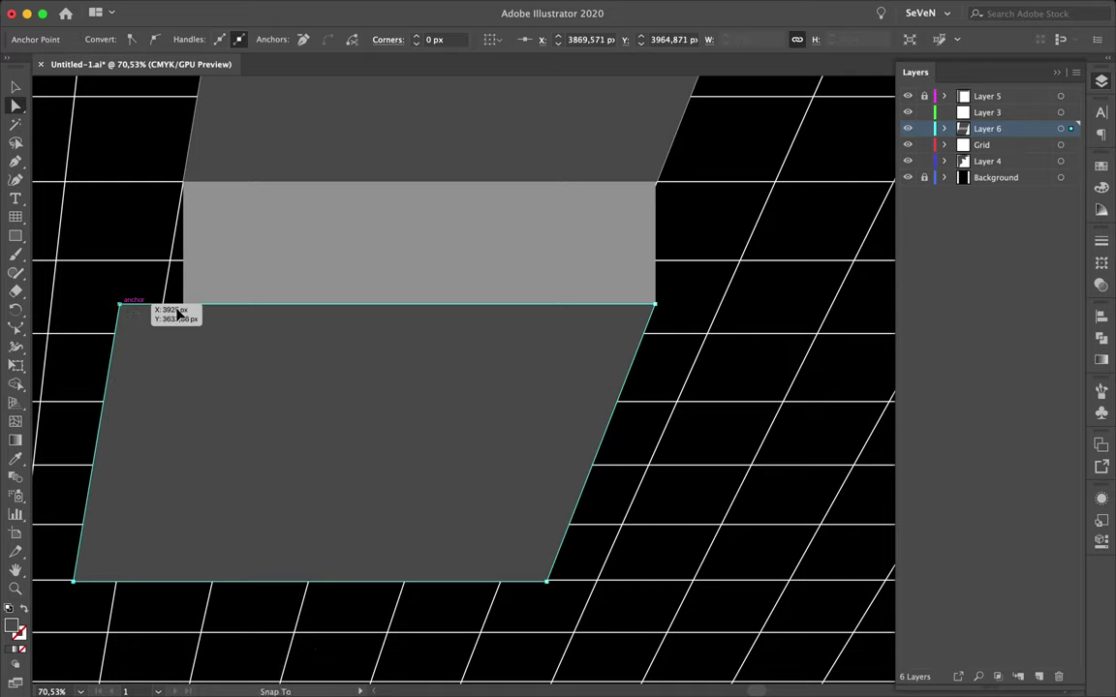
left_click_drag(178, 313, 183, 304)
scroll(455, 373, "down", 5)
left_click(553, 361)
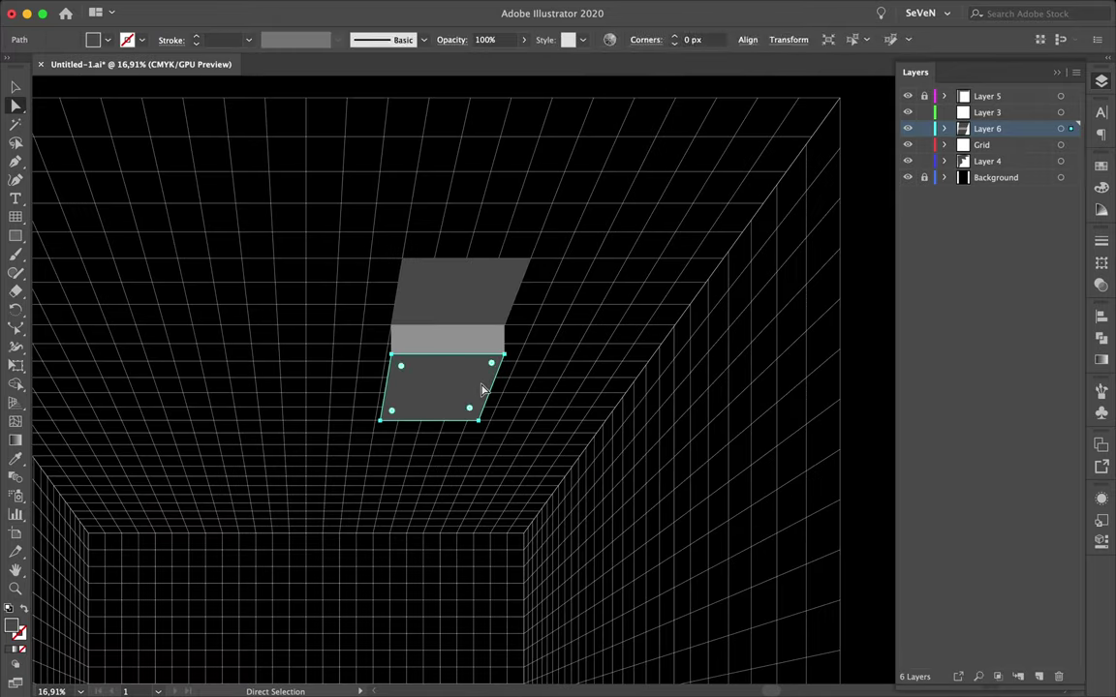
key("v")
left_click(489, 386)
scroll(486, 377, "down", 3)
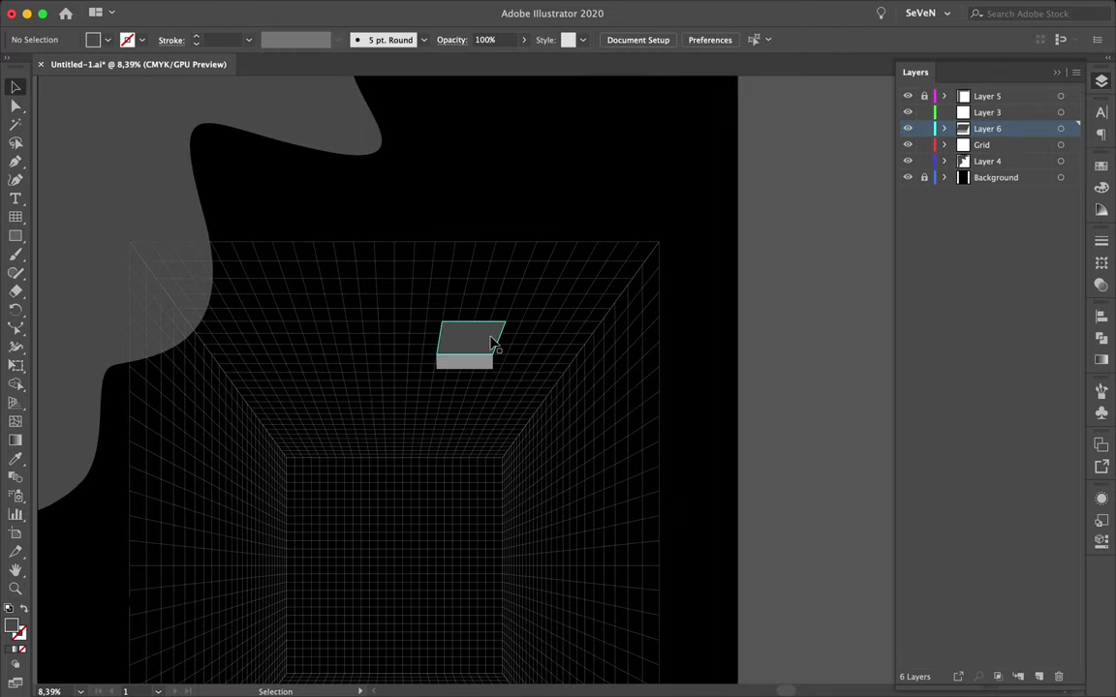
scroll(726, 330, "down", 2)
scroll(727, 329, "left", 1)
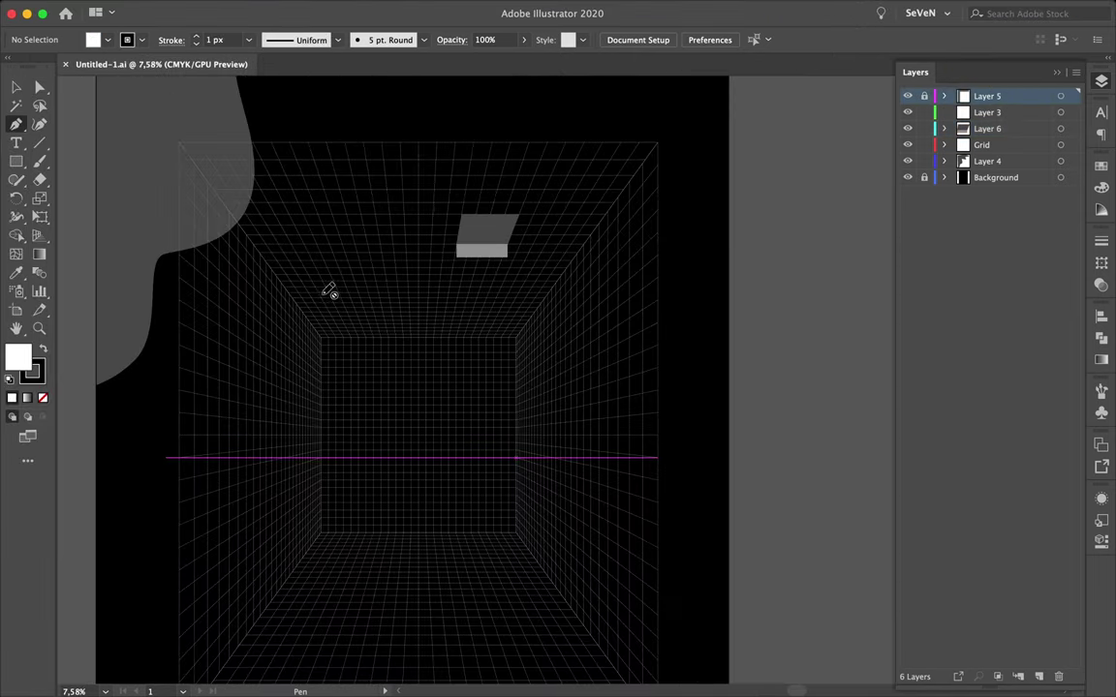
- Adjust a corner point of the grey box
key("v")
left_click(479, 240)
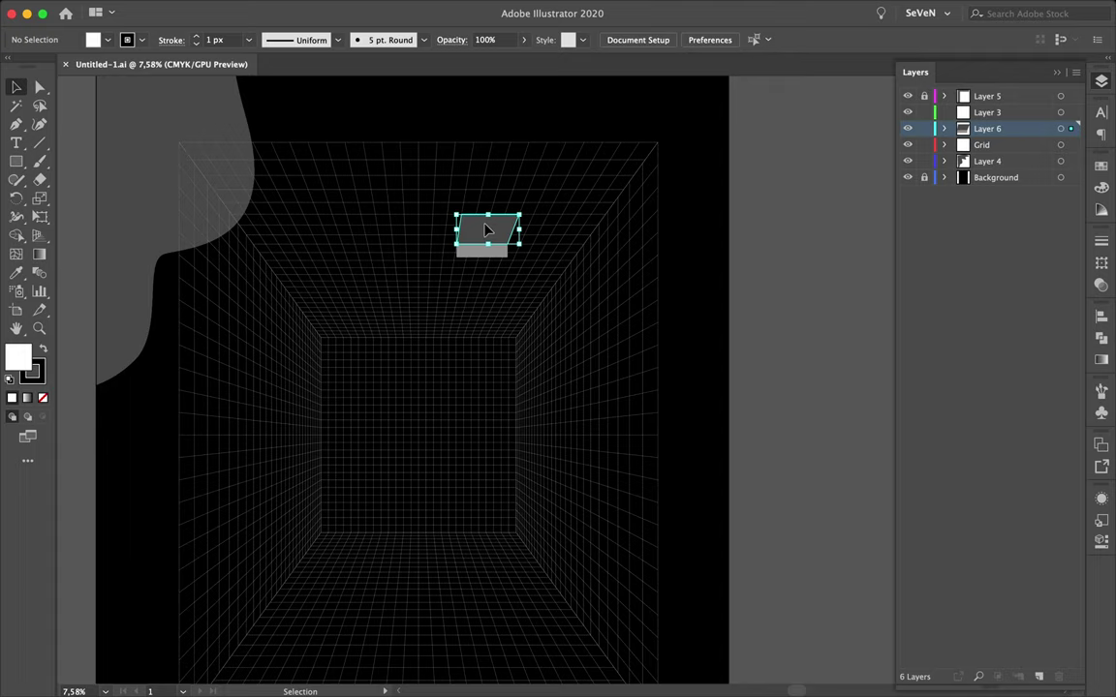
scroll(475, 260, "up", 5)
key("super+shift+a")
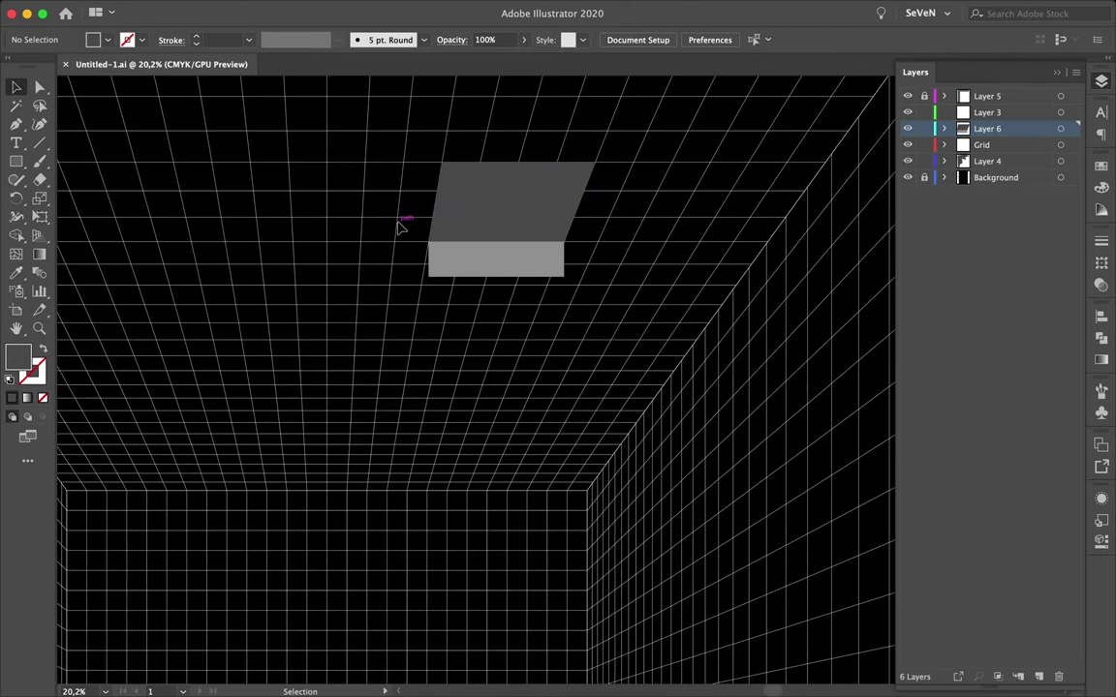
scroll(400, 225, "down", 3)
key("a")
left_click(449, 244)
left_click_drag(405, 231, 404, 229)
scroll(404, 229, "up", 2)
- Draw freeform test shapes on the left wall with the Pen tool
key("p")
scroll(316, 373, "up", 2)
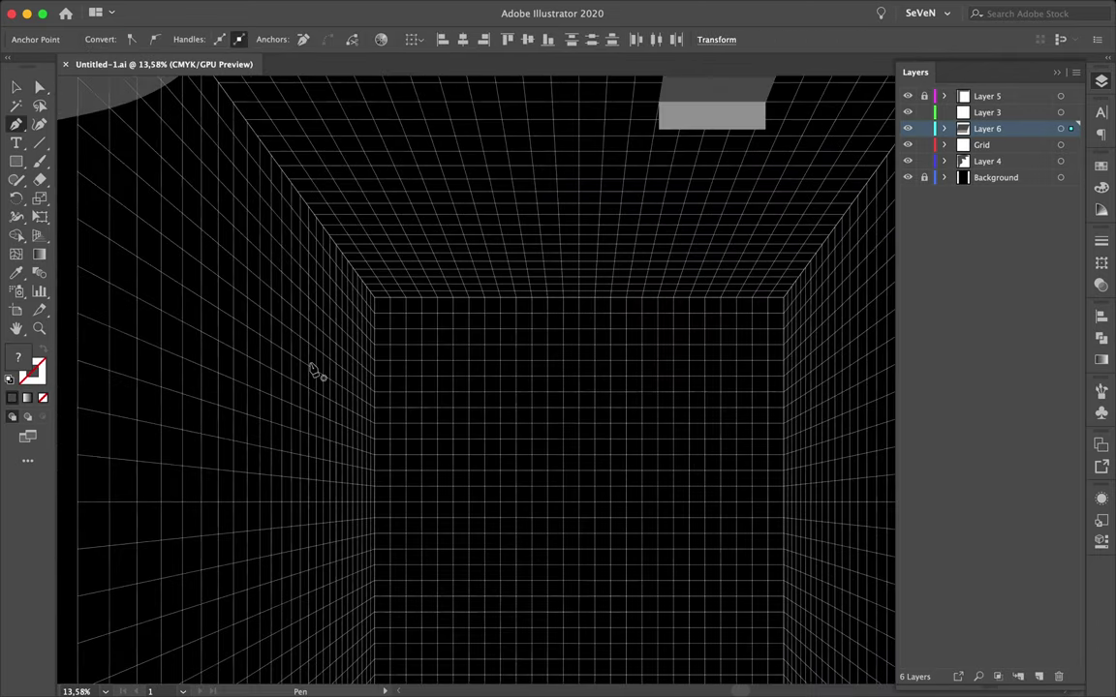
left_click(305, 363, "super")
scroll(304, 363, "up", 2)
left_click(304, 351)
scroll(304, 485, "down", 3)
left_click(294, 554)
scroll(194, 520, "left", 3)
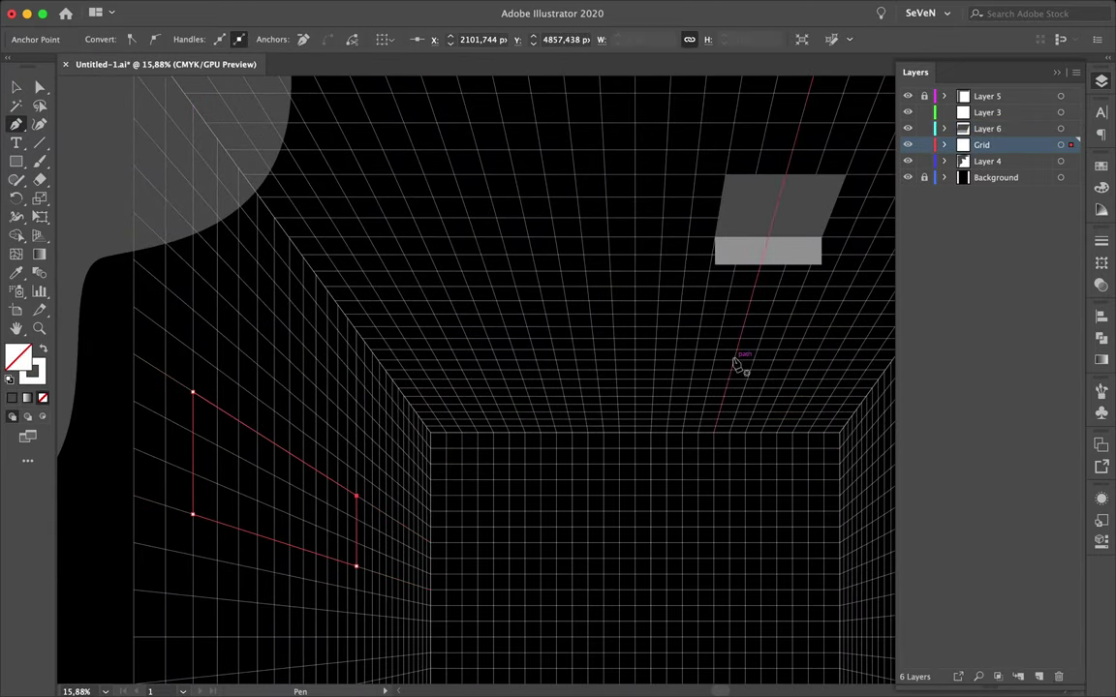
left_click(193, 392)
key("v")
left_click(192, 393)
left_click(266, 393)
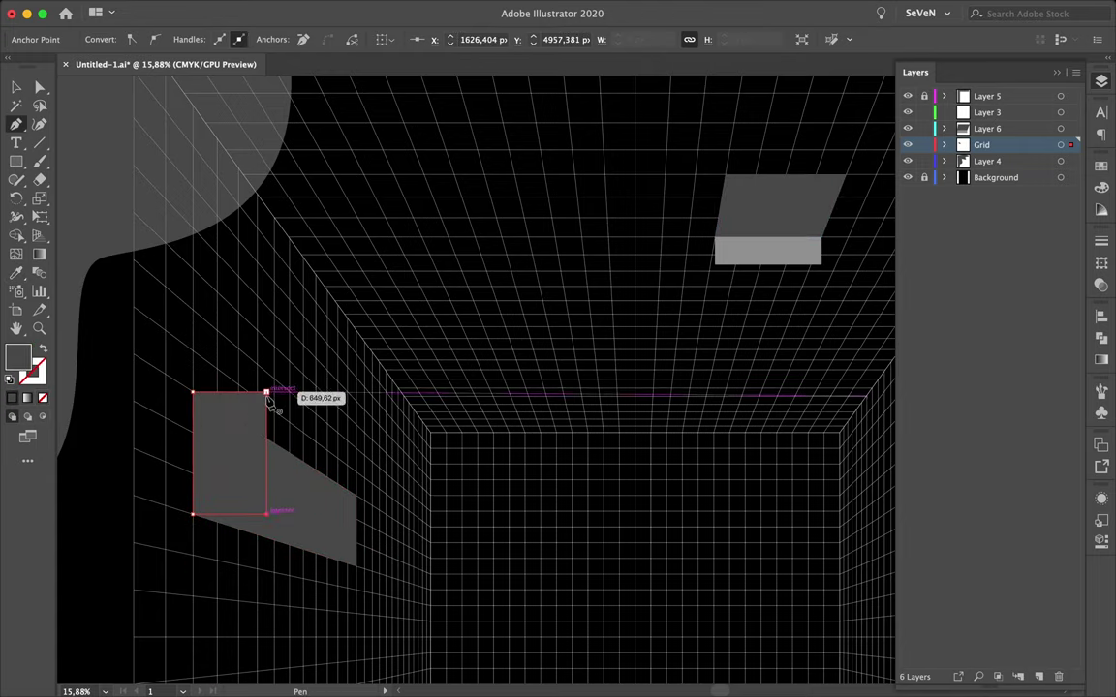
- Apply the box front's light grey to the wall shape
left_click(833, 244)
key("v")
scroll(204, 507, "down", 3)
left_click(205, 508)
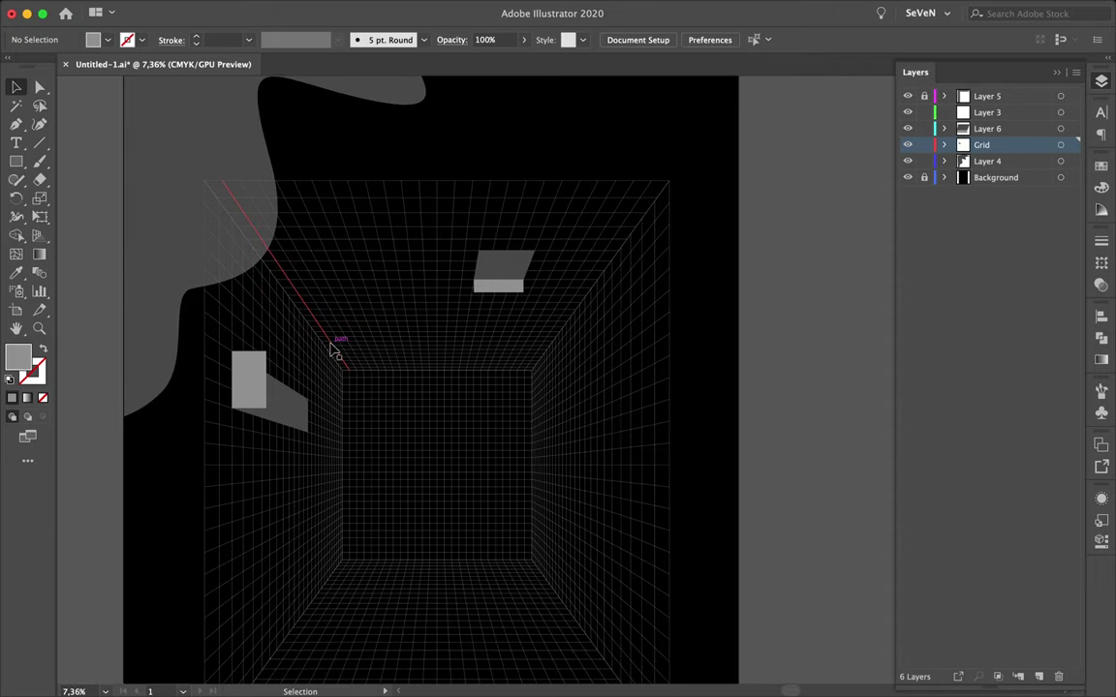
scroll(418, 378, "up", 3)
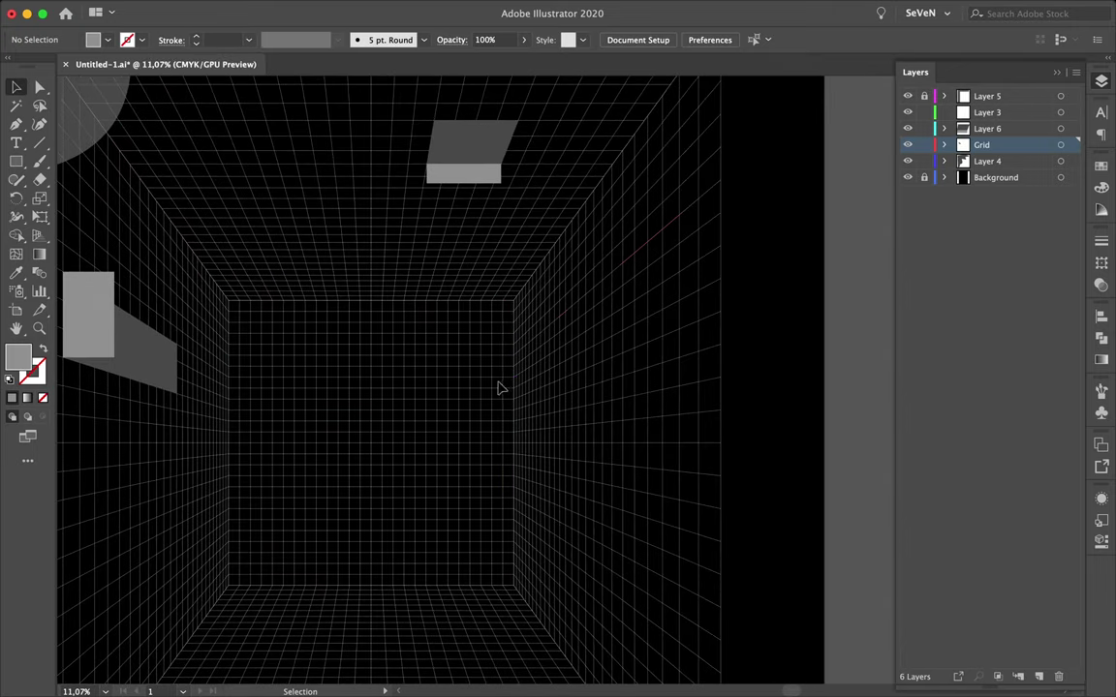
scroll(531, 270, "down", 2)
scroll(480, 349, "down", 3)
- Select all the grey test shapes on the grid and delete them
left_click(283, 291)
left_click(489, 203, "shift")
key("Delete")
scroll(444, 223, "down", 1)
scroll(443, 222, "up", 1)
scroll(446, 219, "up", 2)
scroll(448, 209, "down", 1)
left_click(78, 271)
scroll(306, 182, "up", 2)
left_click_drag(310, 186, 392, 225)
key("v")
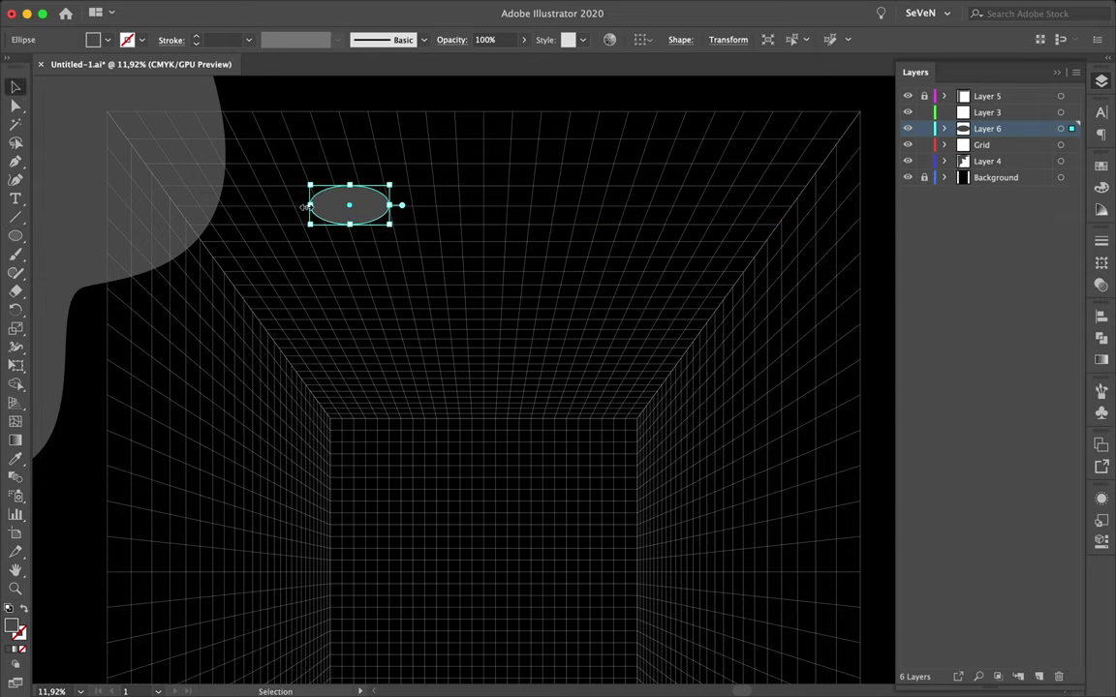
scroll(320, 205, "up", 3)
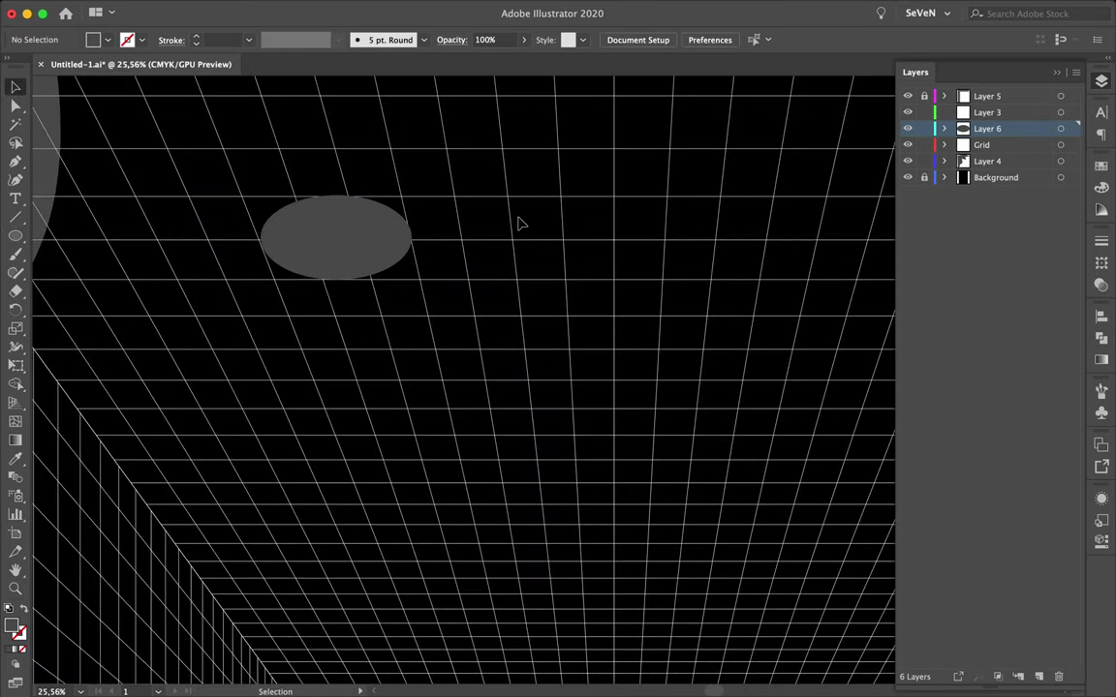
scroll(455, 237, "down", 5)
scroll(457, 242, "up", 4)
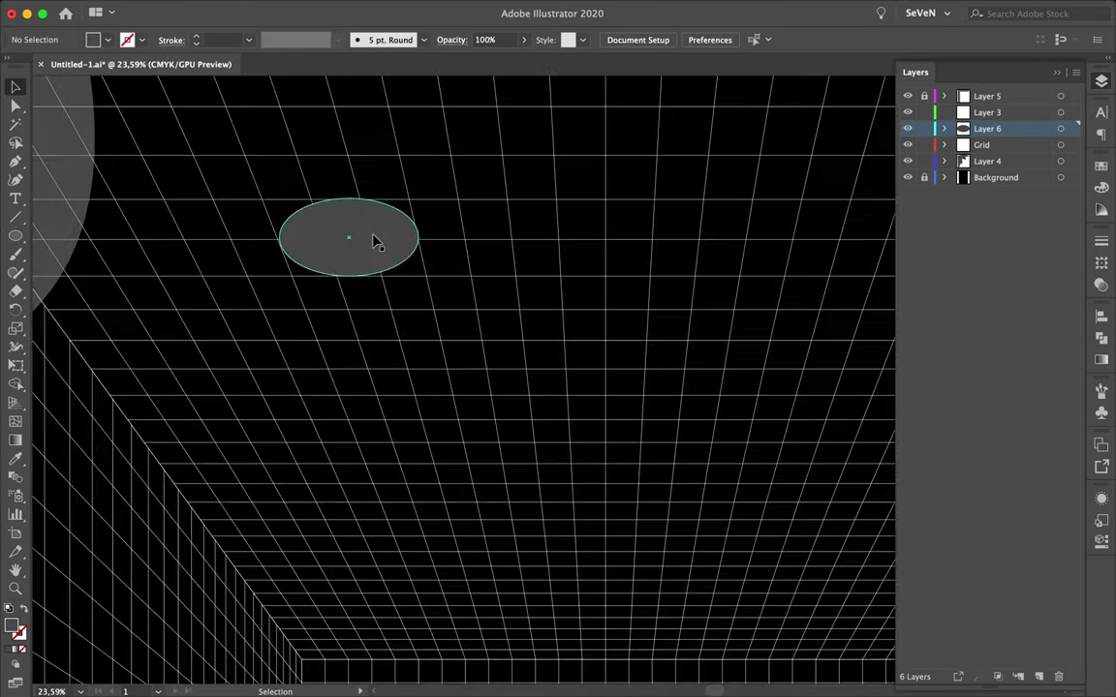
scroll(443, 252, "up", 3)
key("a")
left_click(442, 242)
left_click_drag(445, 210, 441, 215)
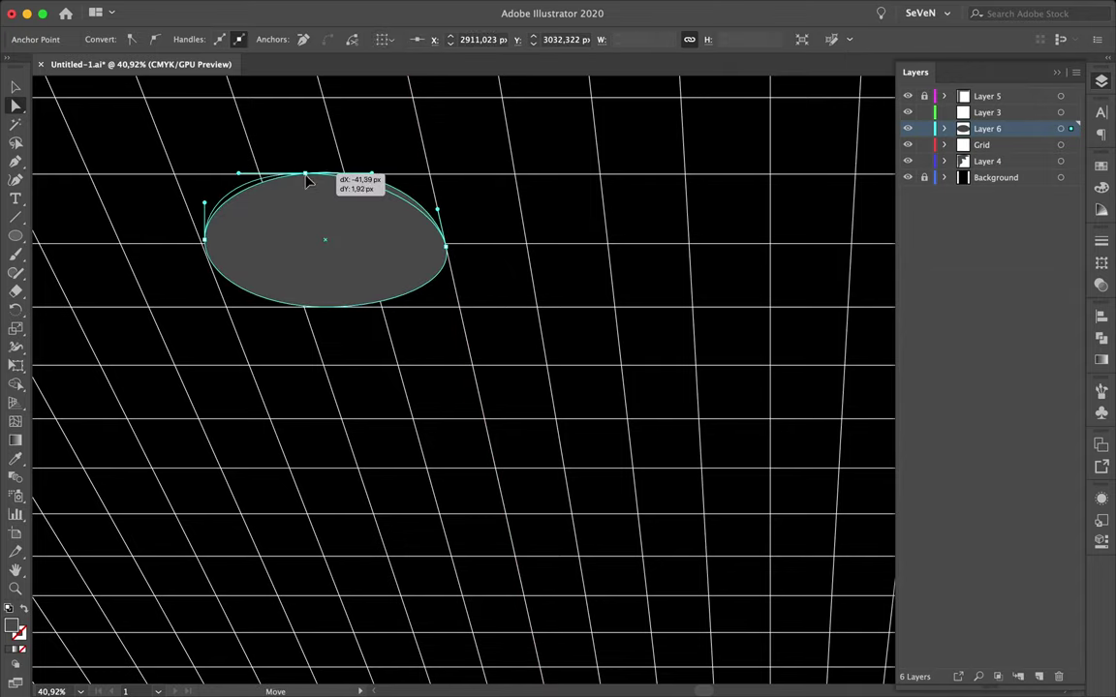
left_click_drag(204, 250, 189, 214)
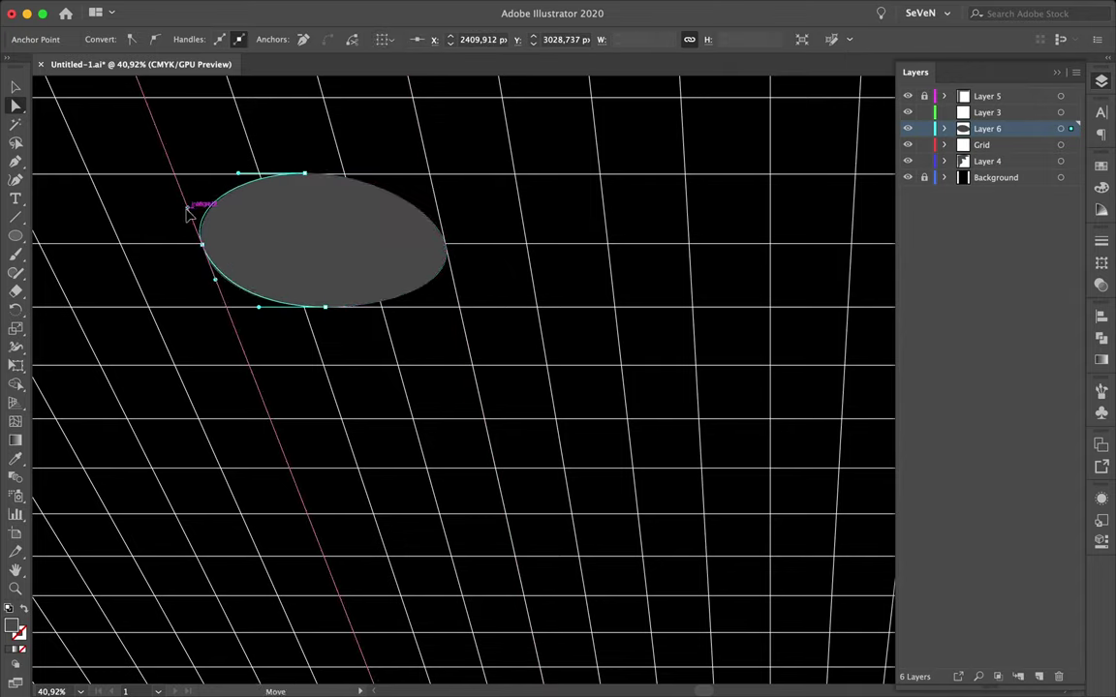
scroll(446, 242, "down", 5)
scroll(411, 306, "up", 2)
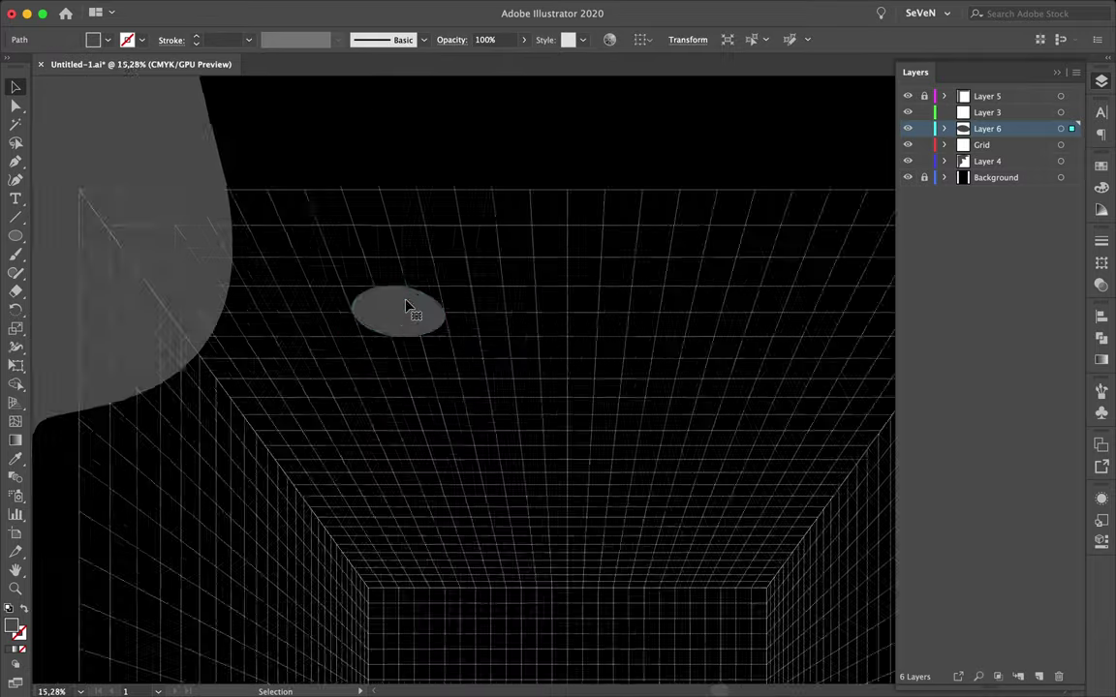
scroll(472, 330, "up", 2)
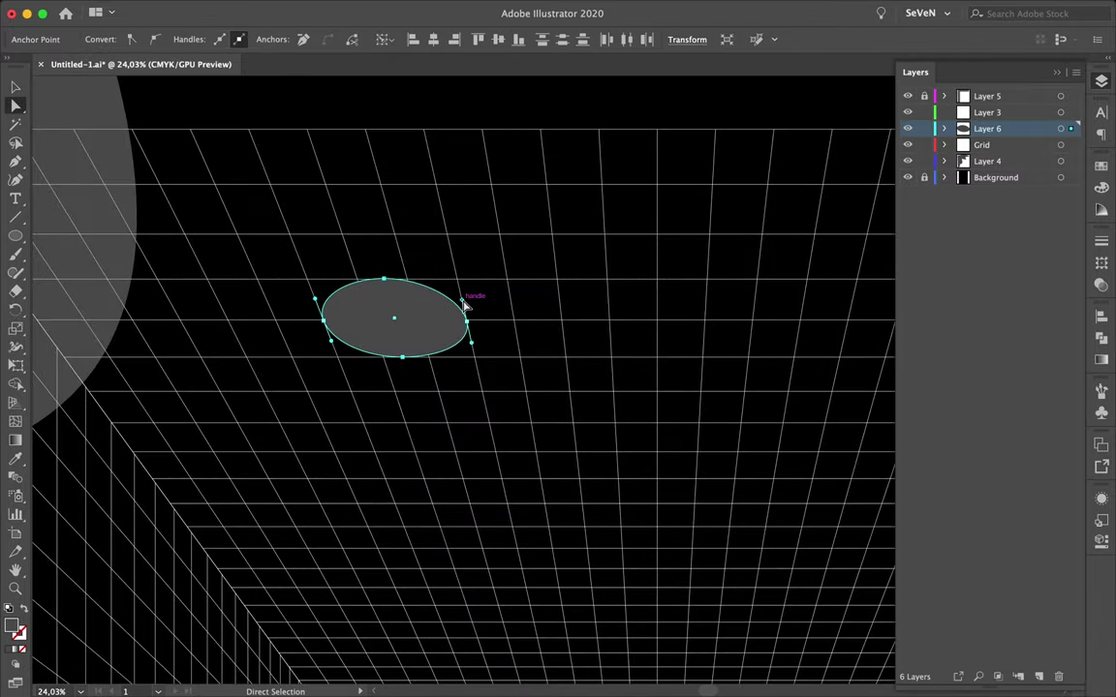
left_click(462, 301)
key("v")
left_click(437, 366)
scroll(480, 368, "down", 3)
left_click(481, 368)
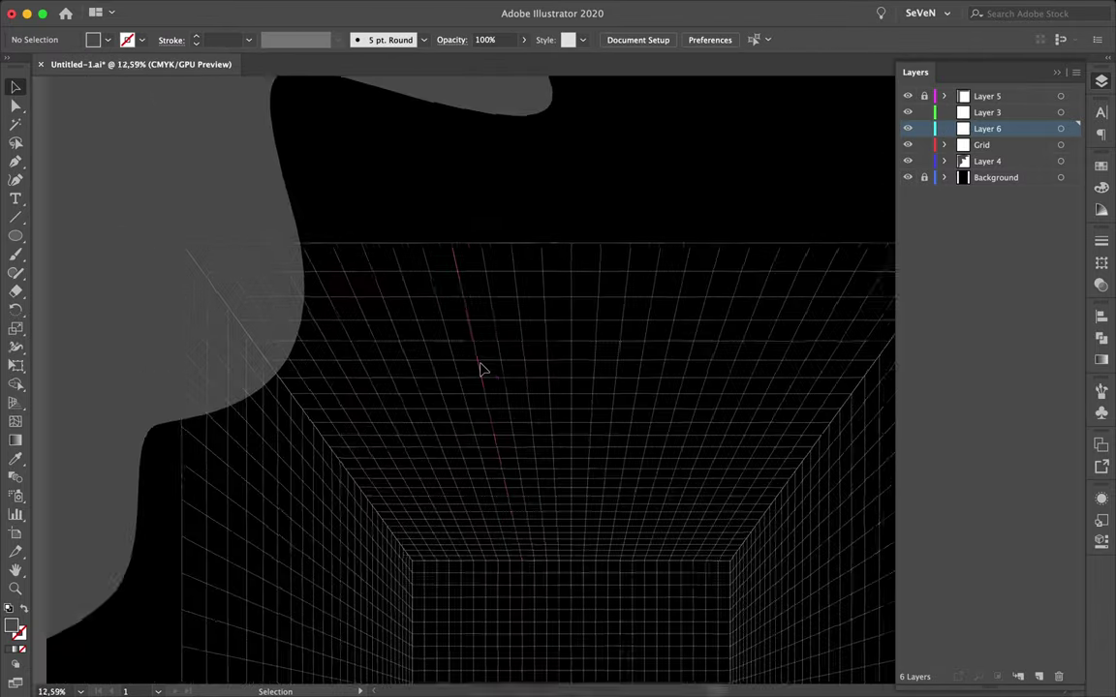
scroll(484, 368, "down", 3)
scroll(486, 443, "up", 2)
- Trace a four-cornered panel on the right wall grid, stretching its top corner to the page edge
left_click(486, 444)
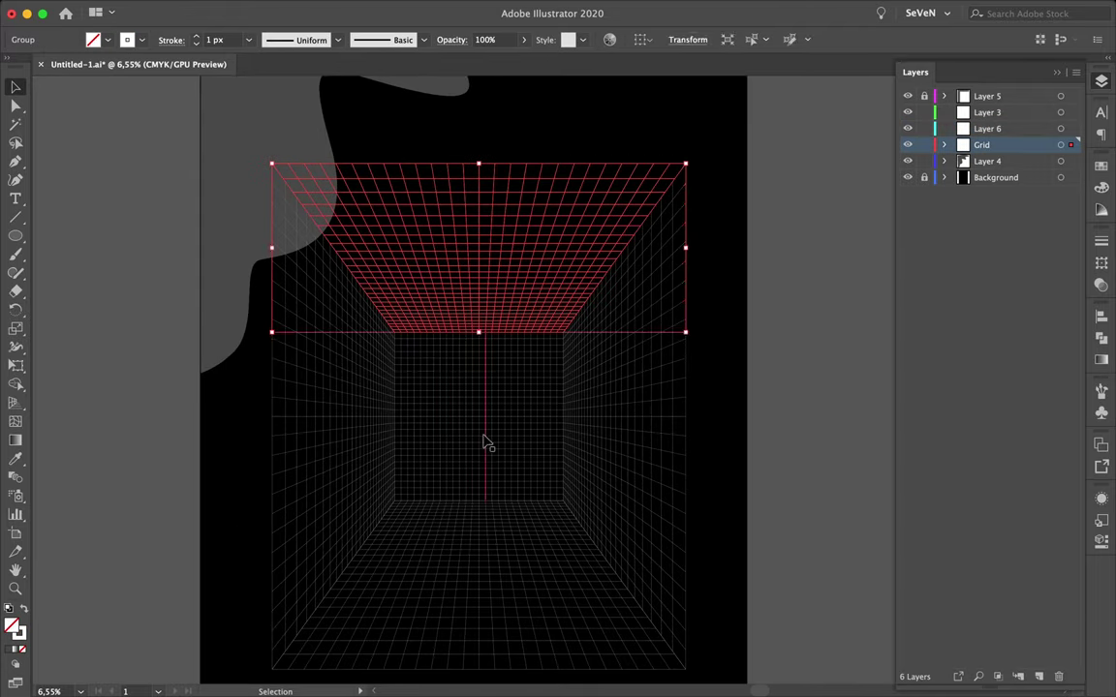
left_click(789, 371)
scroll(789, 371, "down", 1)
scroll(799, 356, "down", 1)
scroll(670, 334, "up", 1)
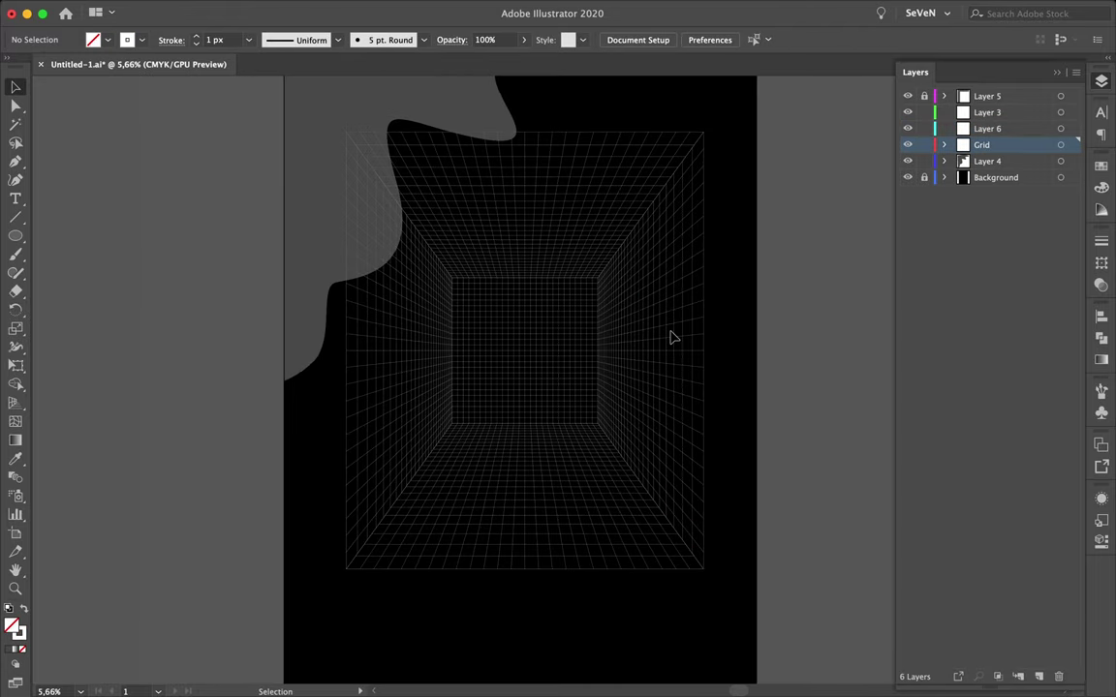
scroll(673, 337, "up", 2)
key("p")
scroll(667, 286, "up", 2)
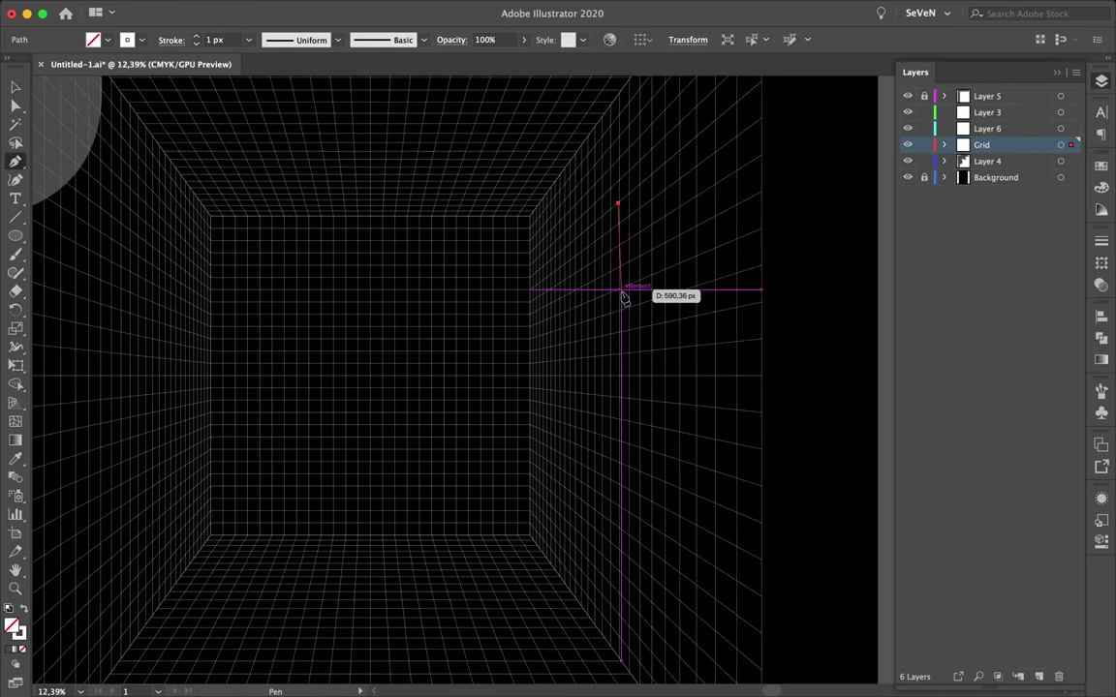
left_click(620, 290)
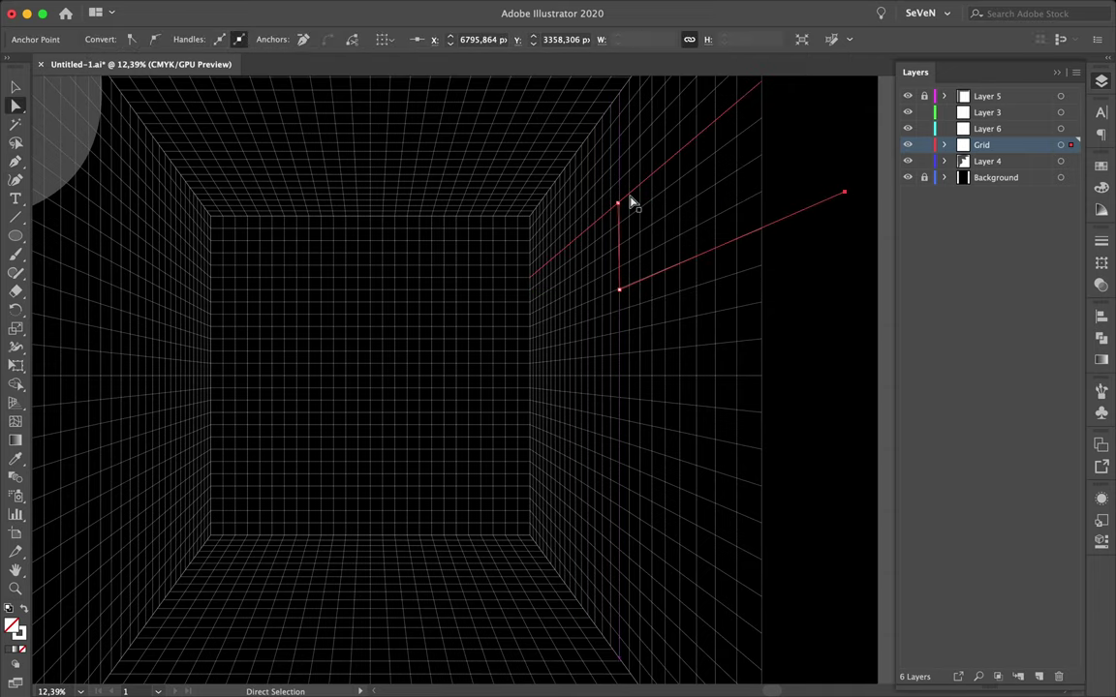
scroll(631, 203, "up", 5)
left_click_drag(588, 524, 590, 543)
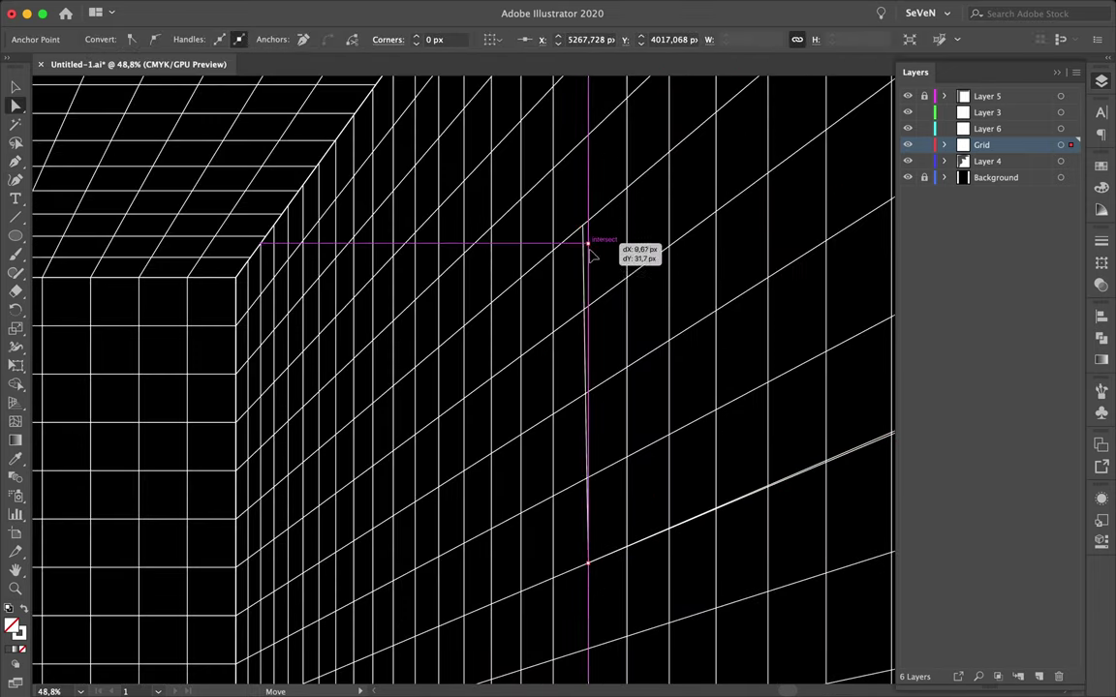
scroll(590, 248, "down", 5)
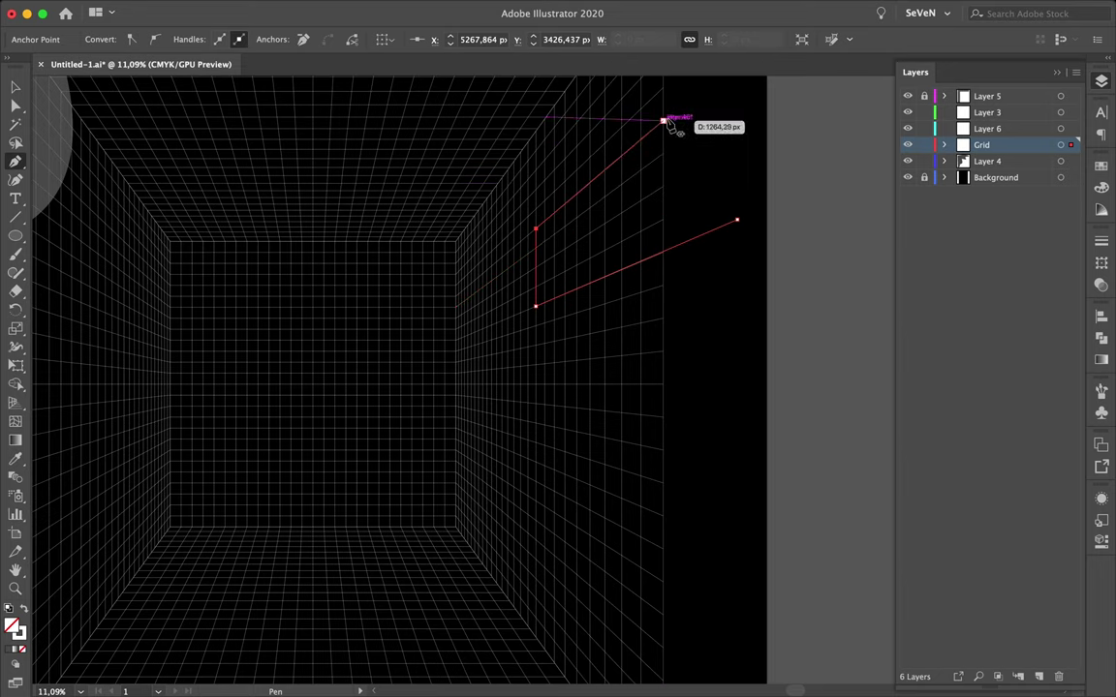
left_click_drag(667, 127, 715, 161)
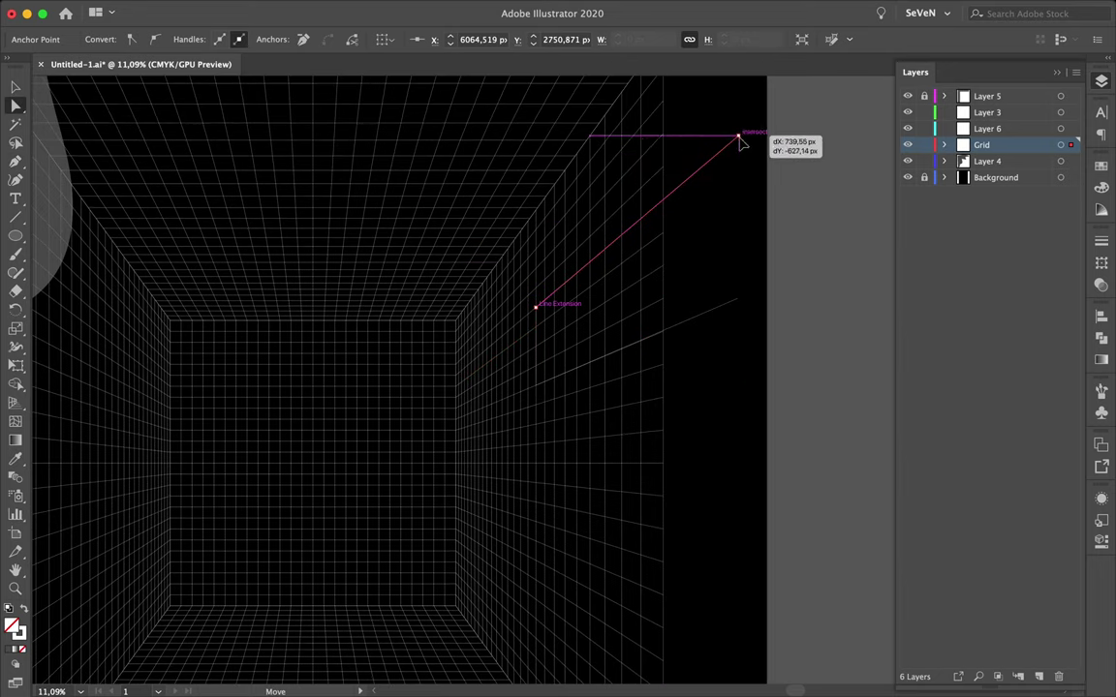
left_click(737, 300)
- Fill the panel red and move the Grid layer below Layer 4
key("v")
left_click(945, 206)
left_click(107, 38)
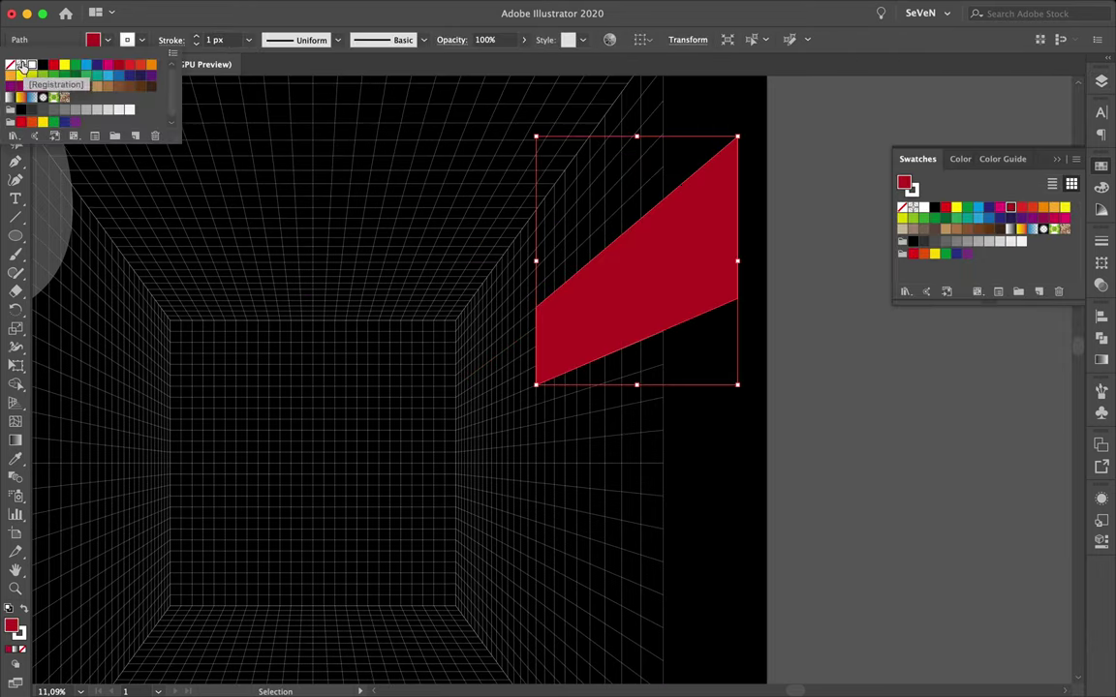
key("Escape")
left_click(1100, 79)
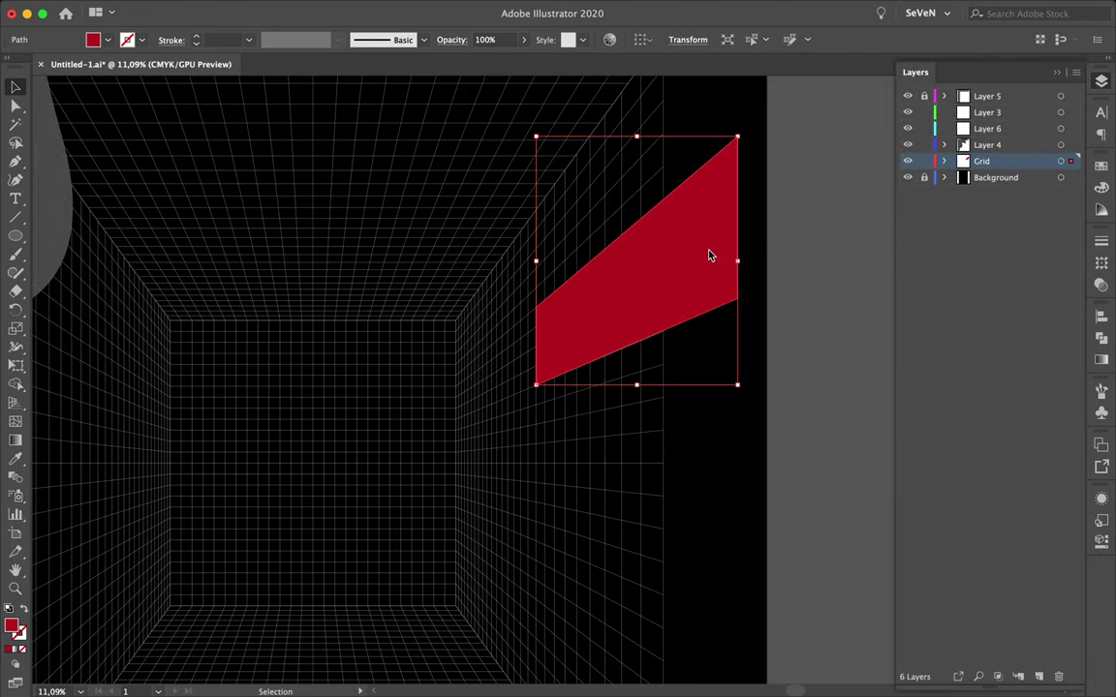
left_click_drag(981, 161, 981, 141)
left_click(1027, 179)
scroll(688, 259, "down", 3)
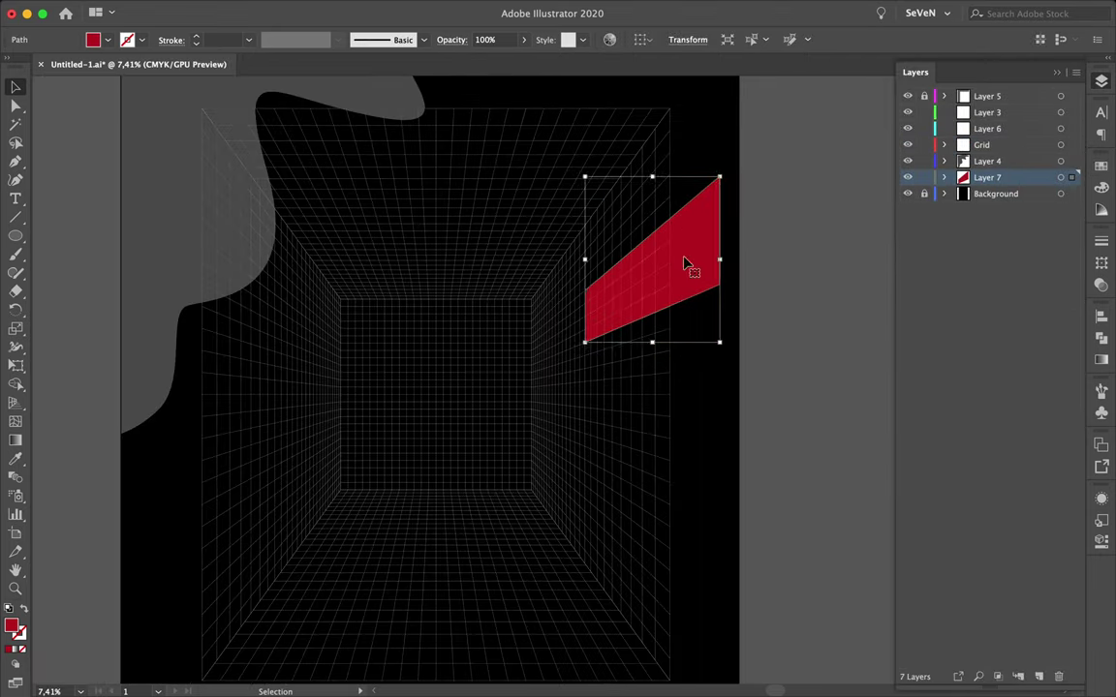
- Stretch the red panel's corner anchor further right
key("a")
scroll(760, 263, "down", 2)
left_click_drag(733, 279, 751, 278)
left_click(767, 276)
key("p")
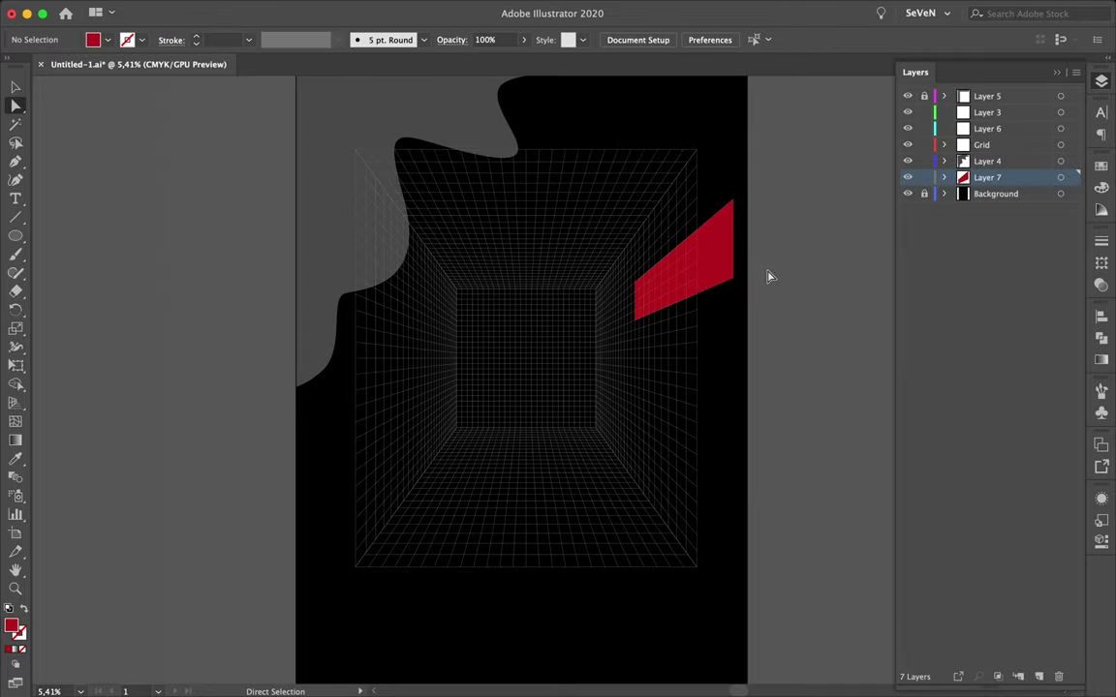
scroll(767, 276, "down", 2)
- Trace a four-cornered panel on the floor grid
scroll(501, 455, "up", 3)
scroll(523, 460, "up", 3)
left_click(523, 452)
scroll(547, 454, "up", 3)
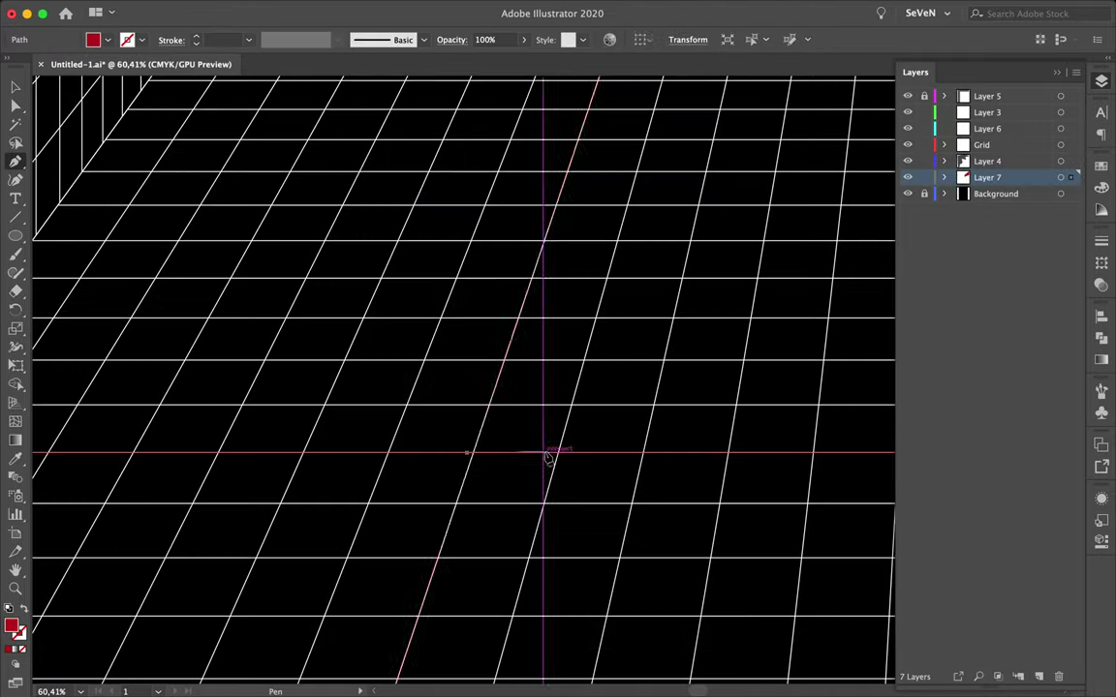
left_click(615, 449)
scroll(615, 448, "down", 4)
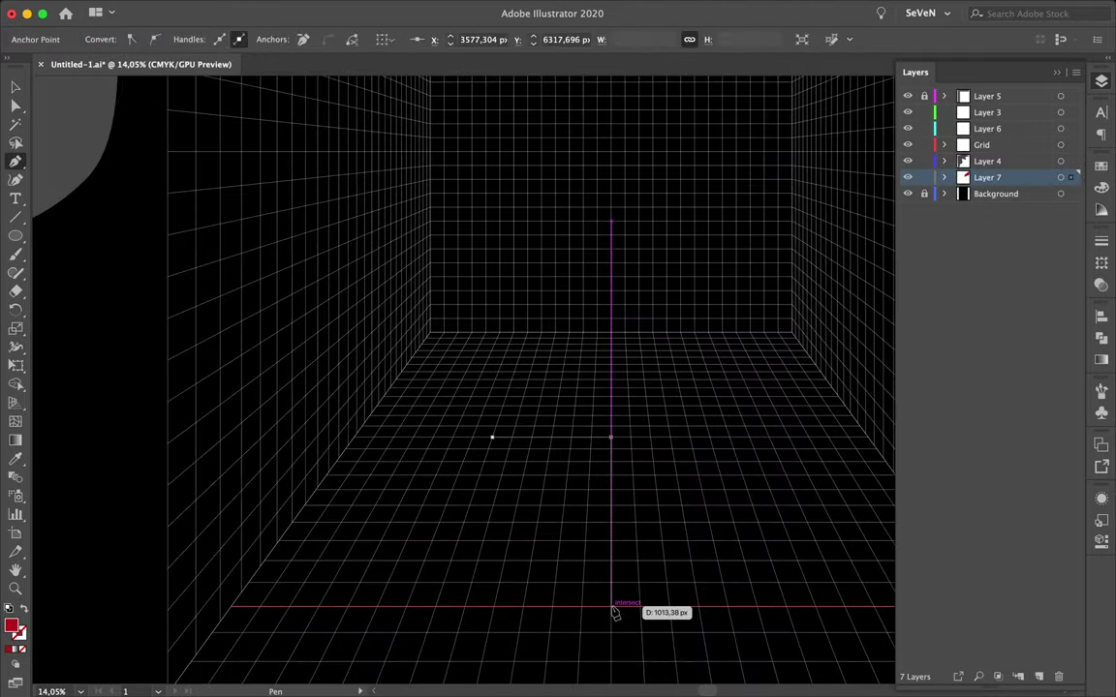
left_click(611, 607)
left_click(438, 606)
left_click(492, 438)
scroll(492, 438, "up", 3)
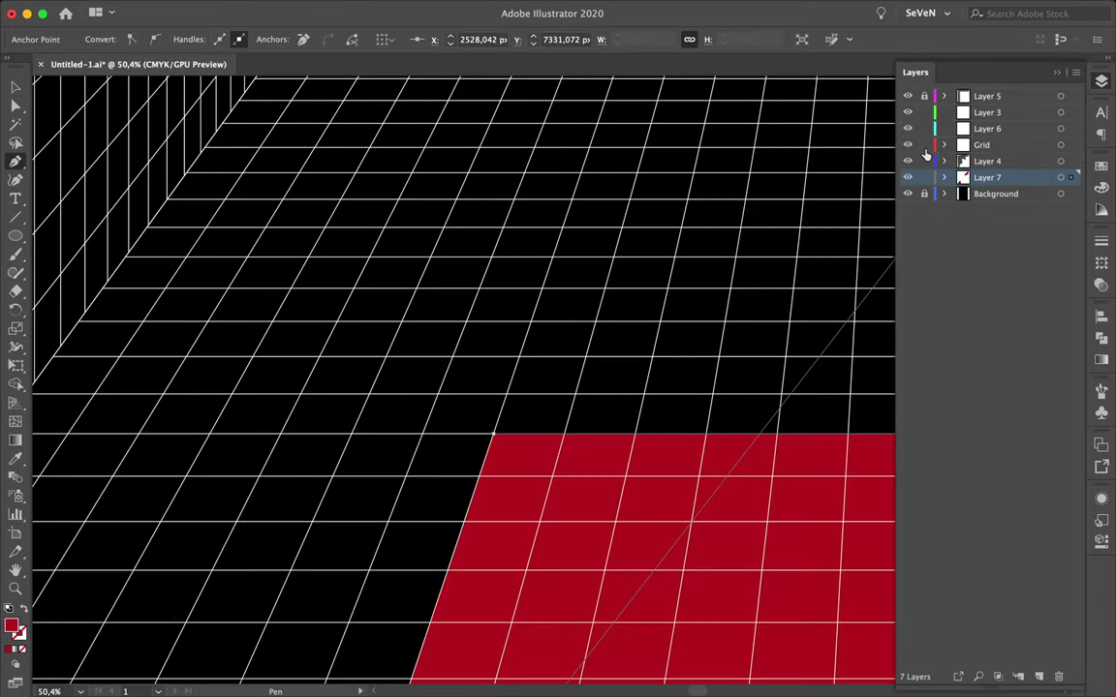
scroll(497, 443, "down", 3)
scroll(498, 444, "down", 2)
- Pull the floor panel's bottom corner outward, fill it blue, and fit the page in view
key("a")
left_click(581, 503)
left_click_drag(586, 610, 419, 670)
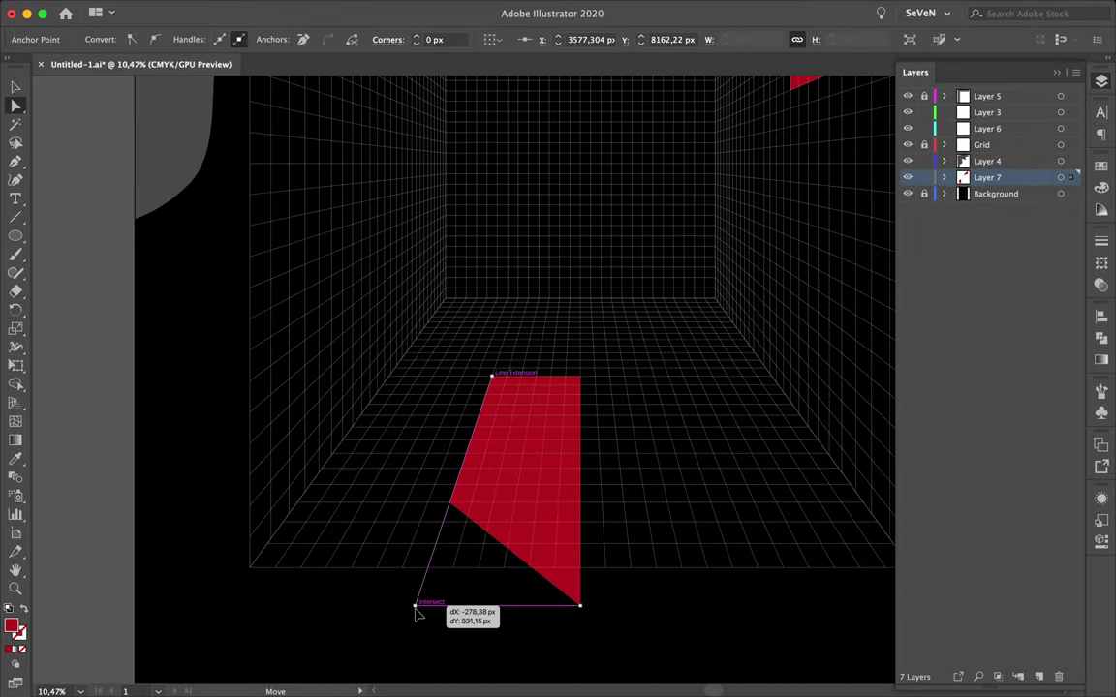
key("v")
left_click(978, 208)
key("ctrl+shift+a")
key("ctrl+0")
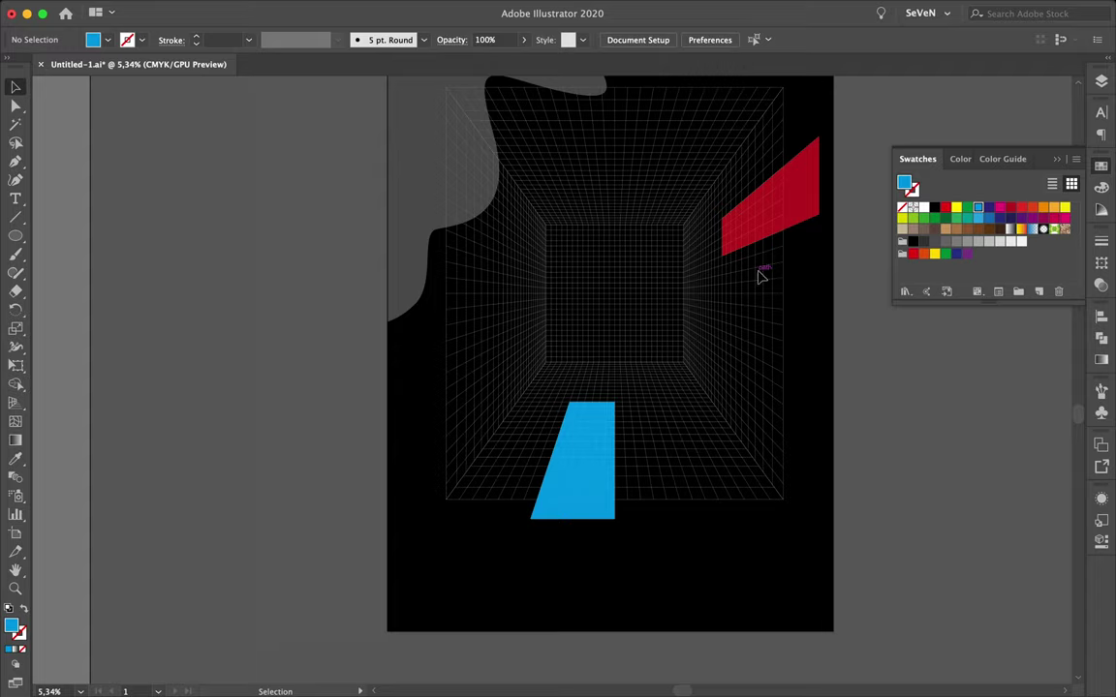
scroll(620, 543, "up", 2)
scroll(726, 387, "up", 1)
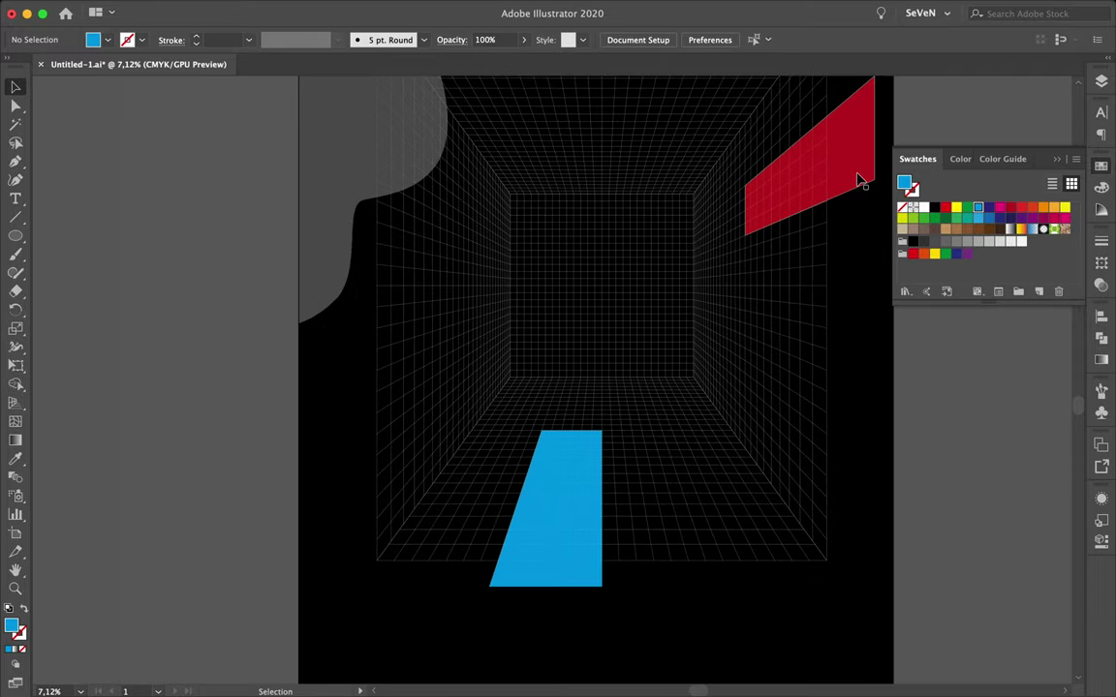
key("p")
scroll(669, 207, "up", 1)
scroll(620, 282, "up", 1)
- Pen-draw a four-corner shape on the ceiling grid
scroll(600, 295, "up", 5)
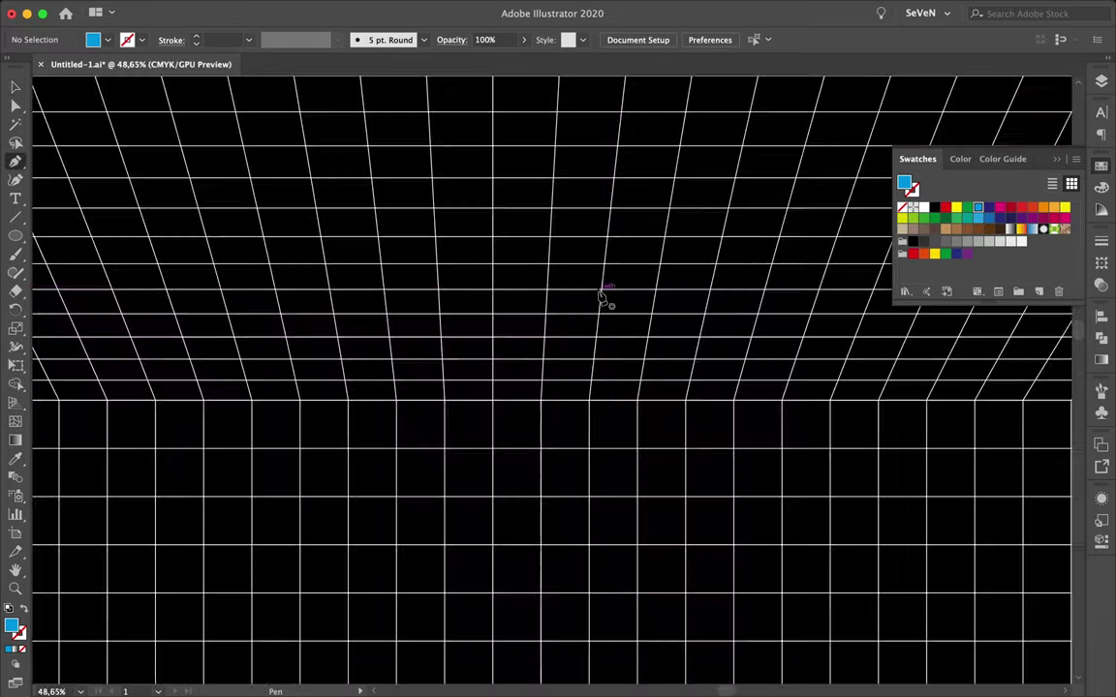
scroll(601, 295, "down", 5)
left_click(589, 408)
scroll(627, 104, "up", 3)
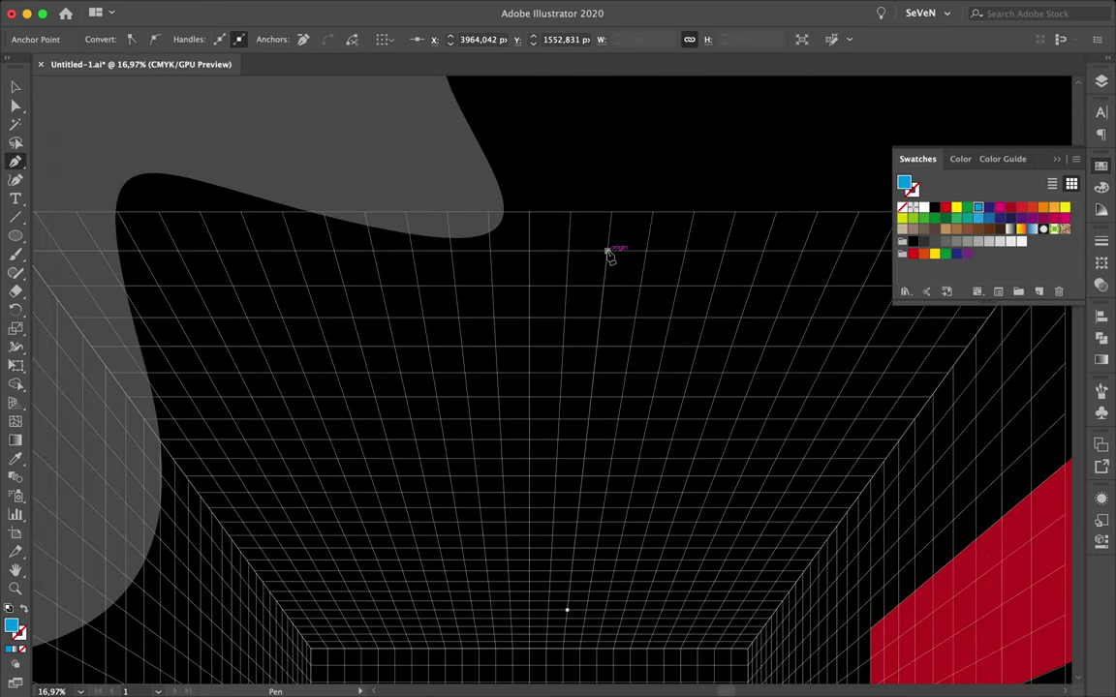
left_click(607, 252)
left_click(685, 252)
left_click(605, 608)
key("a")
left_click(957, 210)
- Fill the ceiling shape orange and pull its two top corners up to the page edge
left_click(1054, 207)
left_click_drag(608, 253, 623, 105)
left_click_drag(686, 252, 717, 104)
scroll(720, 113, "down", 4)
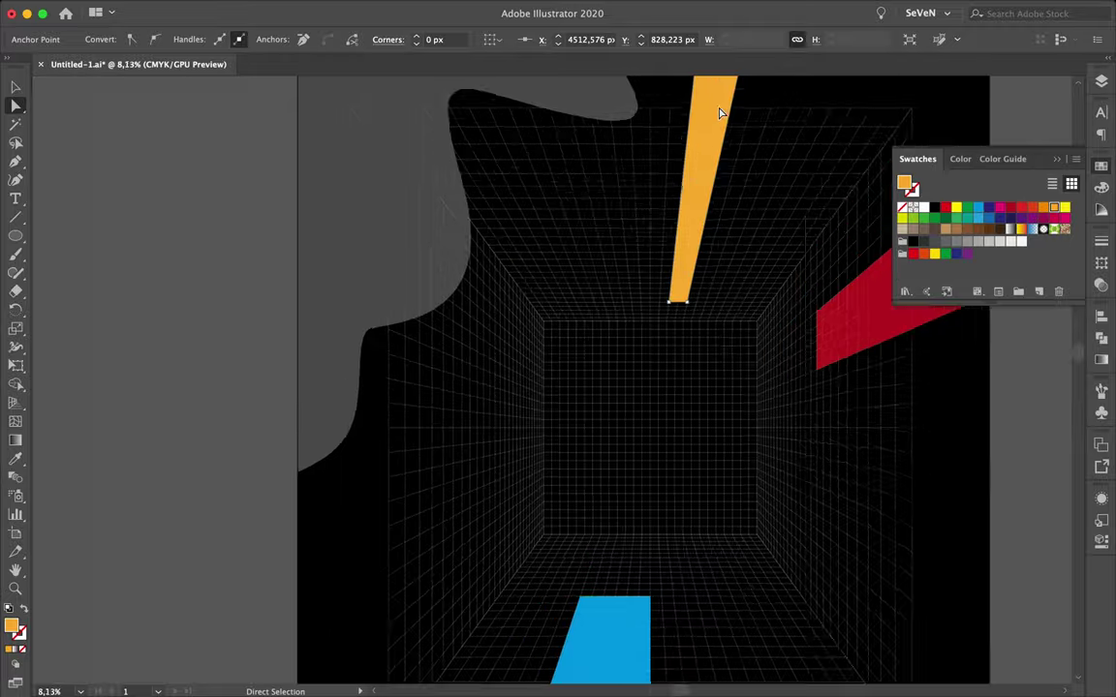
scroll(491, 387, "up", 3)
- Draw a four-corner orange panel on the left wall grid and nudge its outer corners
key("p")
scroll(523, 339, "up", 2)
left_click(541, 295)
left_click(540, 566)
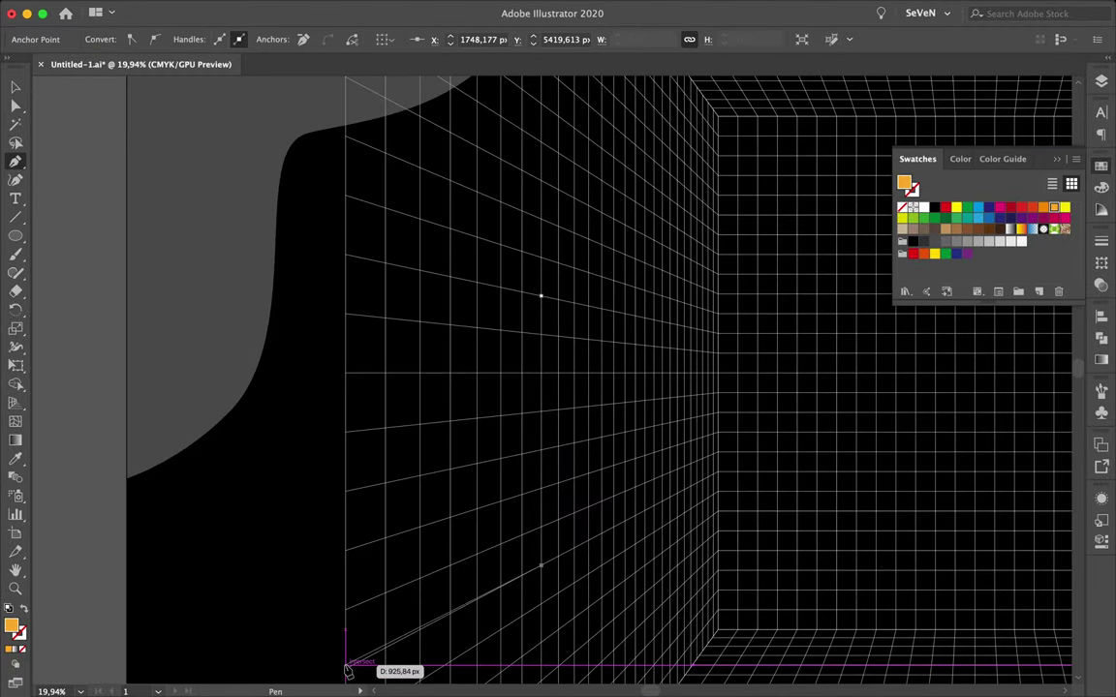
left_click(424, 663)
left_click(426, 280)
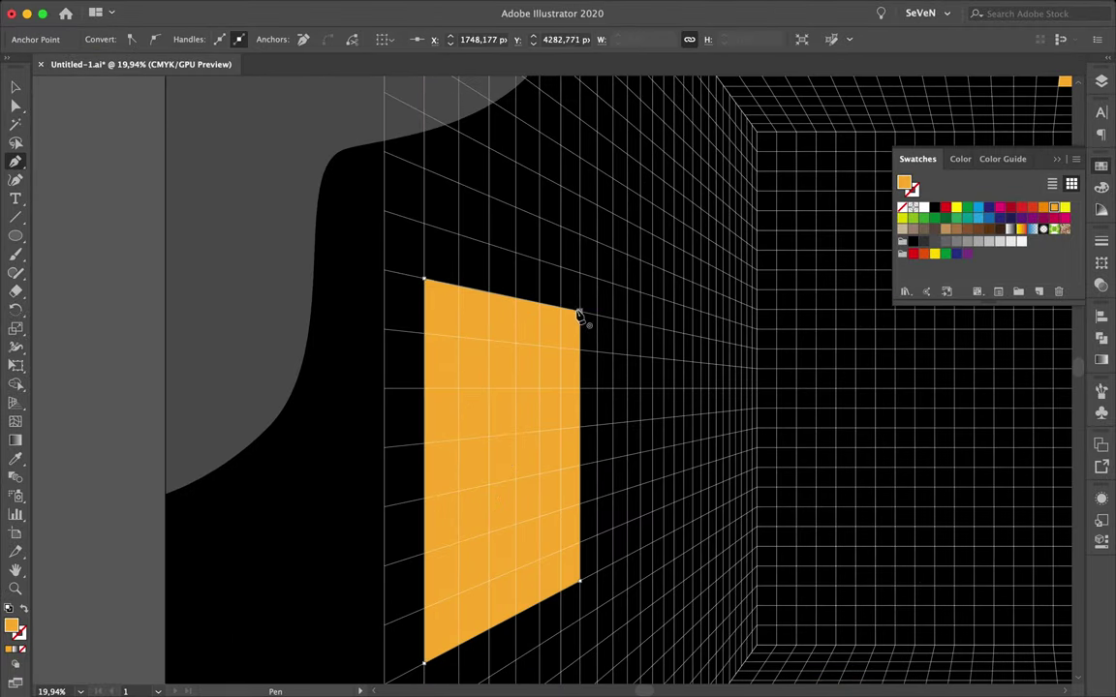
left_click_drag(341, 264, 311, 262)
scroll(423, 563, "down", 3)
left_click_drag(297, 623, 295, 623)
- Fit the whole poster in view, deselect, and set the fill colour to green
key("ctrl+0")
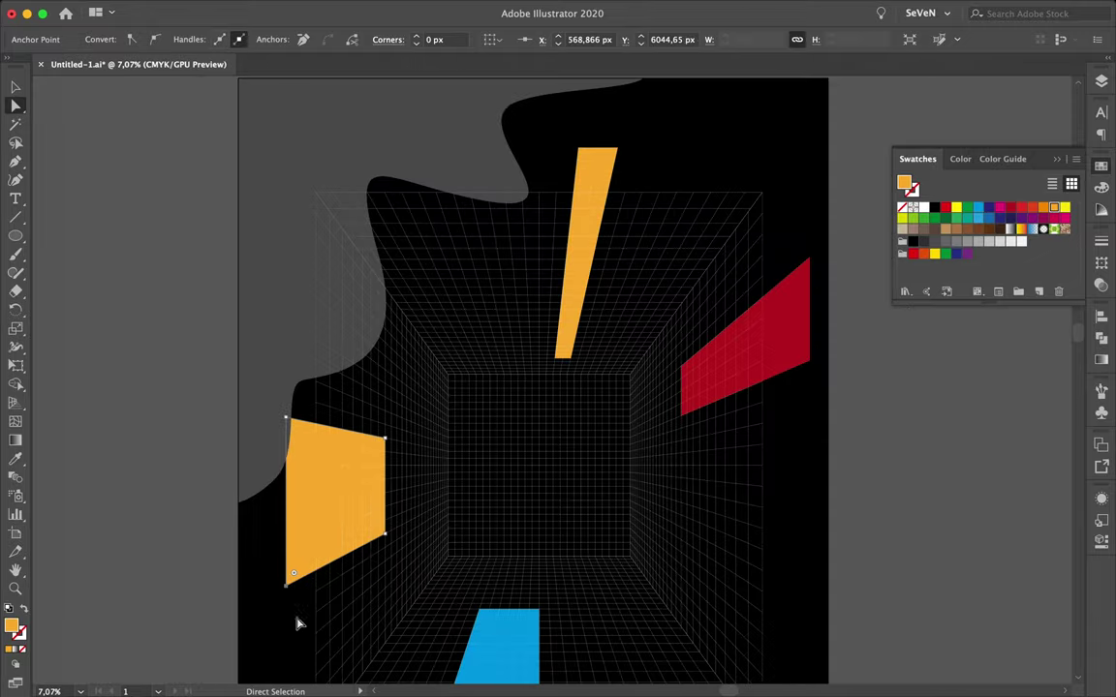
left_click(935, 218)
left_click(846, 455)
key("p")
scroll(657, 474, "up", 5)
- Draw a white bar on the right wall and repeat copies into a row of stripes
left_click(640, 448)
scroll(639, 447, "up", 3)
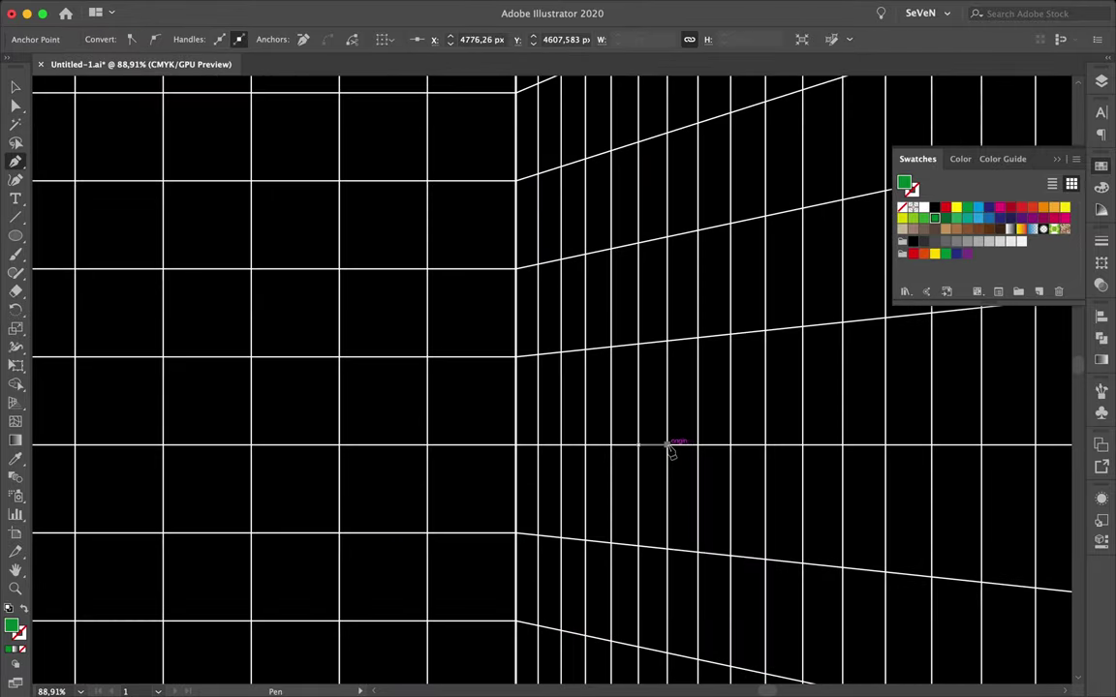
left_click(639, 549)
scroll(678, 477, "down", 2)
left_click_drag(664, 475, 690, 475)
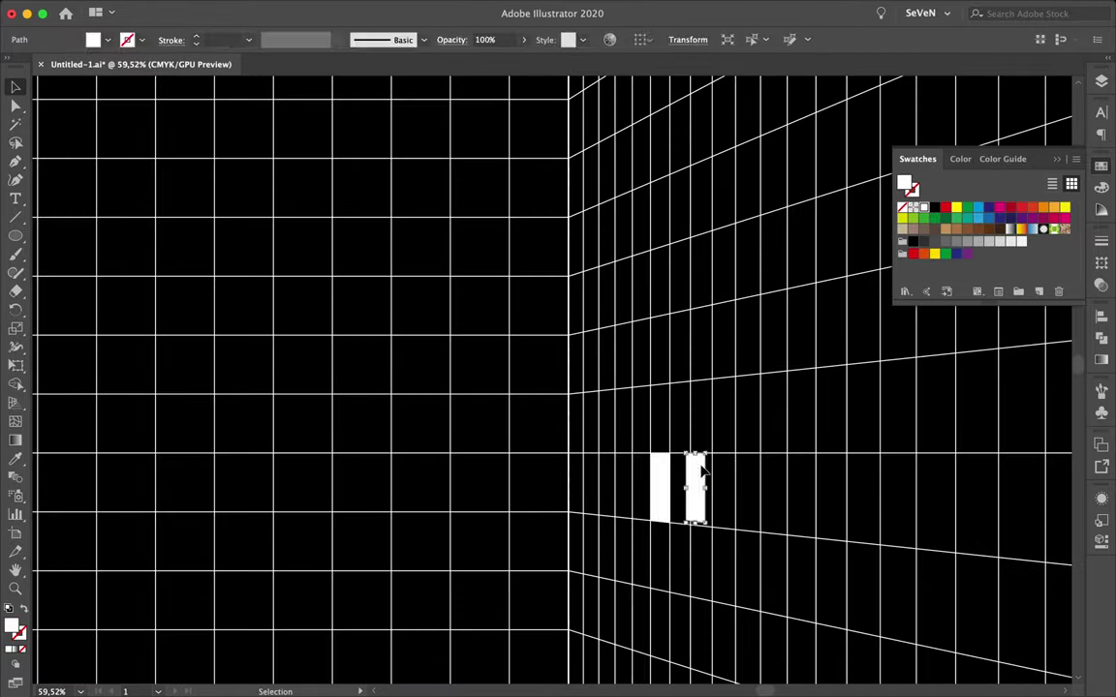
key("ctrl+d")
key("ctrl+d")
key("ctrl+d")
scroll(690, 465, "down", 3)
scroll(722, 451, "down", 3)
left_click(722, 450)
scroll(617, 443, "up", 3)
- Start a white zigzag on the ceiling through five grid-corner points
key("p")
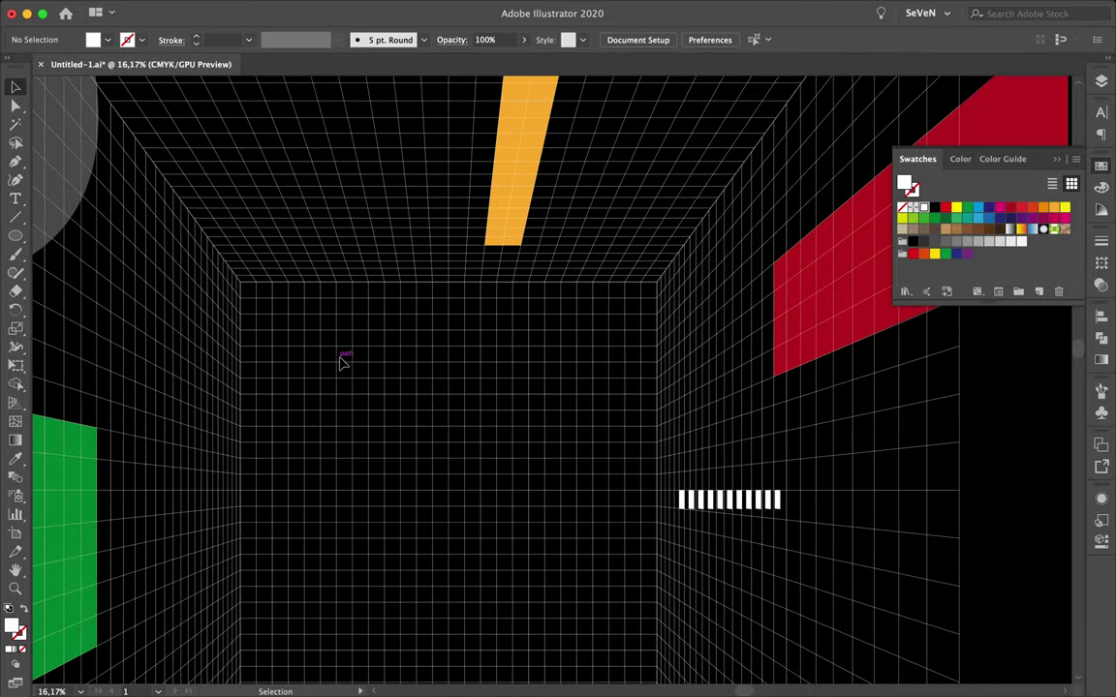
scroll(339, 366, "up", 2)
left_click(331, 286)
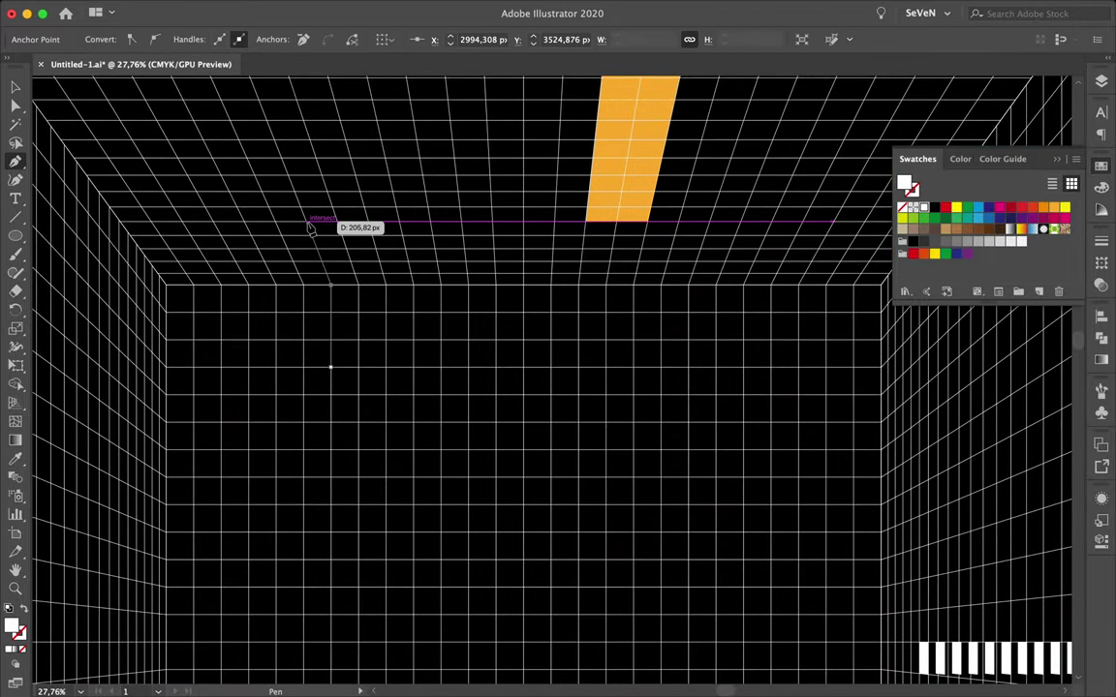
left_click(399, 223)
left_click(389, 159)
left_click(420, 159)
left_click(428, 235)
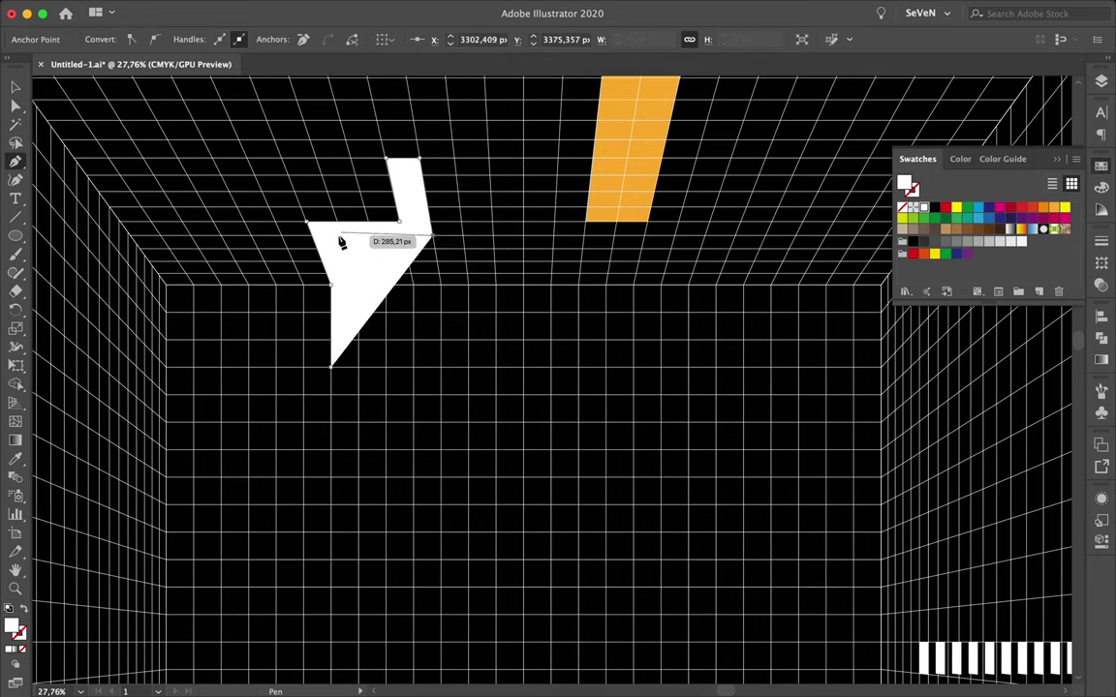
- Clear the ceiling shape's fill and show the Layers panel from the right dock
left_click(26, 609)
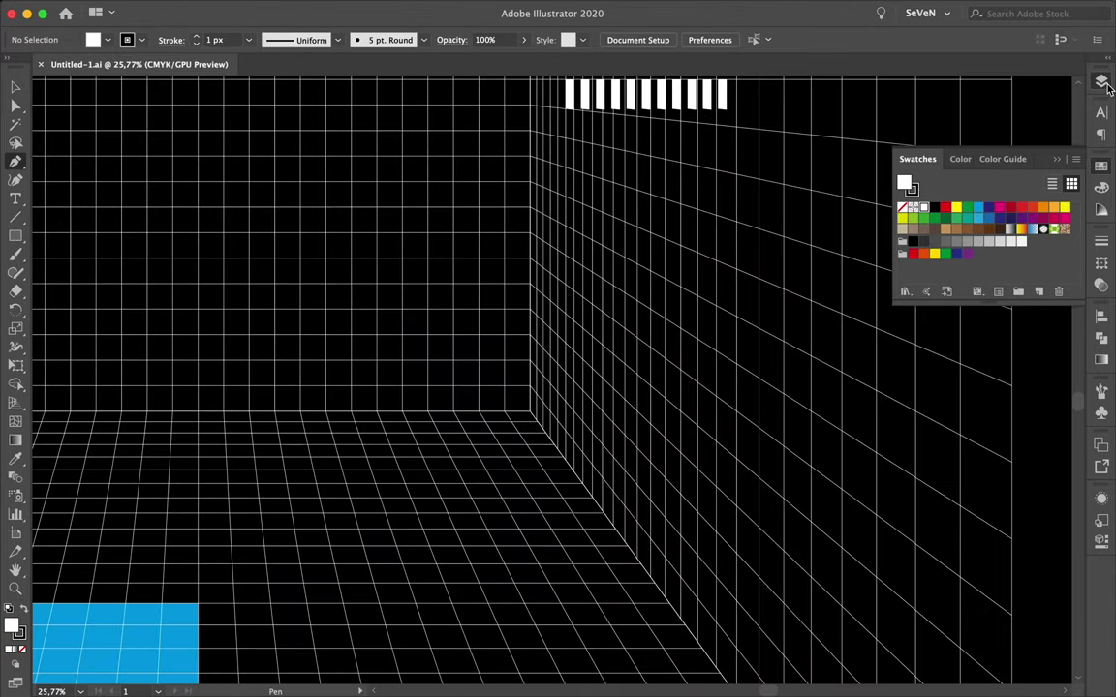
left_click(1102, 81)
scroll(499, 448, "up", 2)
scroll(503, 453, "up", 2)
- Pen-draw a six-corner bent shape from the floor corner up the right wall
left_click(531, 495)
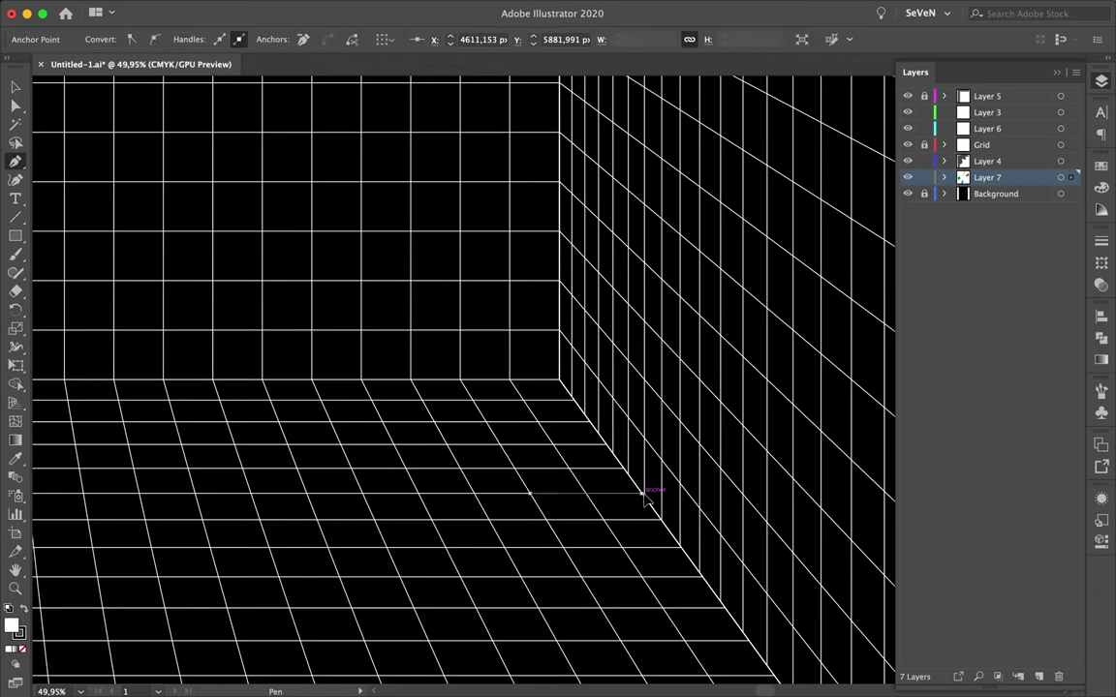
left_click(644, 264)
left_click(699, 316)
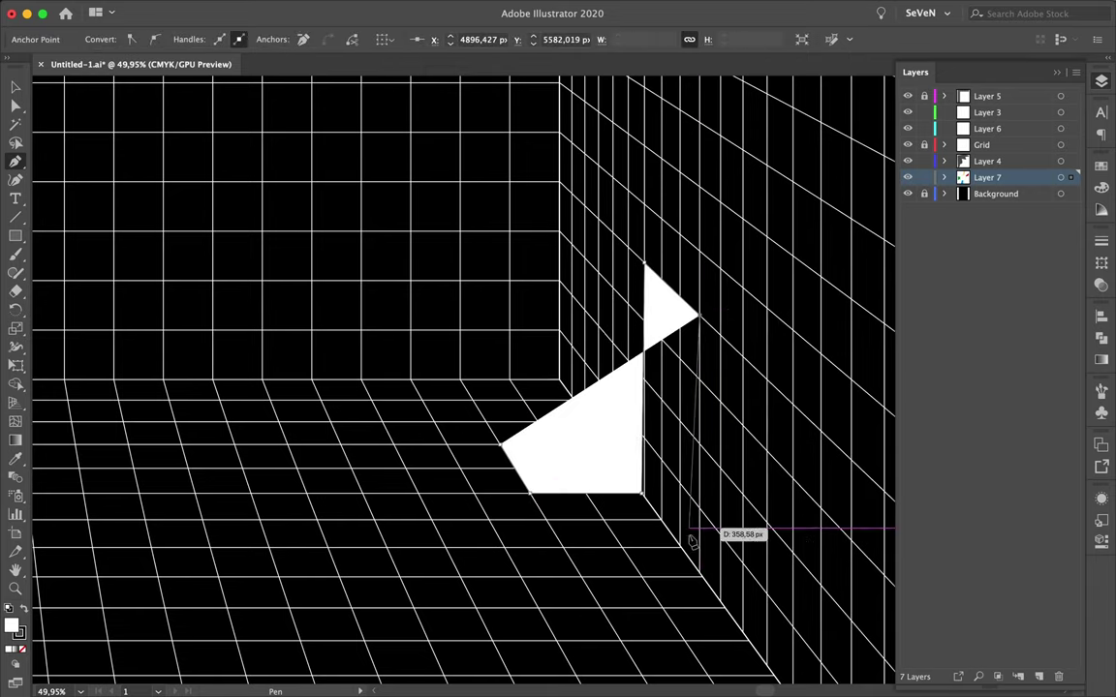
left_click(702, 573)
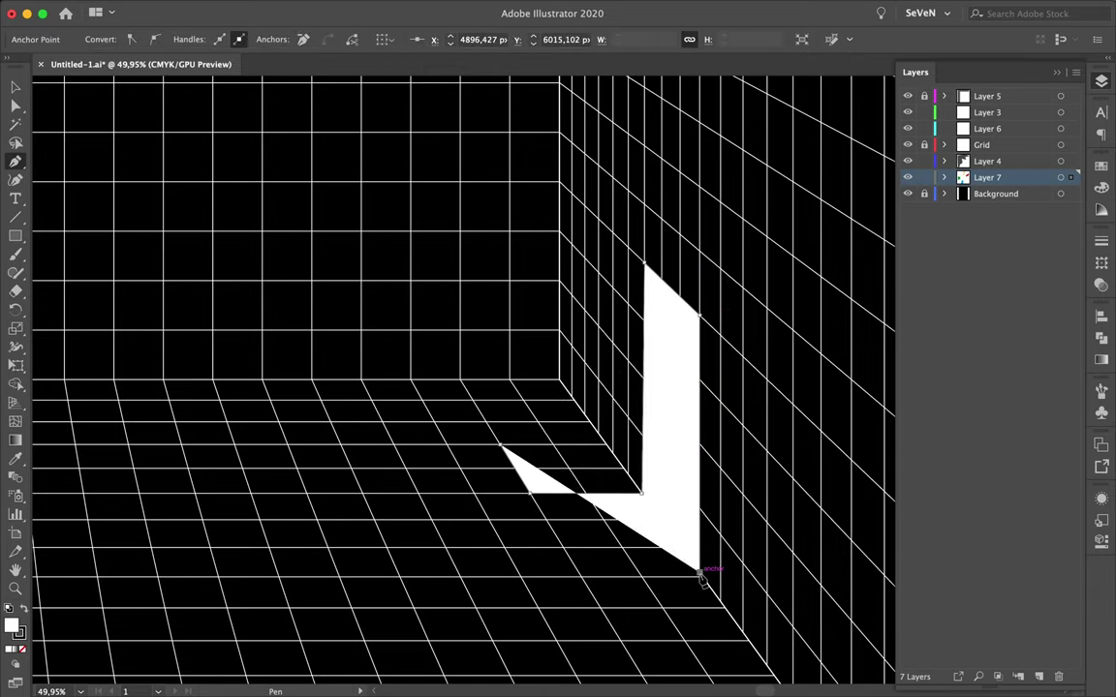
left_click(581, 573)
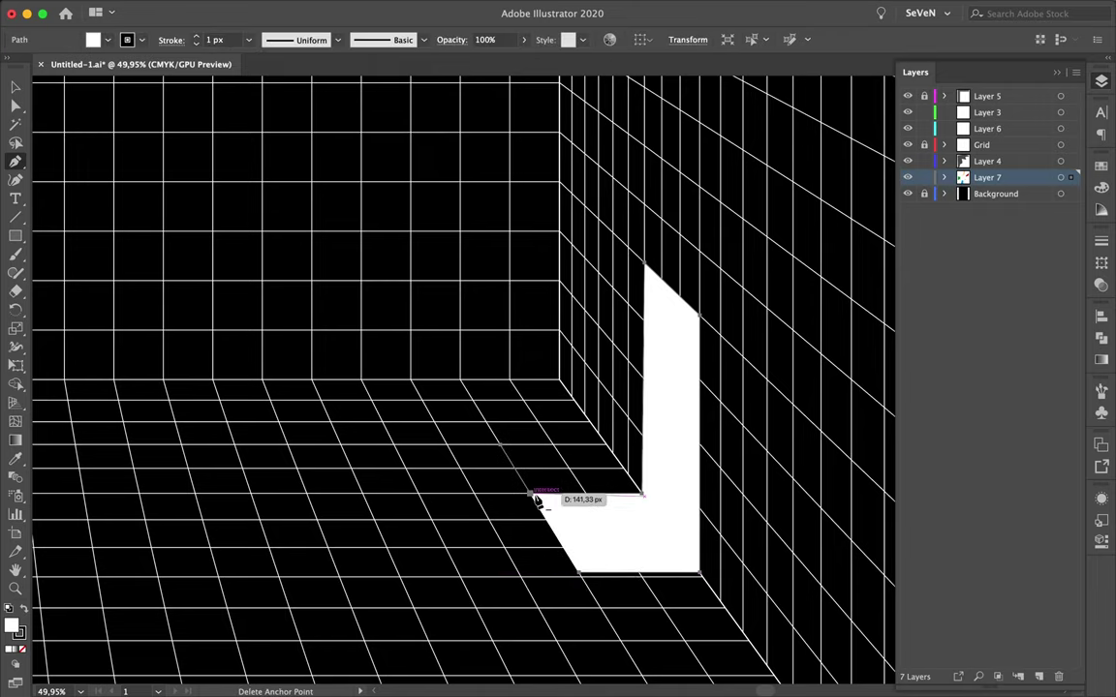
left_click(499, 446)
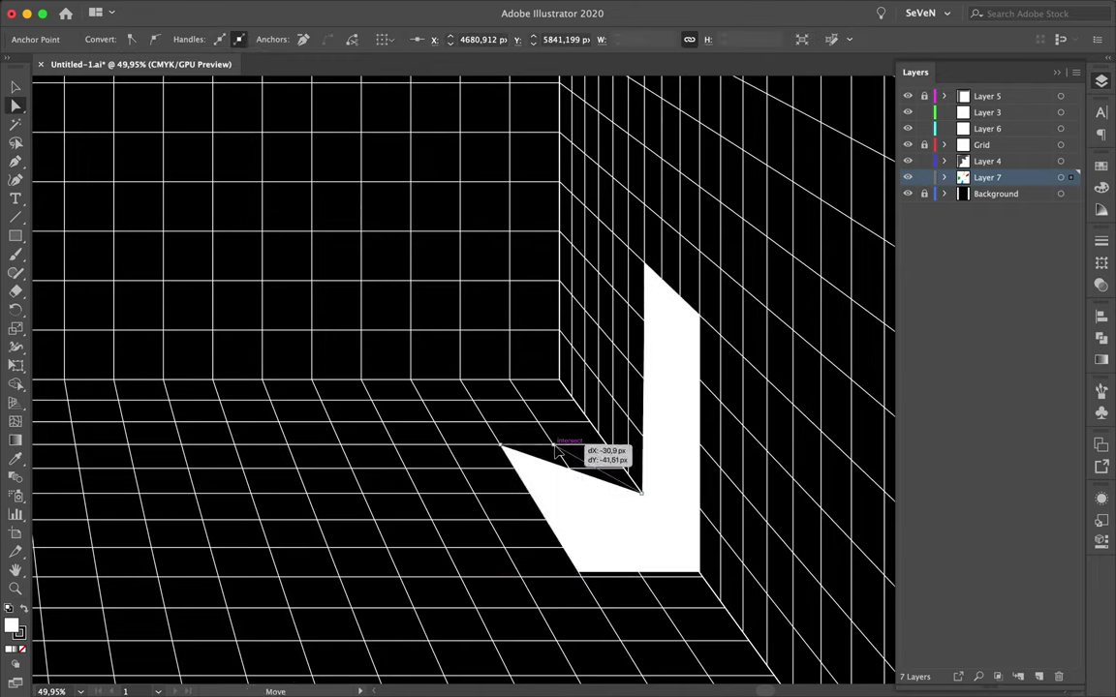
- Drag the inner corners to reshape the bent piece's inner edge
left_click_drag(611, 481, 589, 566)
scroll(587, 500, "up", 3)
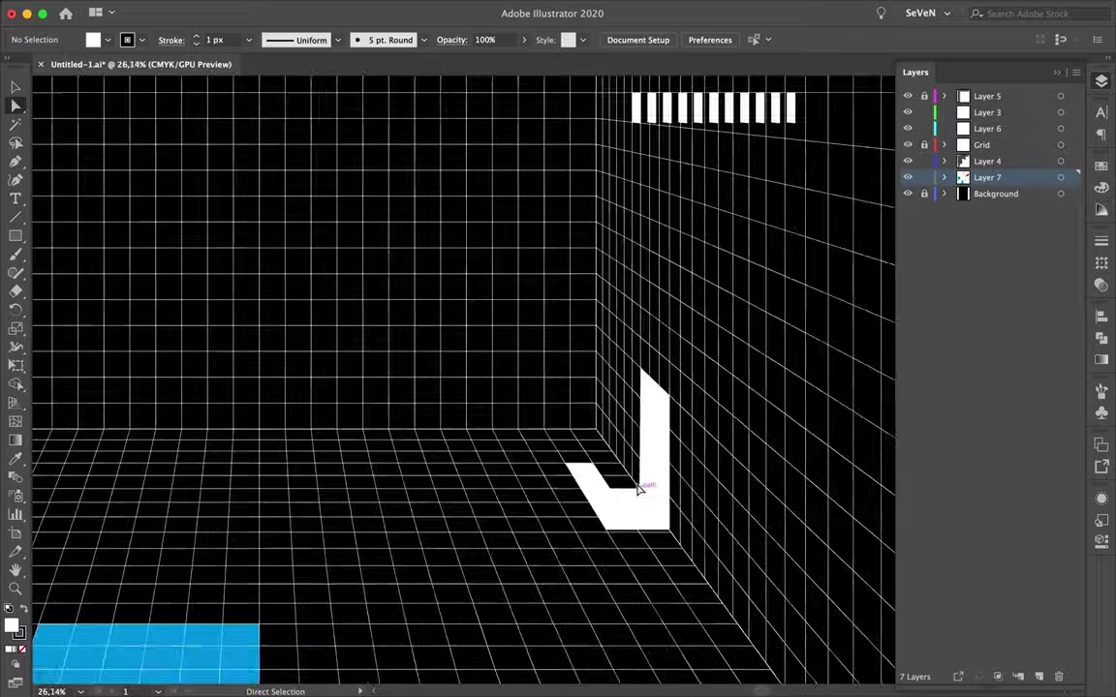
mouse_move(601, 499)
left_mouse_down()
mouse_move(623, 578)
mouse_move(628, 543)
left_mouse_up()
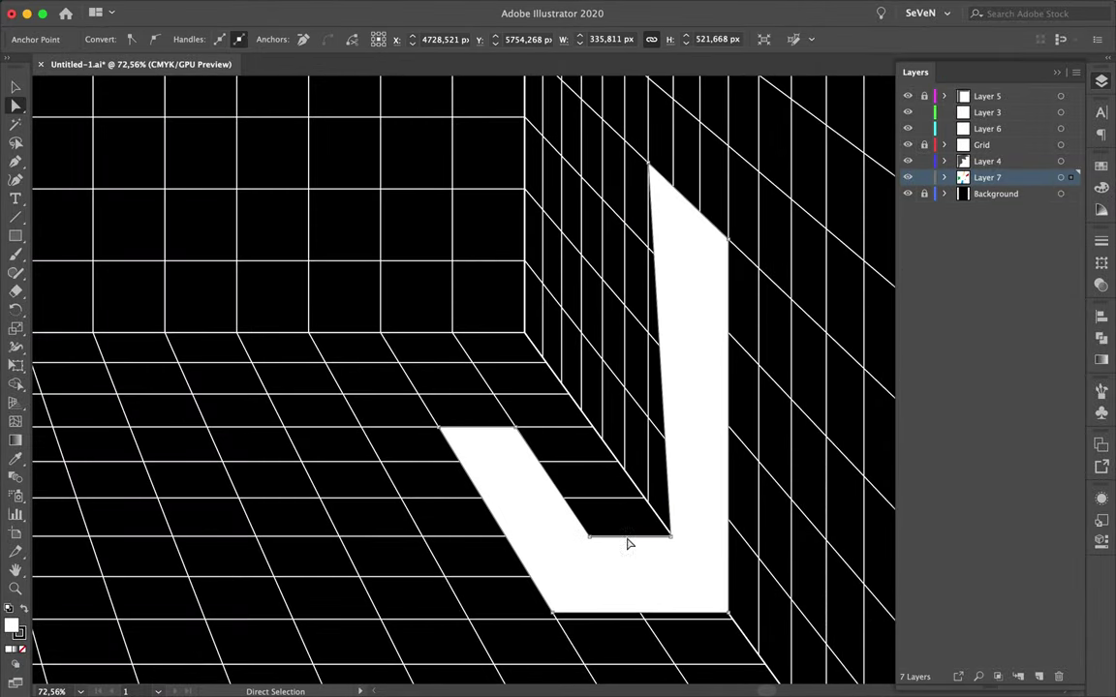
left_click_drag(652, 169, 668, 173)
scroll(620, 548, "down", 10)
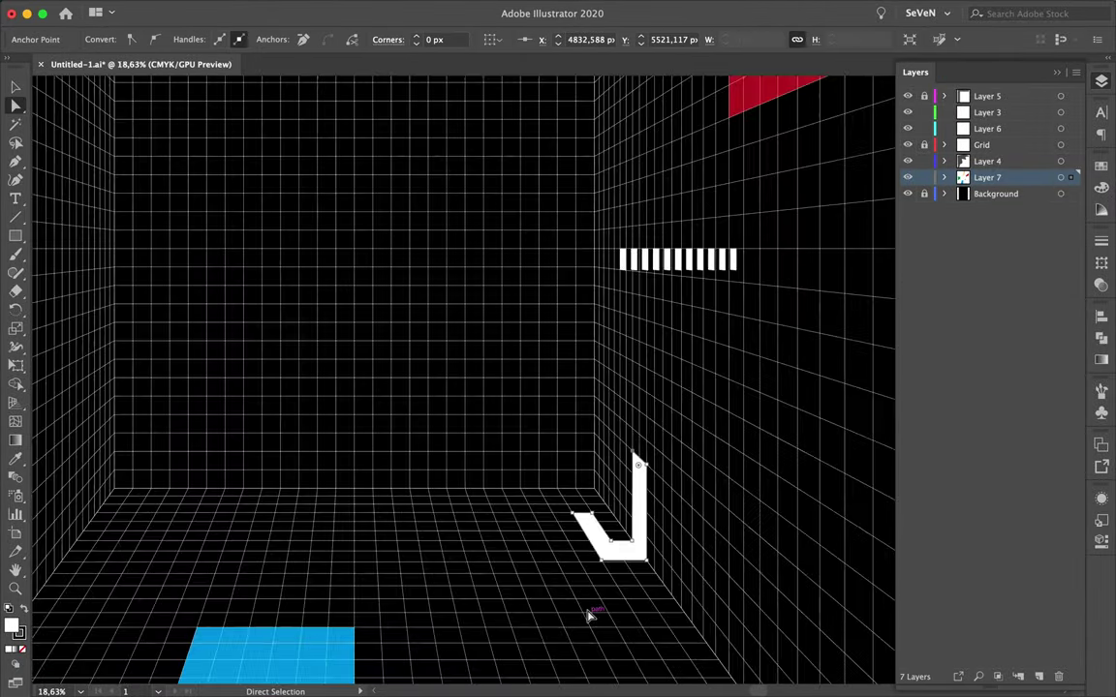
- Eyedropper the floor panel's blue onto the bent shape
key("i")
left_click(453, 613)
scroll(664, 548, "up", 6)
scroll(665, 542, "down", 5)
scroll(611, 531, "up", 1)
key("v")
scroll(611, 532, "down", 5)
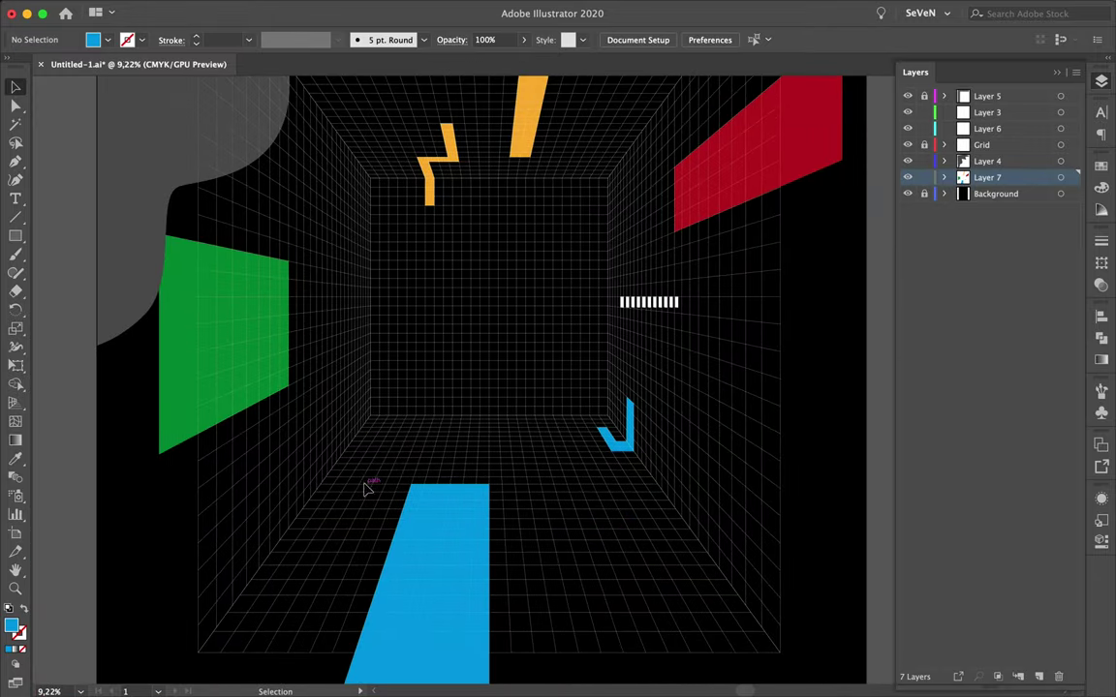
- Draw a closed six-corner zigzag across the left wall and back wall grid
scroll(366, 489, "up", 5)
scroll(300, 259, "down", 3)
scroll(300, 259, "up", 3)
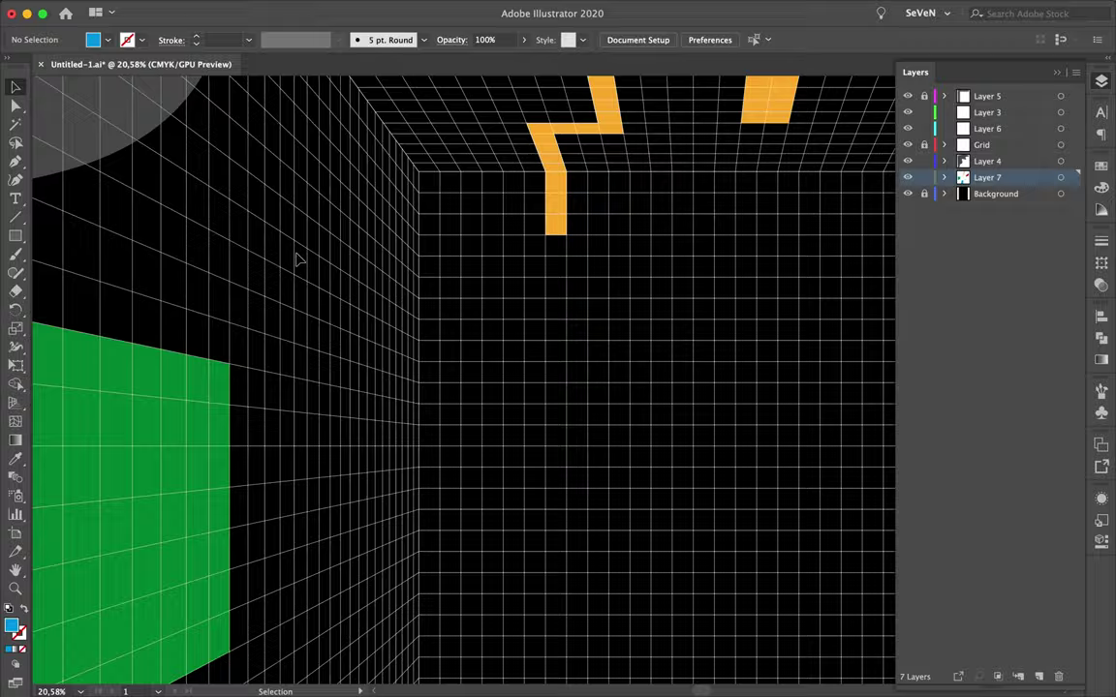
scroll(300, 259, "up", 4)
scroll(300, 257, "down", 4)
key("p")
scroll(295, 334, "up", 4)
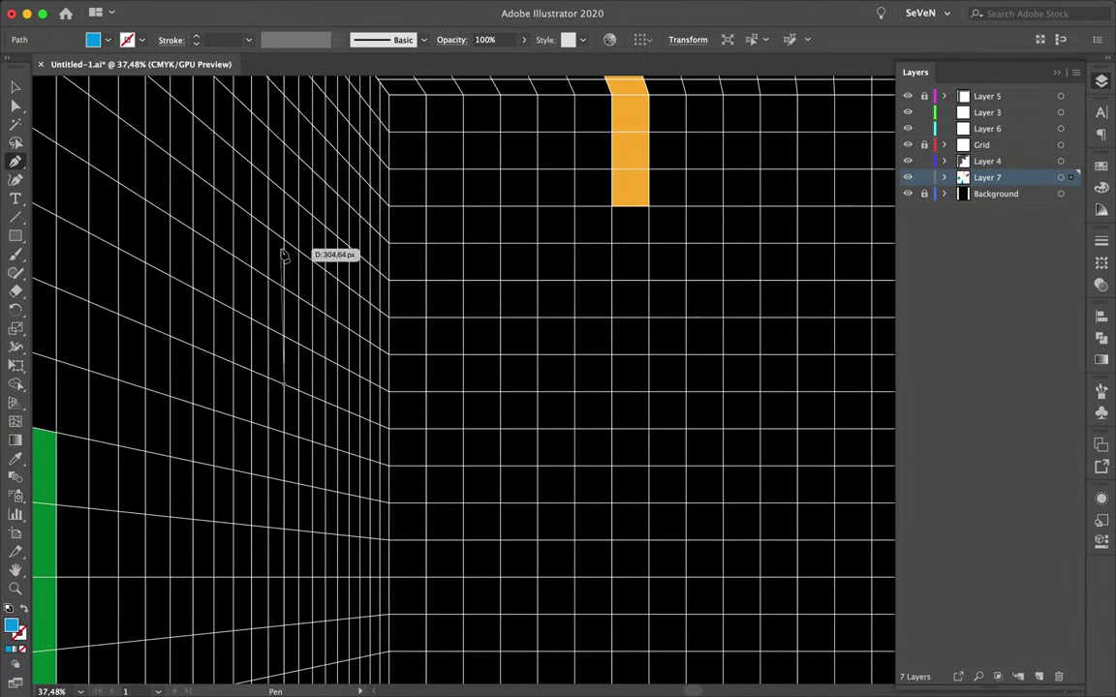
left_click(283, 238)
left_click(391, 316)
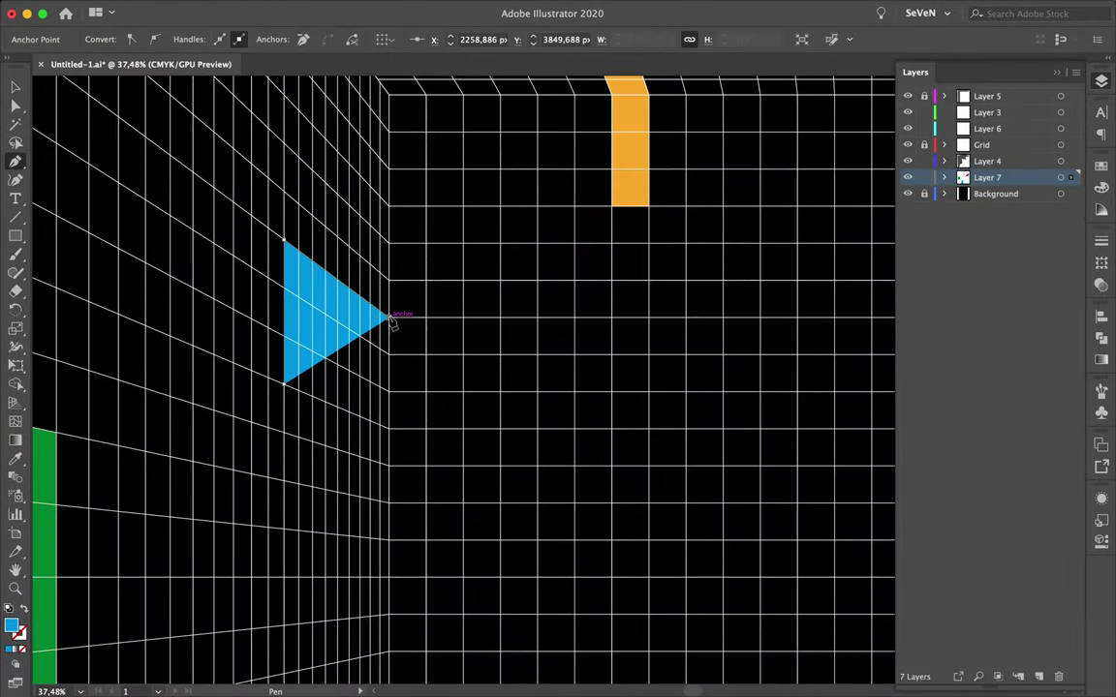
left_click(463, 316)
left_click(463, 242)
left_click(501, 356)
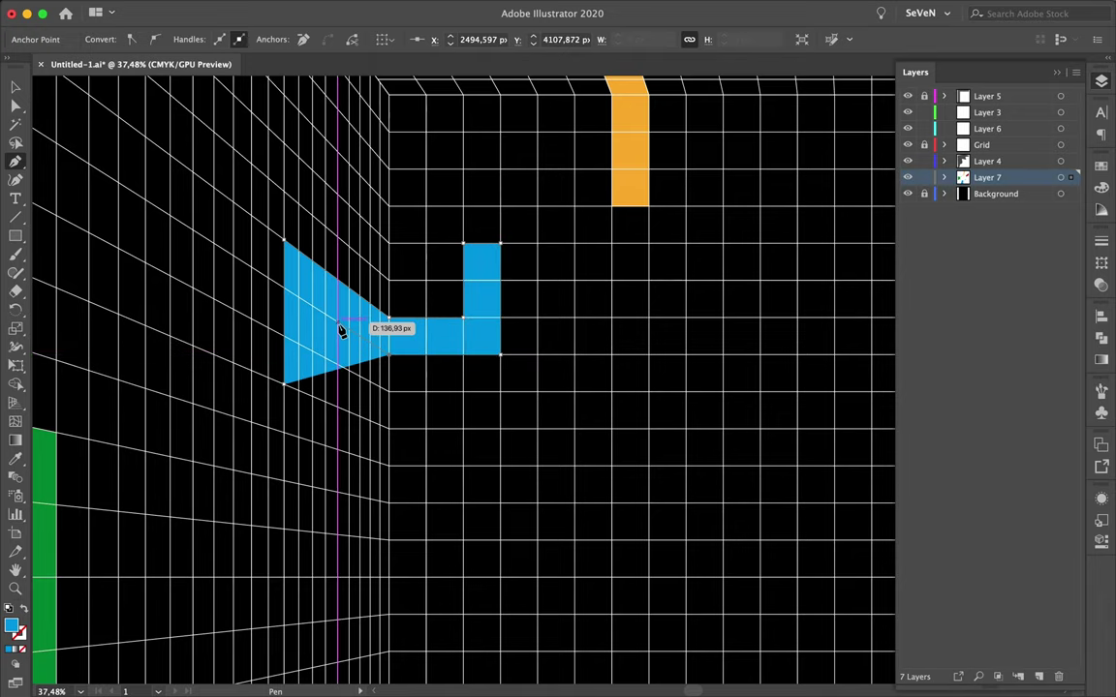
left_click(284, 387)
- Fill the zigzag with the left-wall panel's green and deselect everything
scroll(331, 386, "up", 2)
left_click(503, 219, "ctrl")
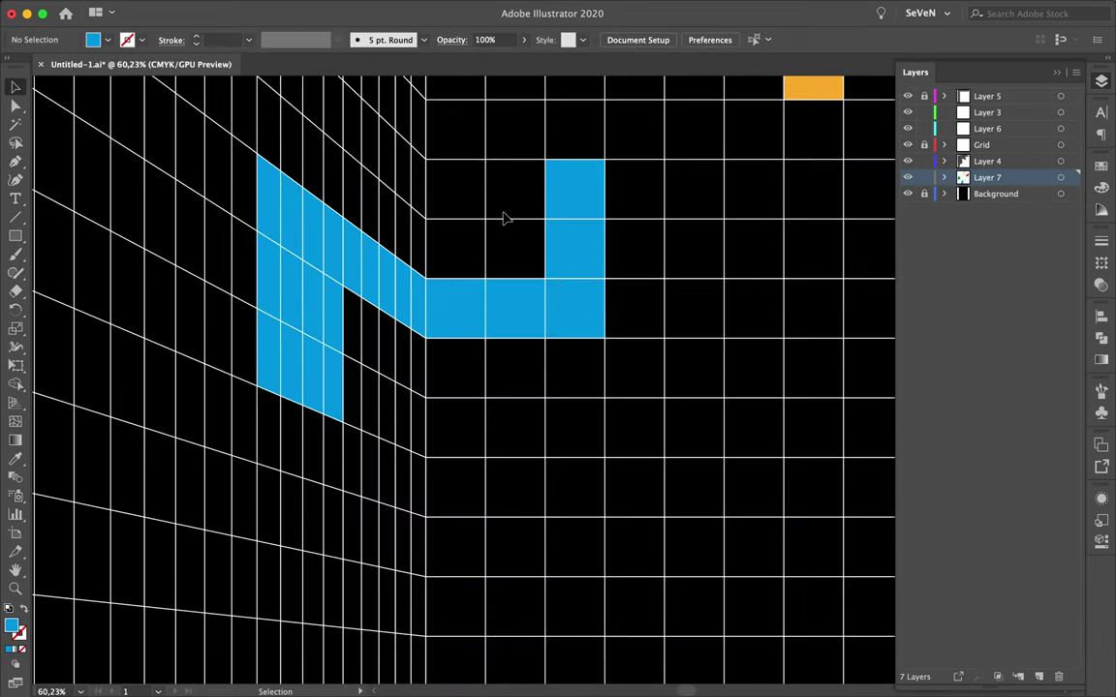
scroll(506, 208, "down", 8)
key("ctrl+shift+a")
key("p")
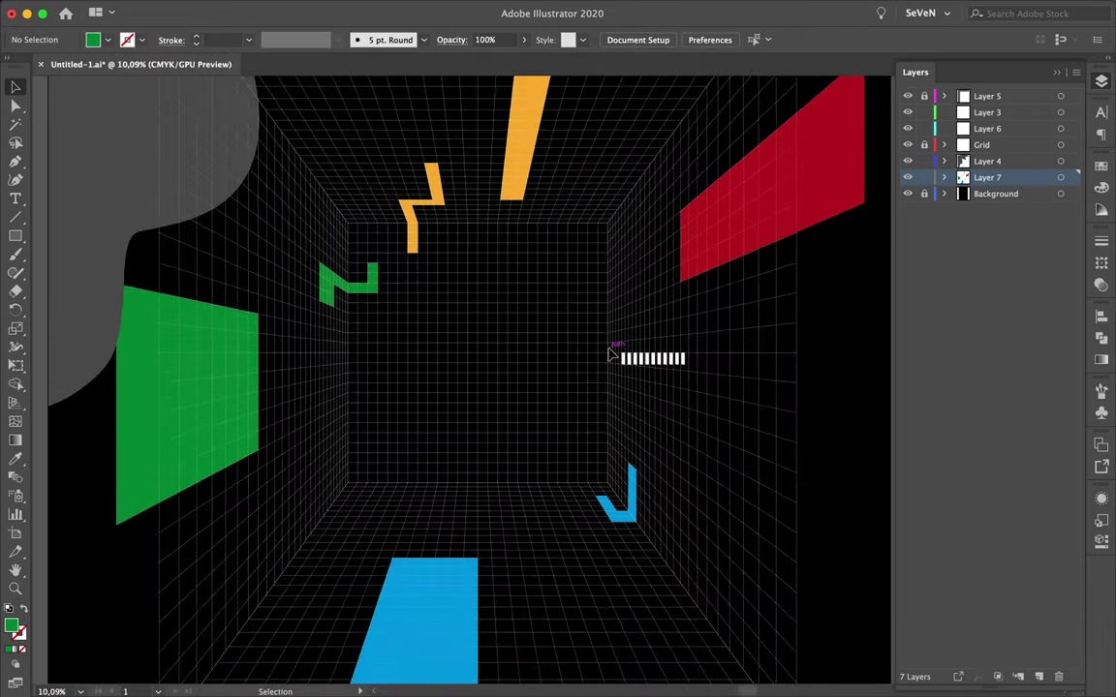
scroll(615, 350, "up", 5)
- Pen-draw a six-corner stepped shape across the right and back walls below the stripes
left_click(728, 412)
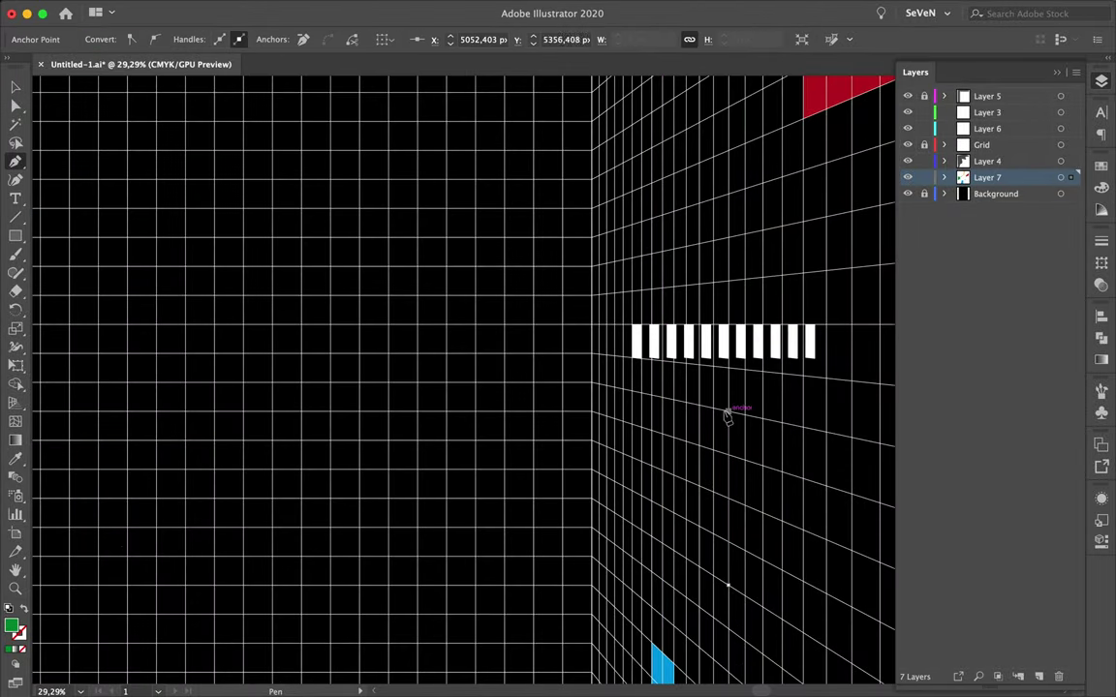
left_click(591, 383)
left_click(504, 382)
left_click(476, 354)
left_click(475, 412)
left_click(563, 412)
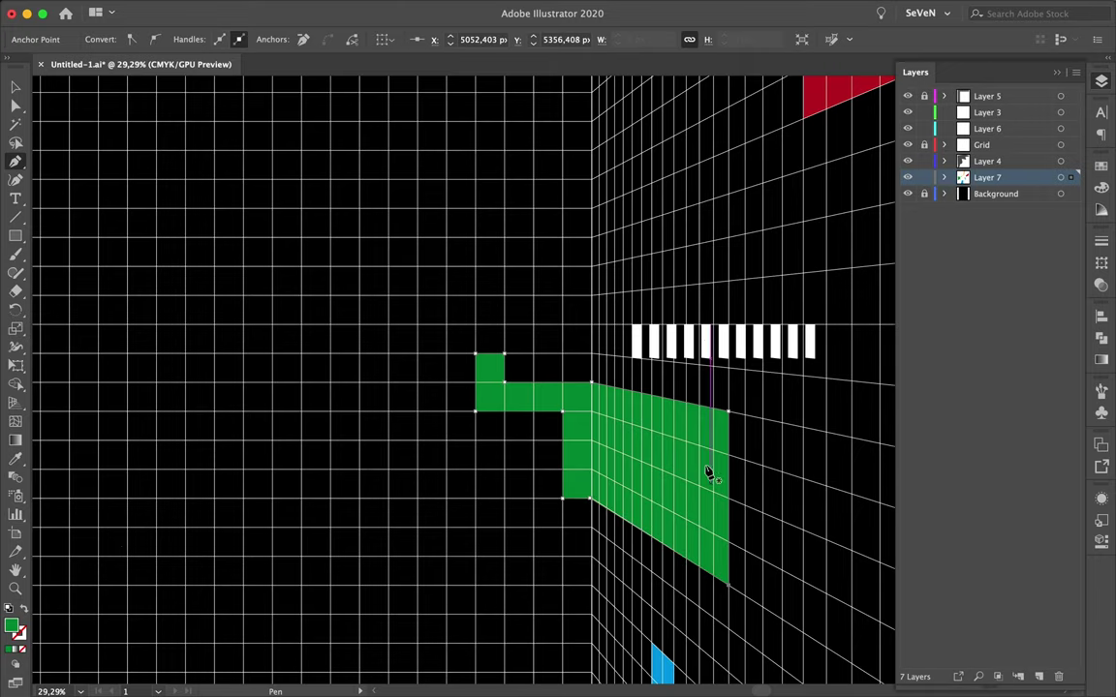
- Drag a corner of the red shape down so it tapers toward the right
key("v")
key("ctrl+0")
scroll(658, 377, "up", 5)
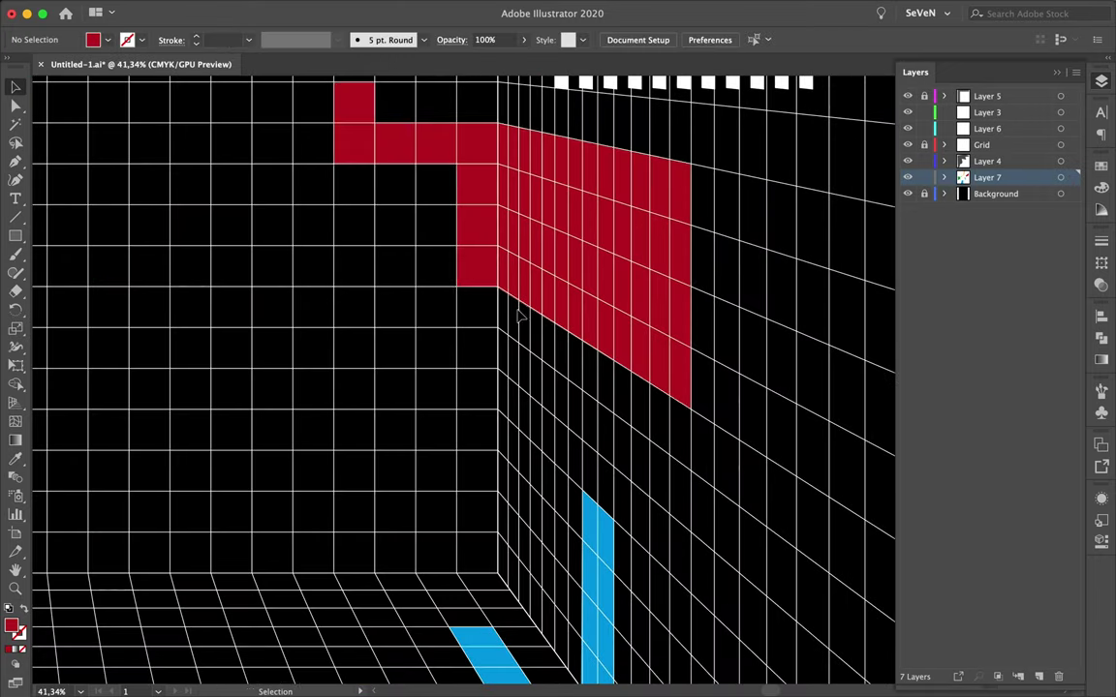
left_click_drag(497, 124, 498, 204)
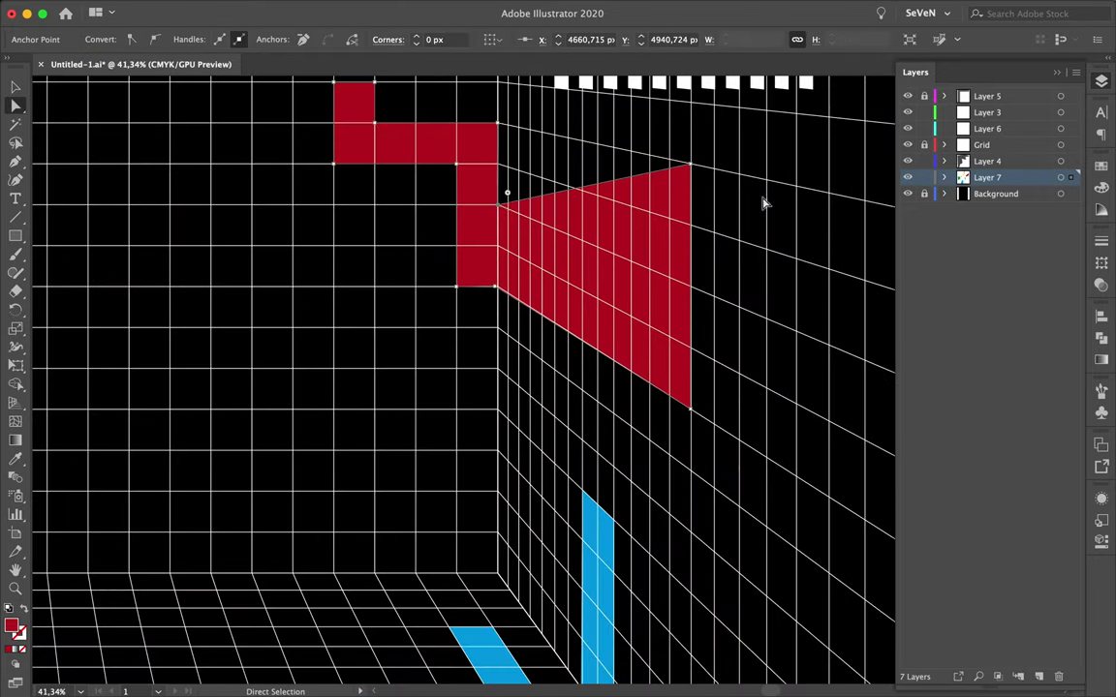
left_click_drag(694, 293, 694, 292)
scroll(694, 292, "down", 3)
scroll(398, 407, "down", 2)
left_click(513, 388)
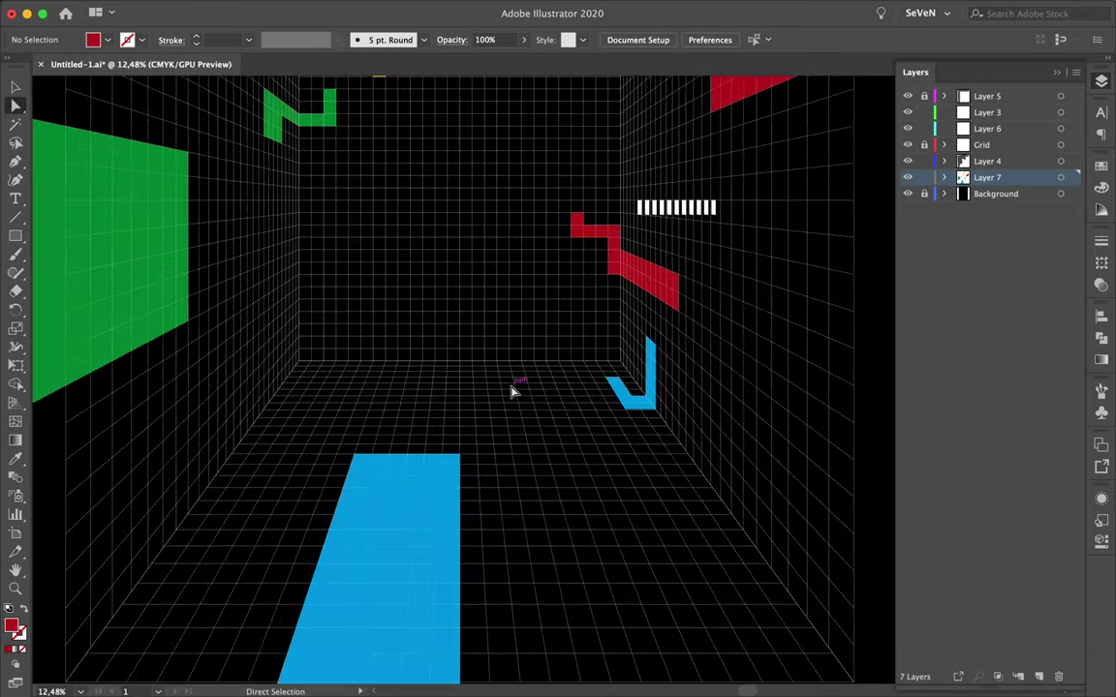
- Start a new Pen shape on the floor
key("p")
scroll(414, 389, "up", 3)
left_click(317, 379)
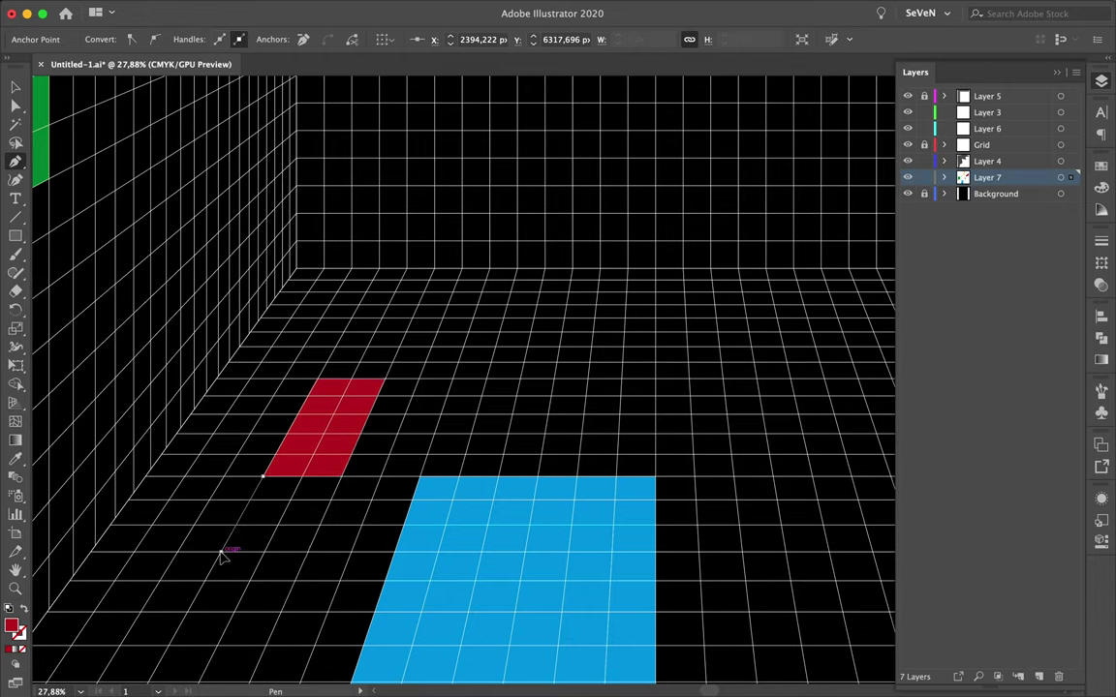
- Add two lower corners to the floor path and give it the blue fill
left_click(136, 558)
left_click(222, 552)
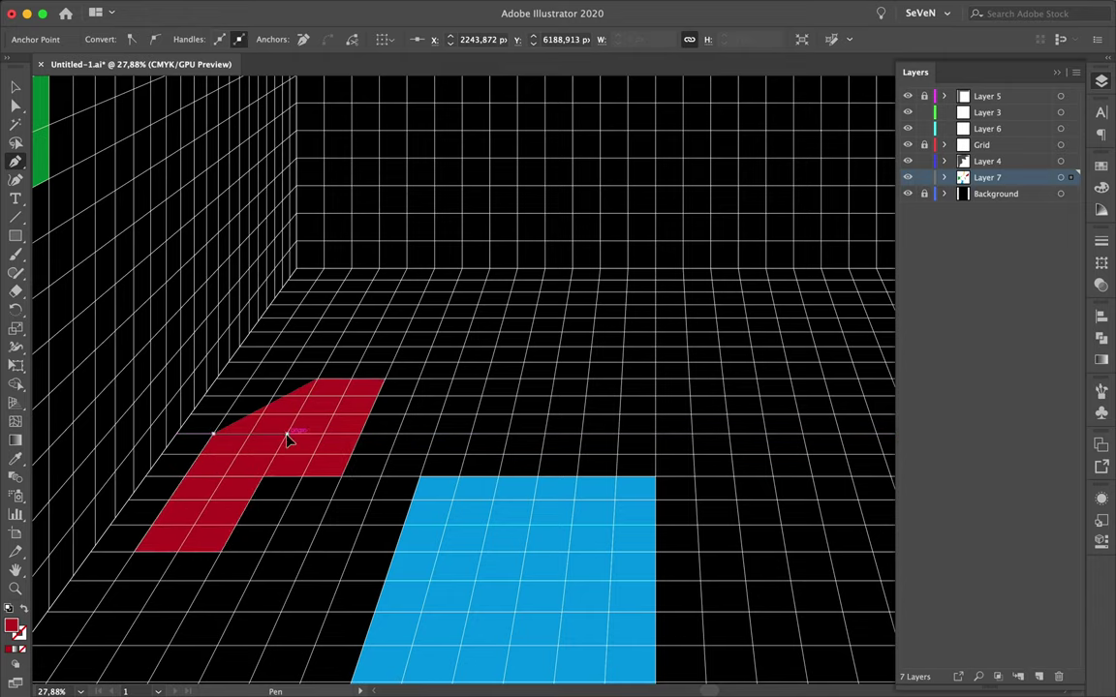
left_click(484, 573)
scroll(484, 572, "down", 3)
scroll(475, 420, "up", 5)
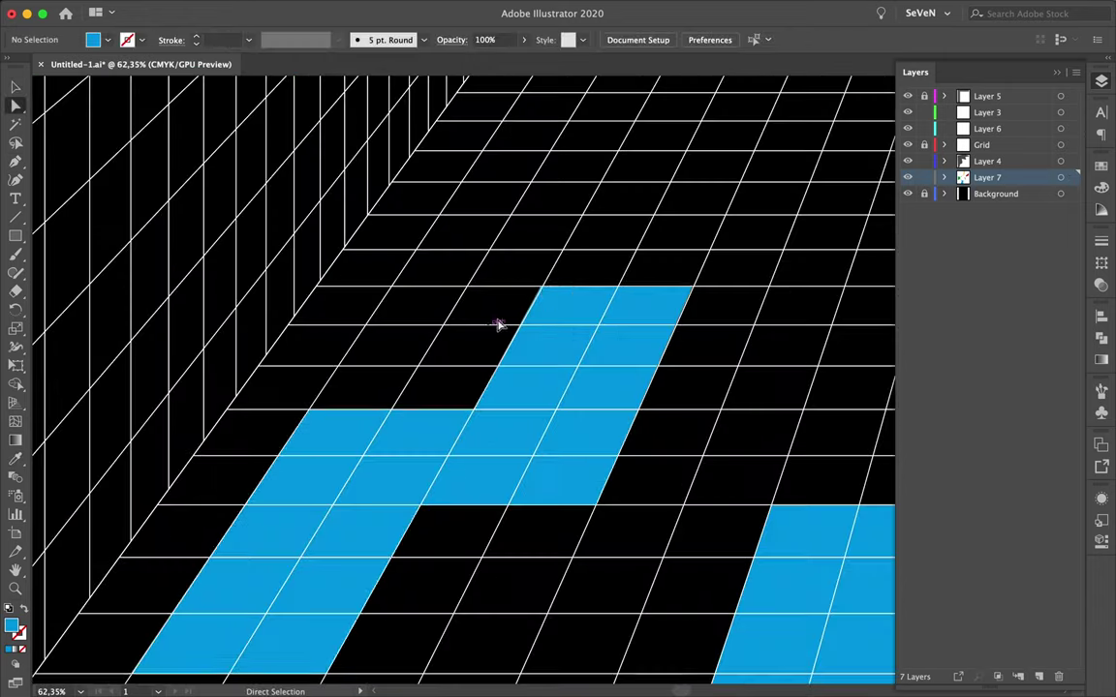
- Move two corners so the blue shape's edges meet the floor grid lines
left_click_drag(620, 293, 620, 293)
left_click_drag(506, 409, 532, 419)
left_click(672, 399)
scroll(672, 398, "down", 3)
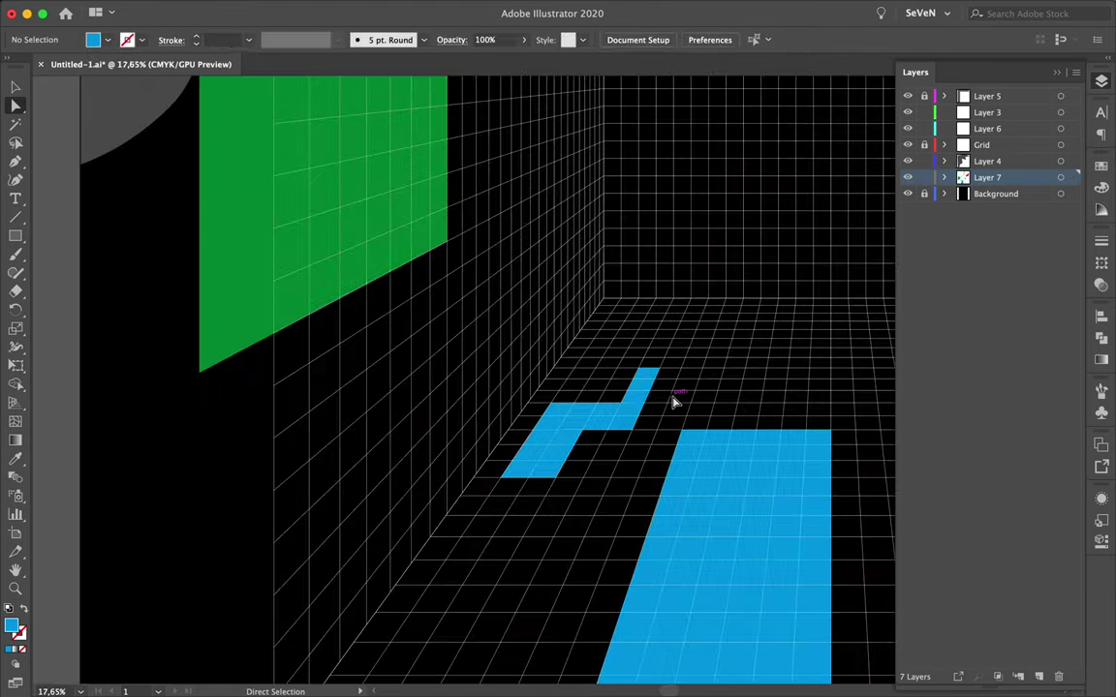
scroll(677, 393, "down", 2)
scroll(730, 311, "up", 2)
scroll(733, 360, "up", 2)
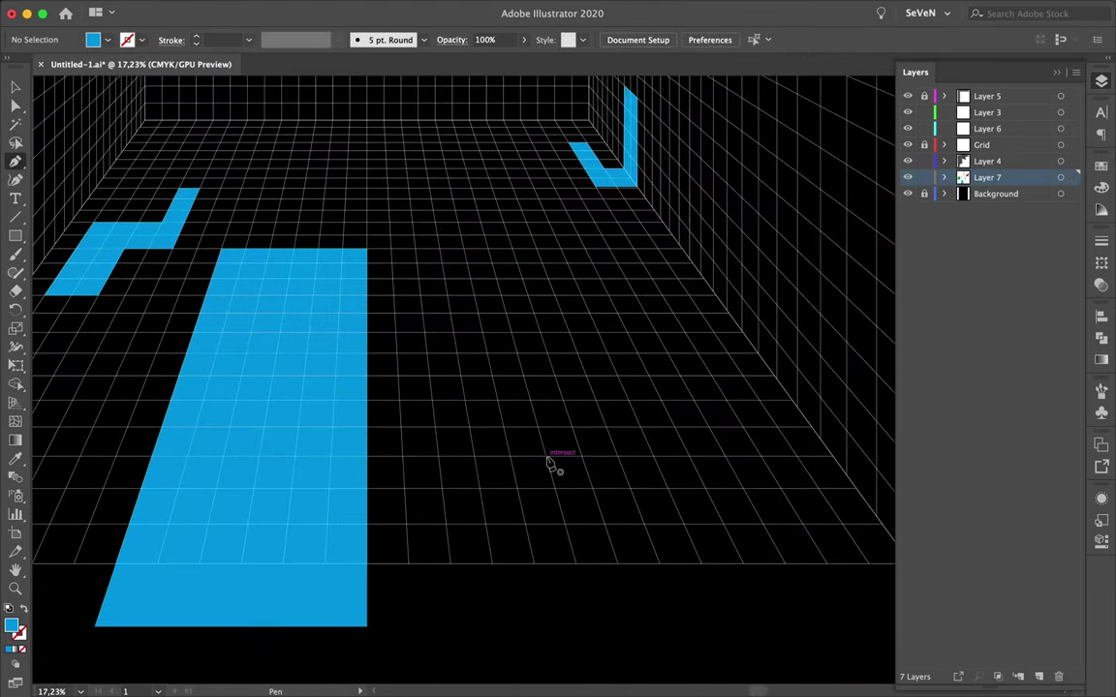
- Draw a three-corner shape on the right of the floor and fill it white
scroll(547, 463, "up", 1)
left_click(545, 456)
left_click(571, 551)
left_click(682, 551)
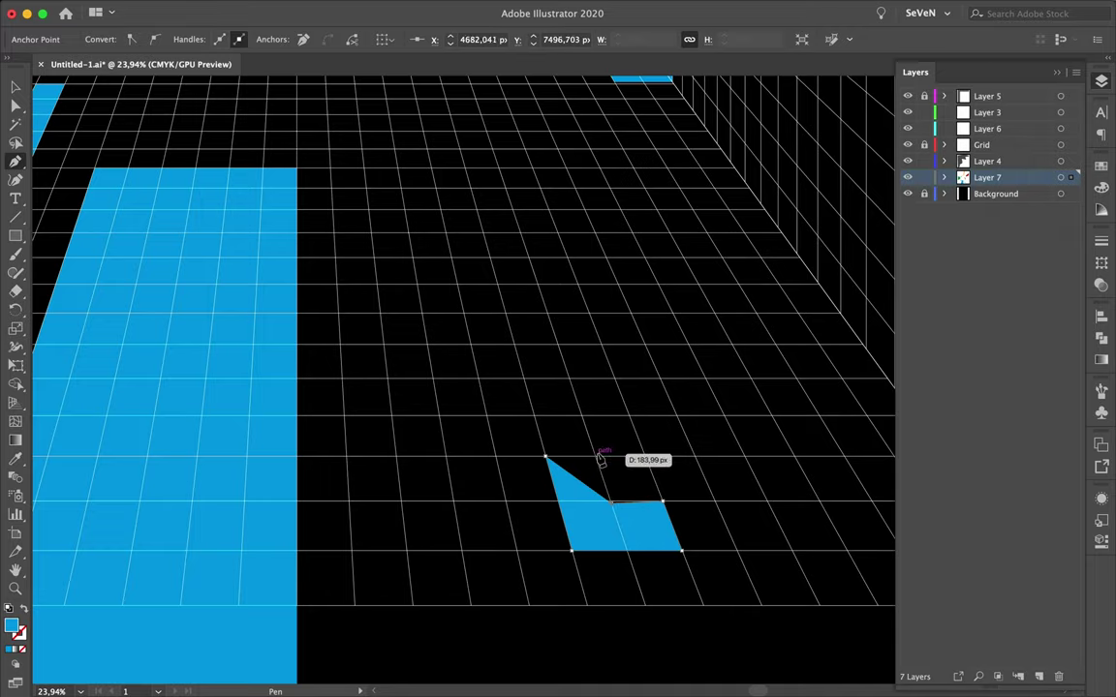
scroll(639, 407, "down", 2)
key("d")
scroll(600, 543, "up", 1)
key("v")
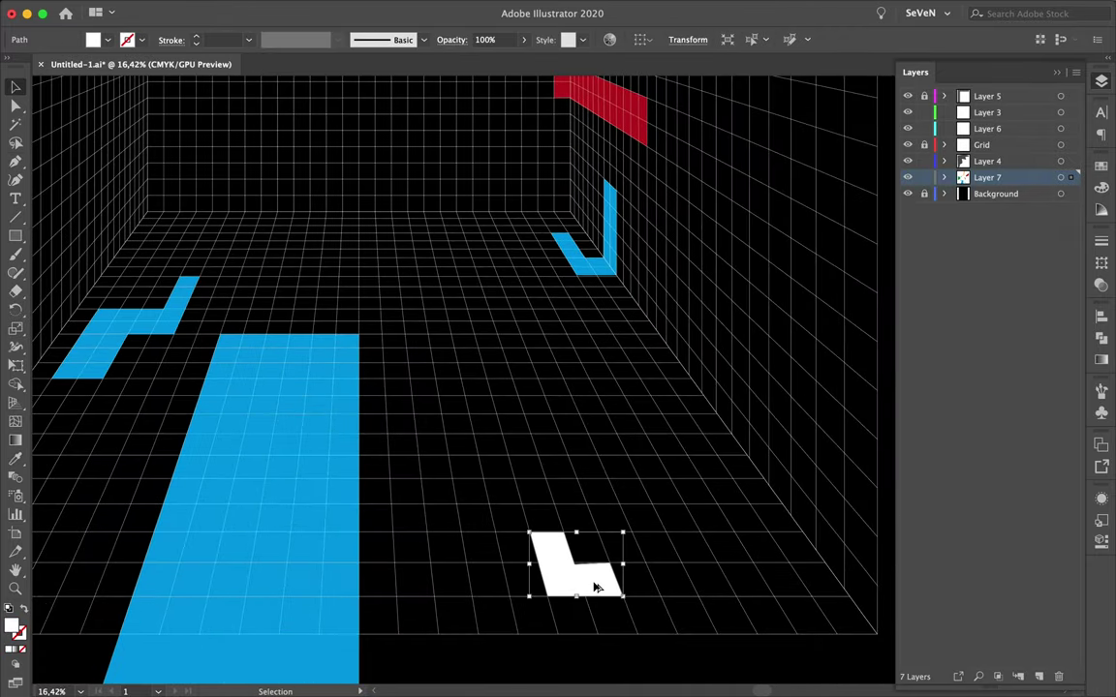
scroll(581, 552, "up", 3)
key("a")
- Deepen the white shape's notch by dragging an anchor down
left_click_drag(543, 541, 520, 655)
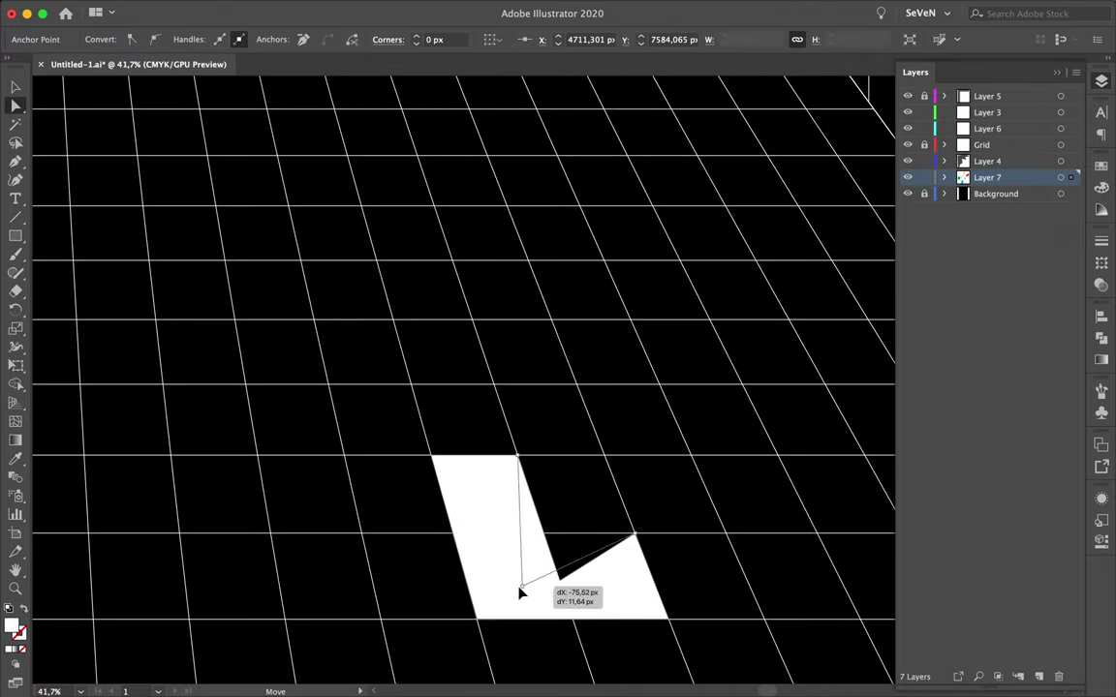
scroll(548, 533, "down", 2)
scroll(557, 581, "down", 1)
key("v")
left_click(566, 510)
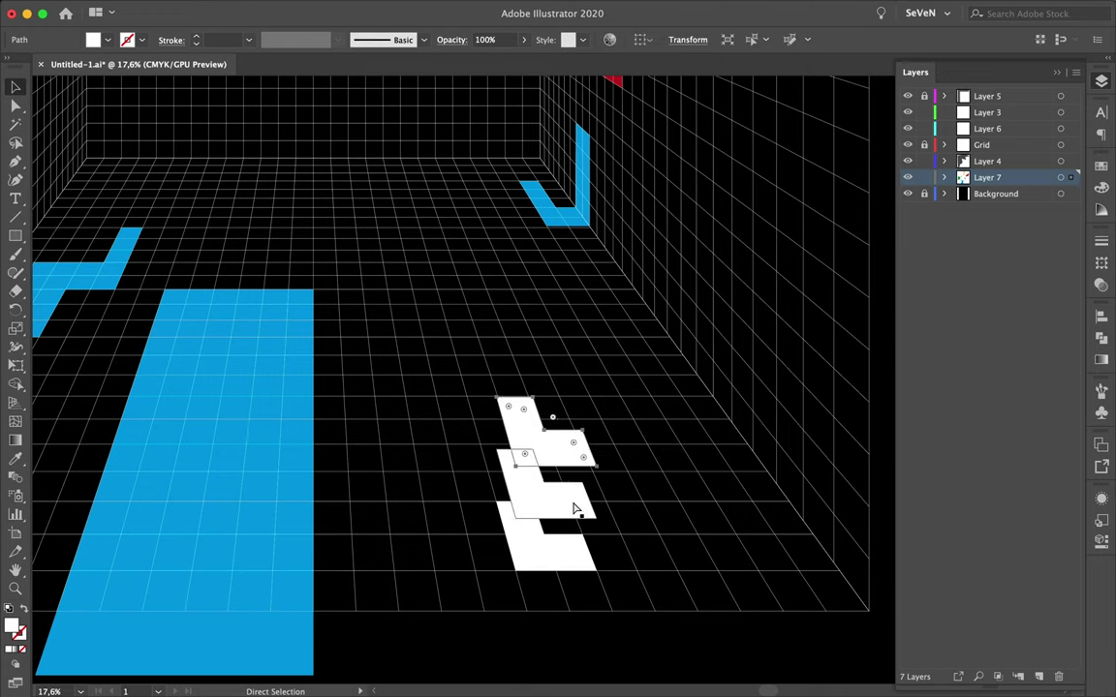
- Move the stacked white shapes lower on the floor near the right wall
scroll(574, 508, "down", 2)
key("v")
left_click_drag(585, 554, 585, 556)
left_click(766, 557)
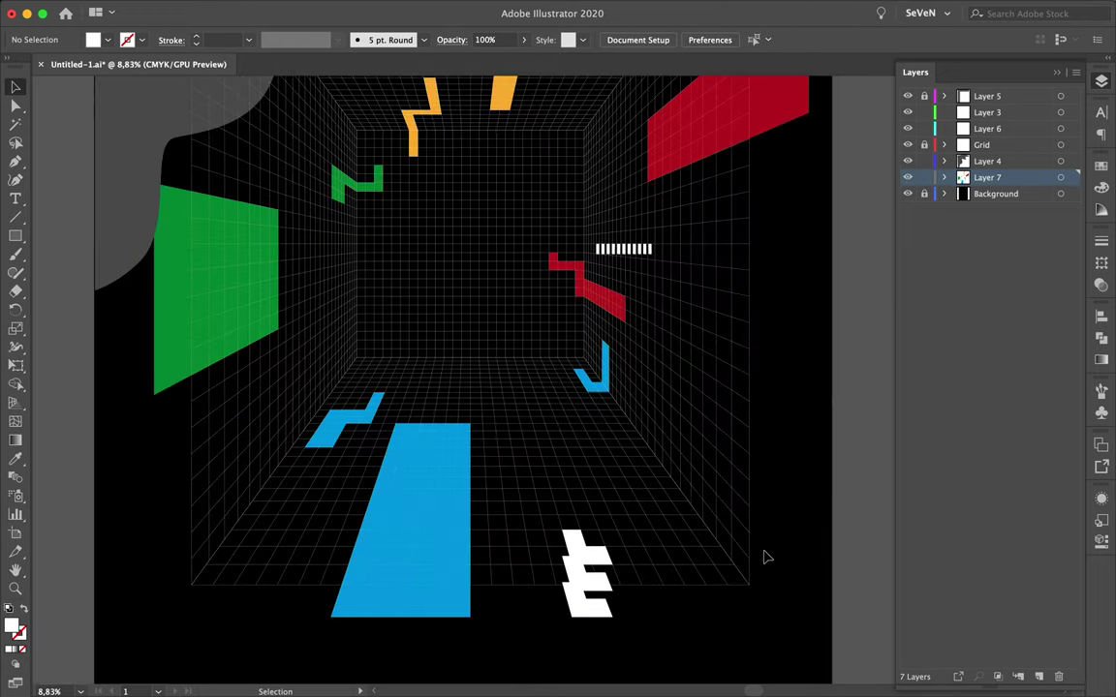
scroll(581, 436, "down", 1)
scroll(468, 339, "up", 2)
scroll(469, 341, "up", 1)
- Draw a white bar on the left wall and repeat-duplicate it into a row of bars
key("p")
scroll(468, 341, "up", 1)
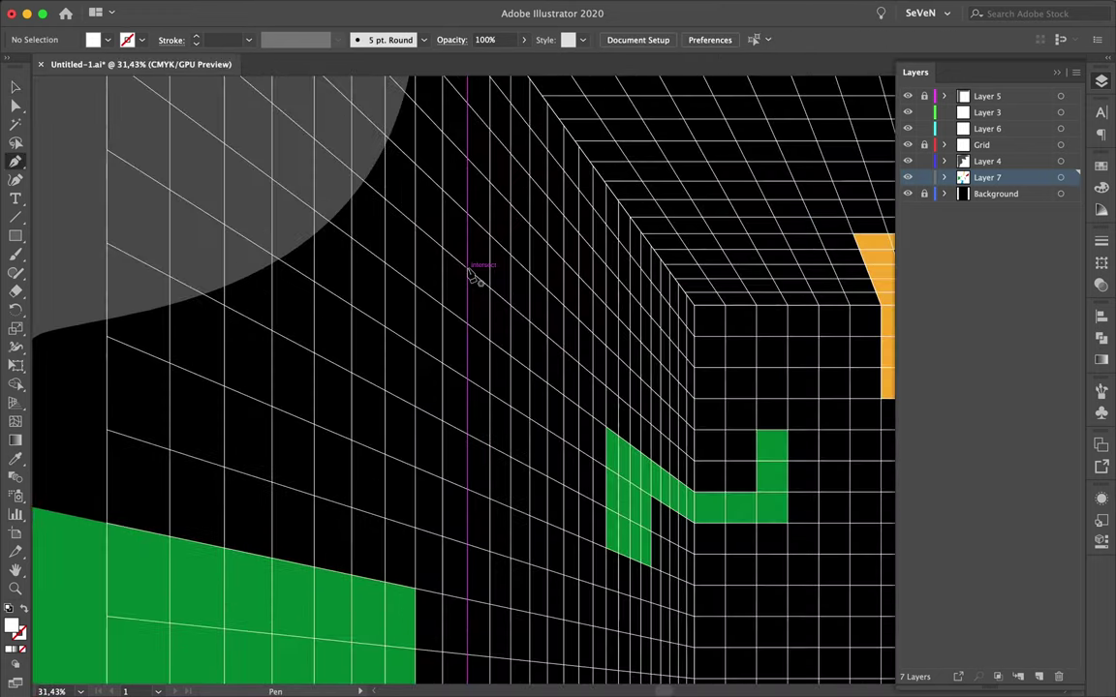
left_click(467, 271)
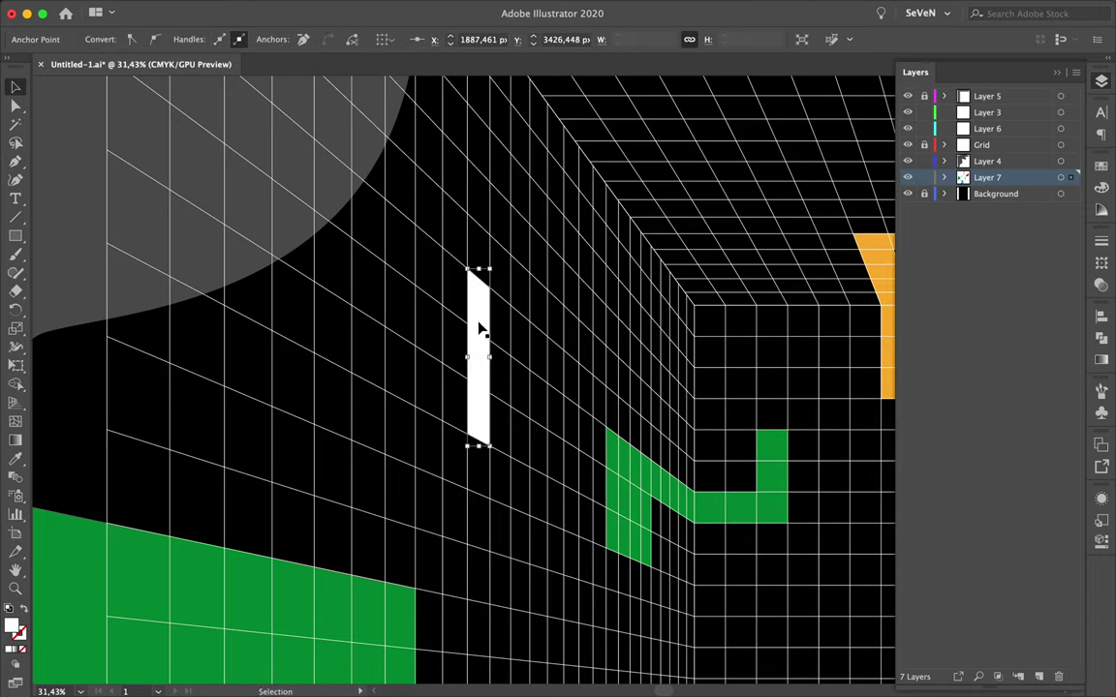
left_click_drag(479, 329, 451, 326)
key("ctrl+d")
key("ctrl+d")
scroll(450, 326, "down", 1)
scroll(581, 339, "down", 2)
scroll(707, 228, "up", 2)
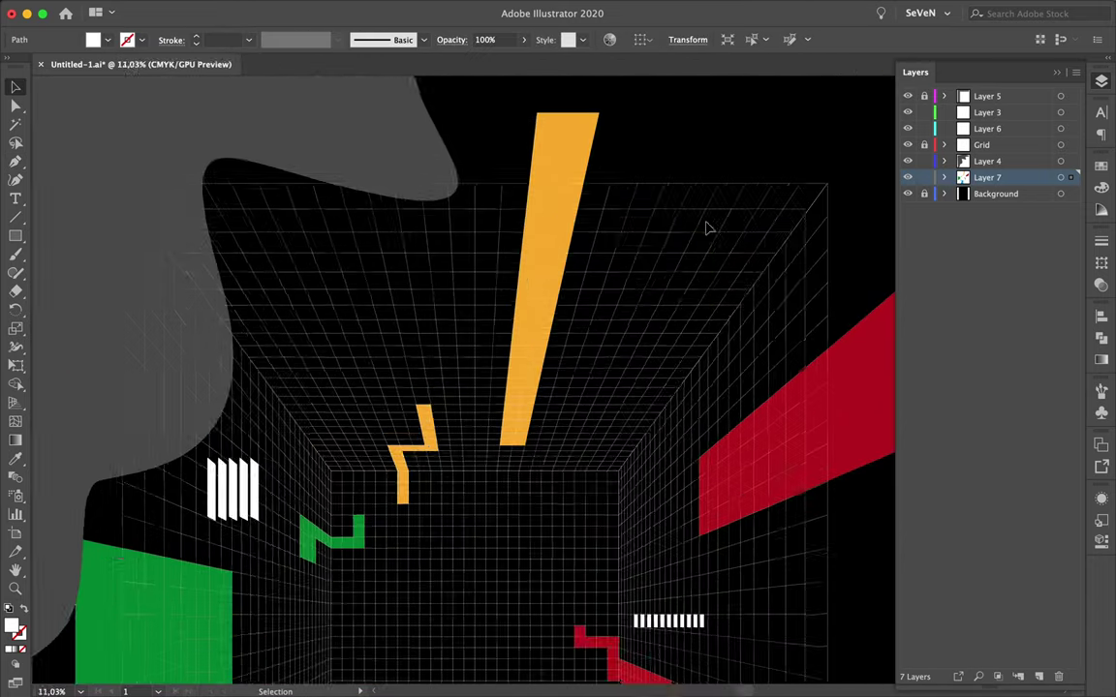
- Draw a white triangular ceiling shape, copy it upward, and send the copy to back
key("p")
scroll(705, 233, "up", 1)
scroll(619, 235, "up", 2)
left_click(621, 223)
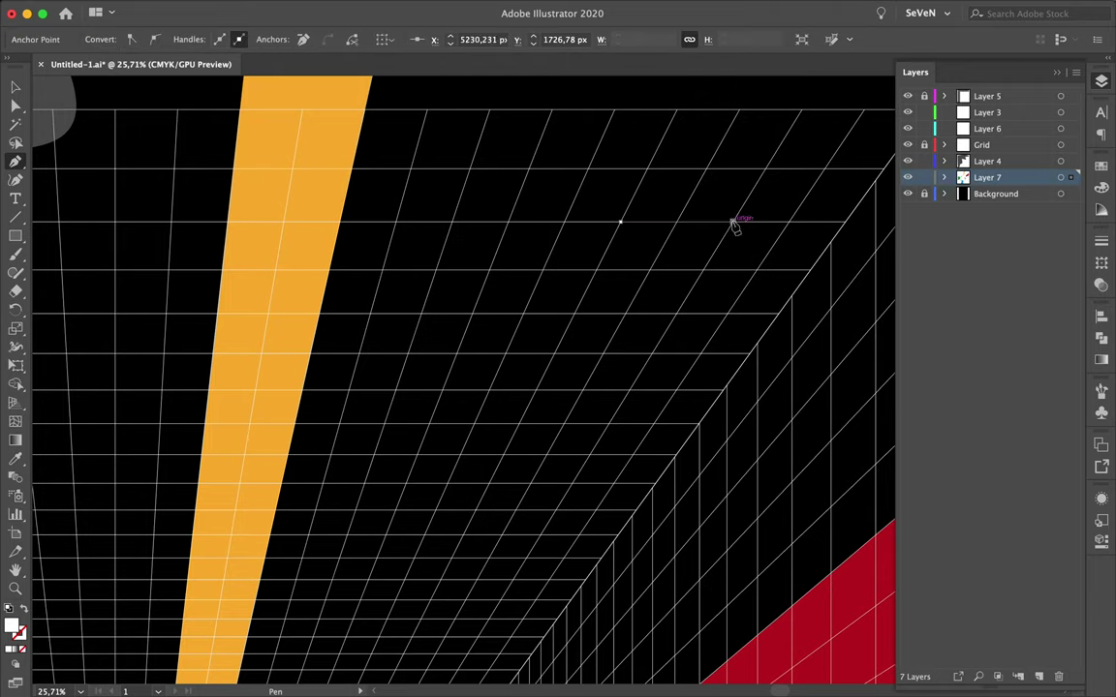
left_click(734, 223)
left_click(678, 310)
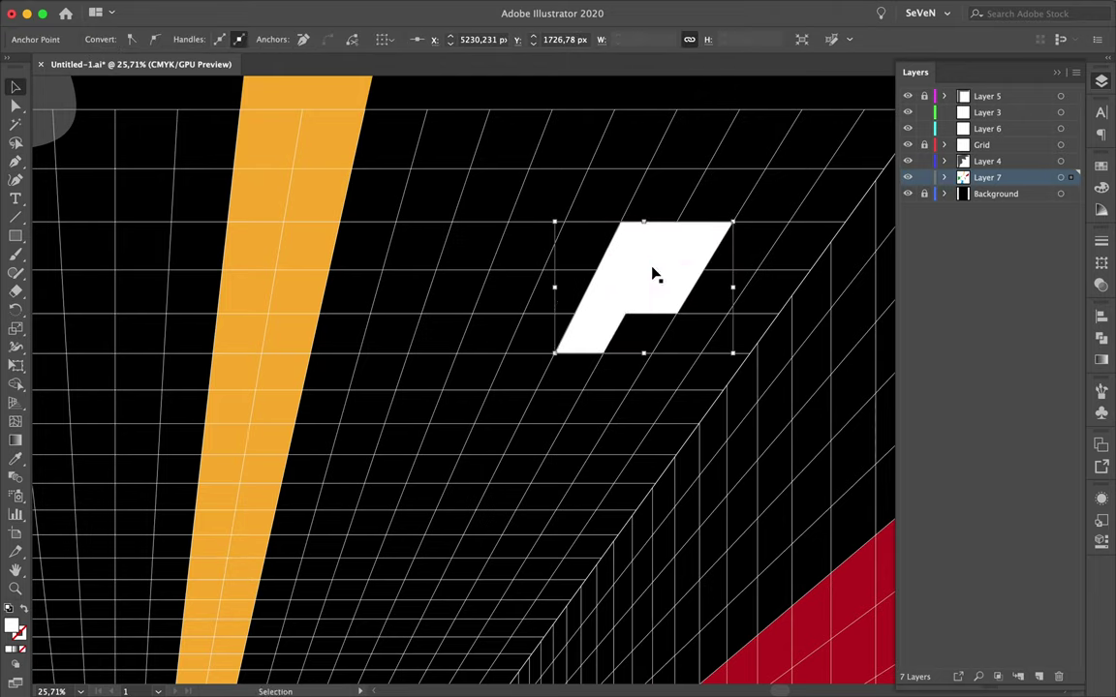
left_click_drag(654, 275, 654, 226)
right_click(655, 226)
left_click(852, 517)
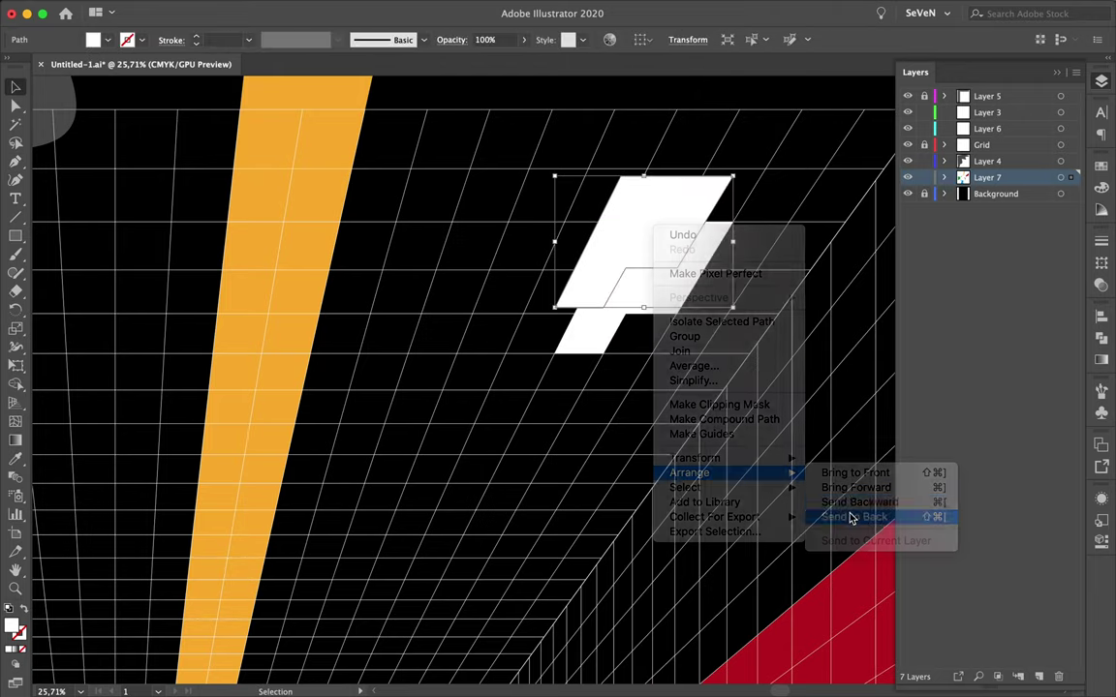
left_click(735, 274)
- Select the stacked white ceiling shapes through the right-click menu
scroll(726, 281, "down", 2)
right_click(723, 291)
right_click(729, 274)
left_click(710, 475)
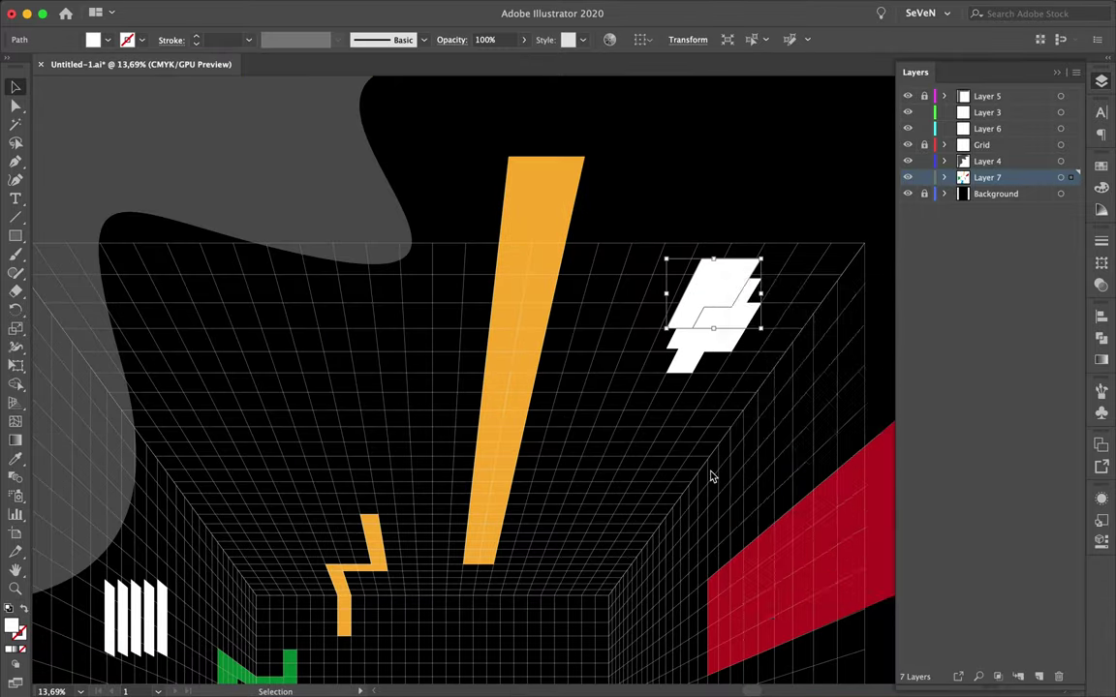
key("m")
scroll(712, 465, "down", 3)
scroll(472, 503, "up", 5)
scroll(506, 388, "up", 3)
- Draw a stepped strip from the back wall onto the floor and eyedrop the blue fill
scroll(501, 386, "up", 2)
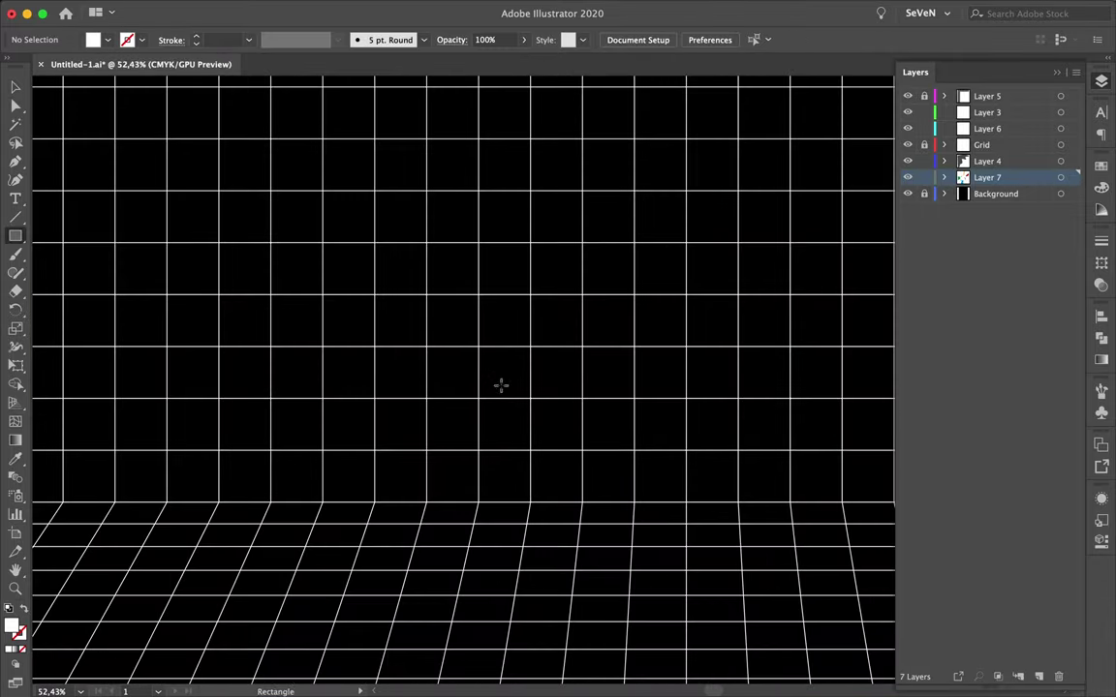
left_click(530, 346)
left_click(530, 503)
scroll(535, 510, "down", 1)
left_click(516, 564)
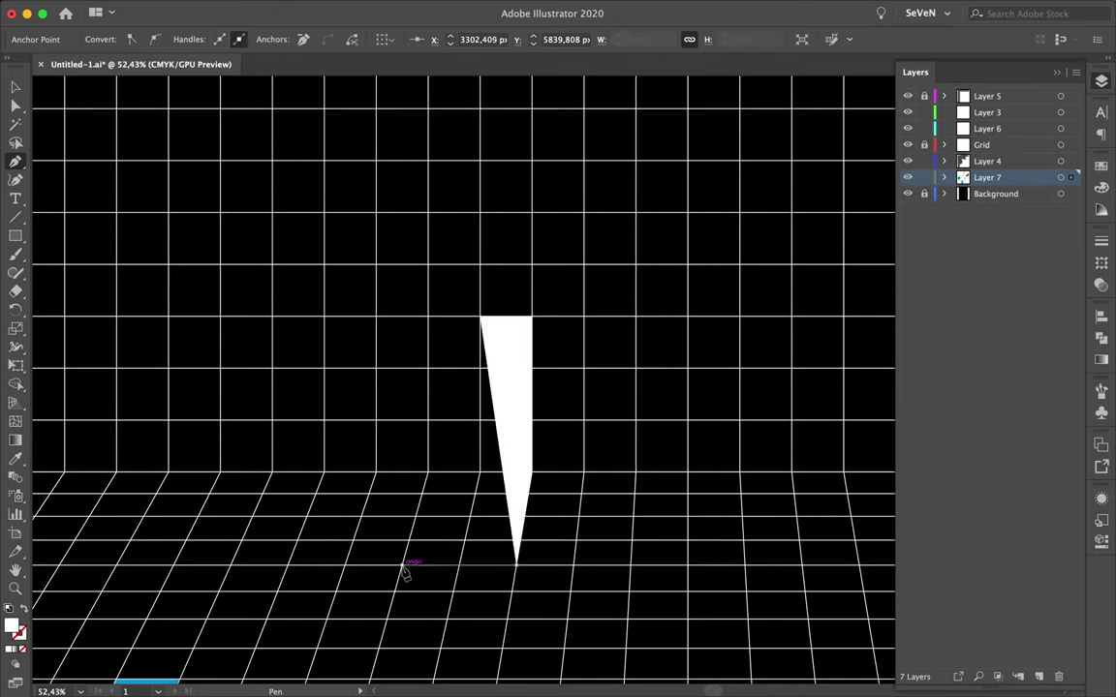
left_click(404, 563)
left_click(381, 655)
left_click(256, 651)
left_click(308, 516)
key("i")
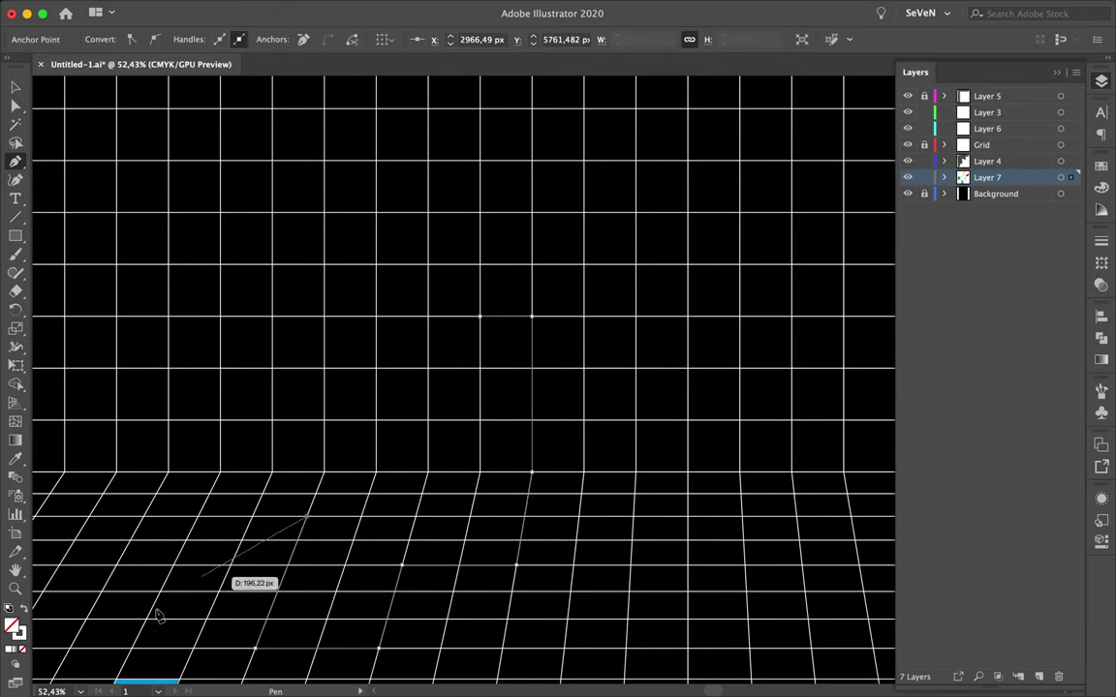
scroll(149, 611, "down", 1)
left_click(140, 651)
- Add a vertical-edge point to the blue strip and check it with Direct Selection
left_click(460, 464)
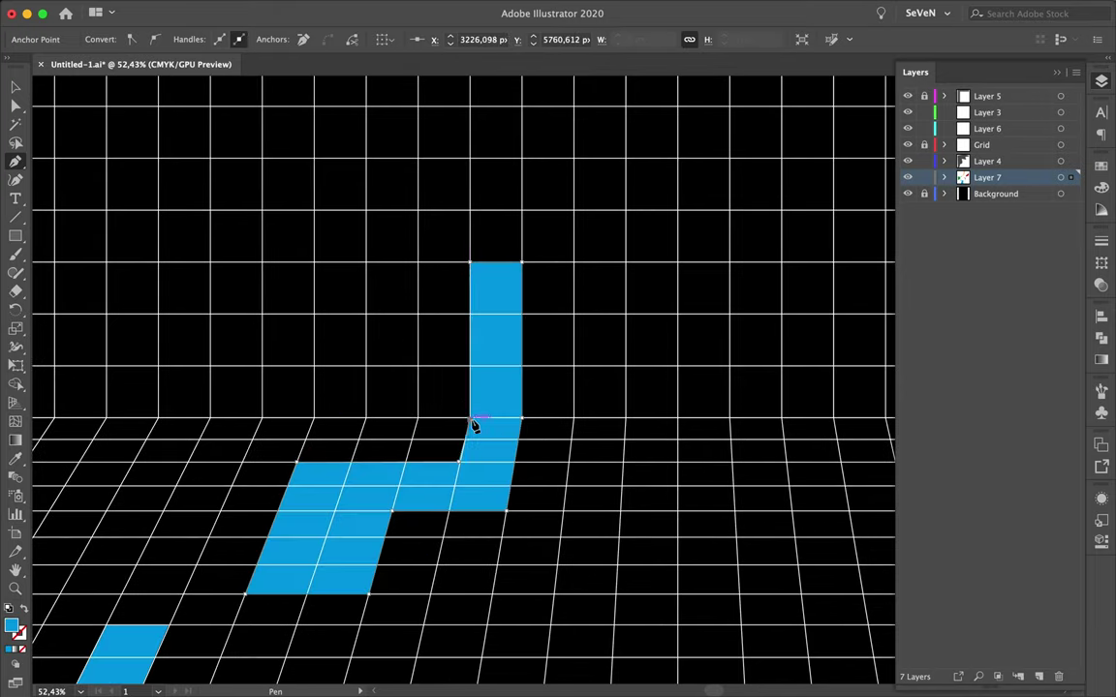
scroll(473, 426, "up", 2)
key("a")
scroll(426, 523, "up", 2)
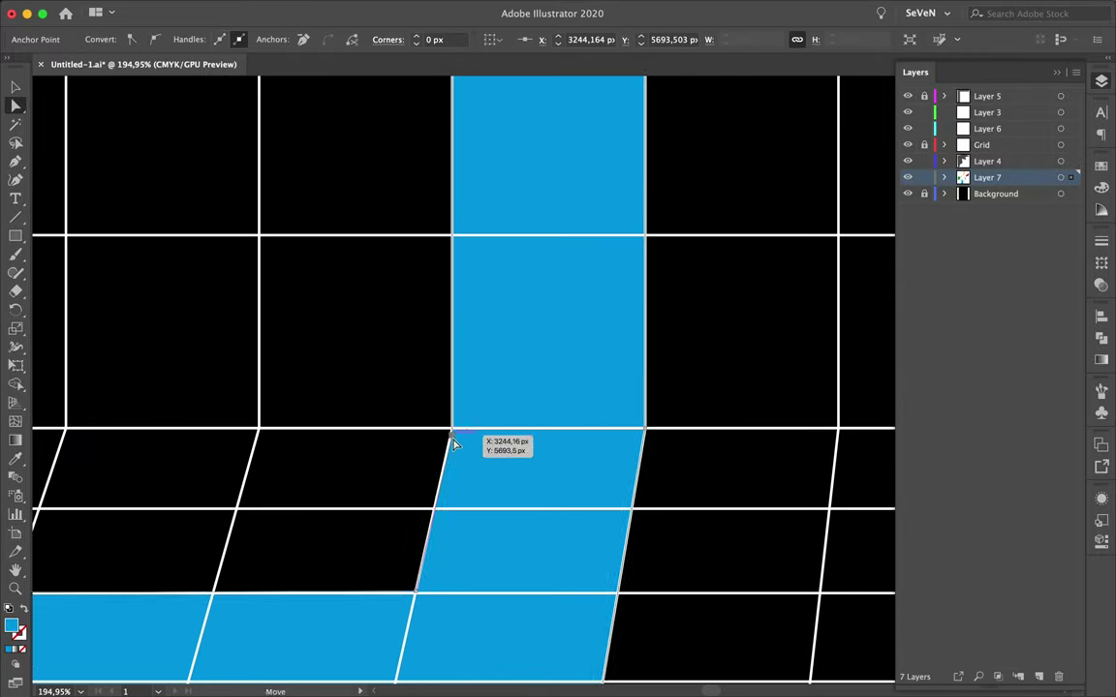
scroll(658, 444, "down", 1)
scroll(680, 461, "down", 3)
scroll(680, 461, "down", 3)
key("v")
left_click(682, 461)
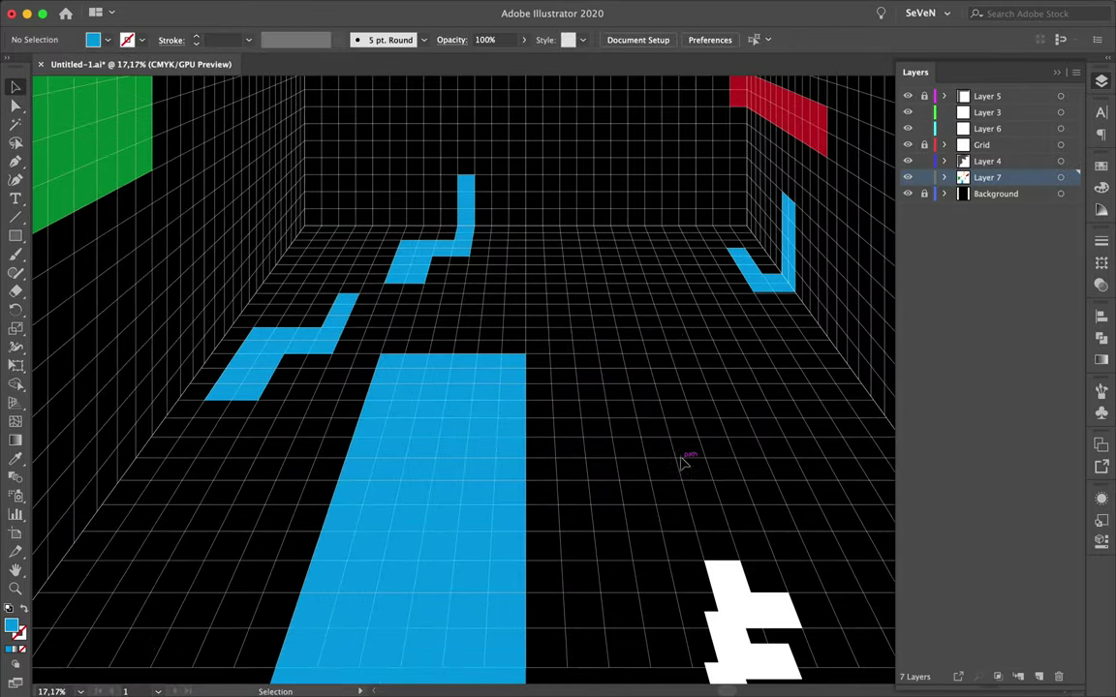
- Draw another blue strip running from high on the back wall down onto the floor
key("p")
scroll(666, 320, "up", 2)
left_click(419, 451)
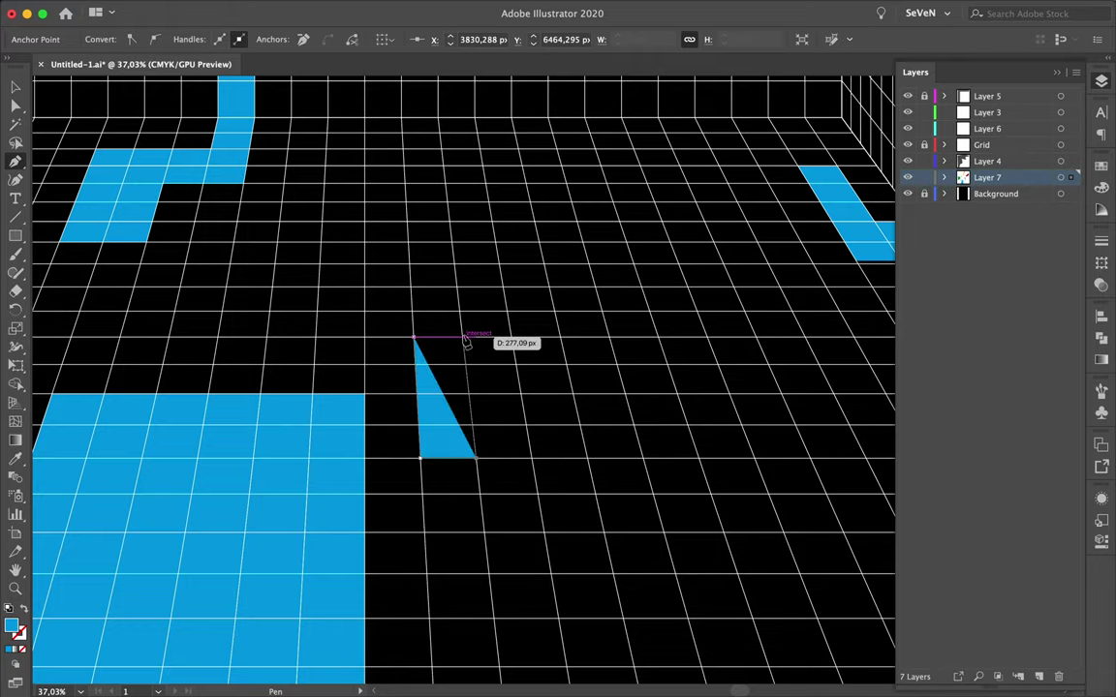
scroll(605, 319, "down", 2)
scroll(603, 318, "up", 1)
left_click(447, 164)
left_click(529, 323)
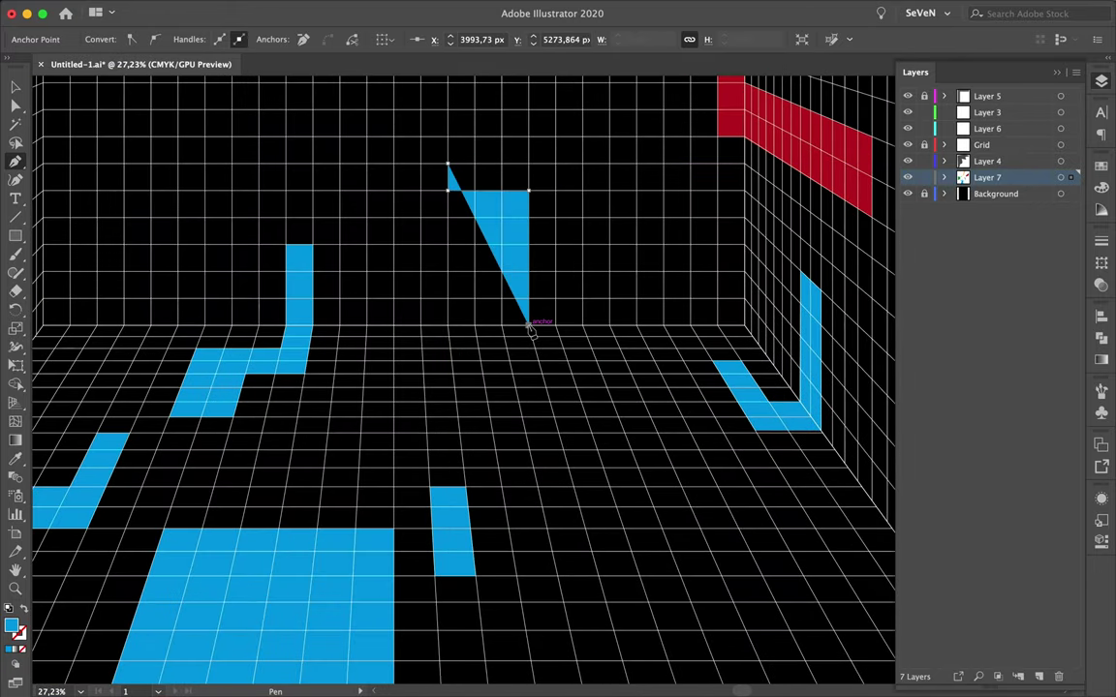
left_click(553, 417)
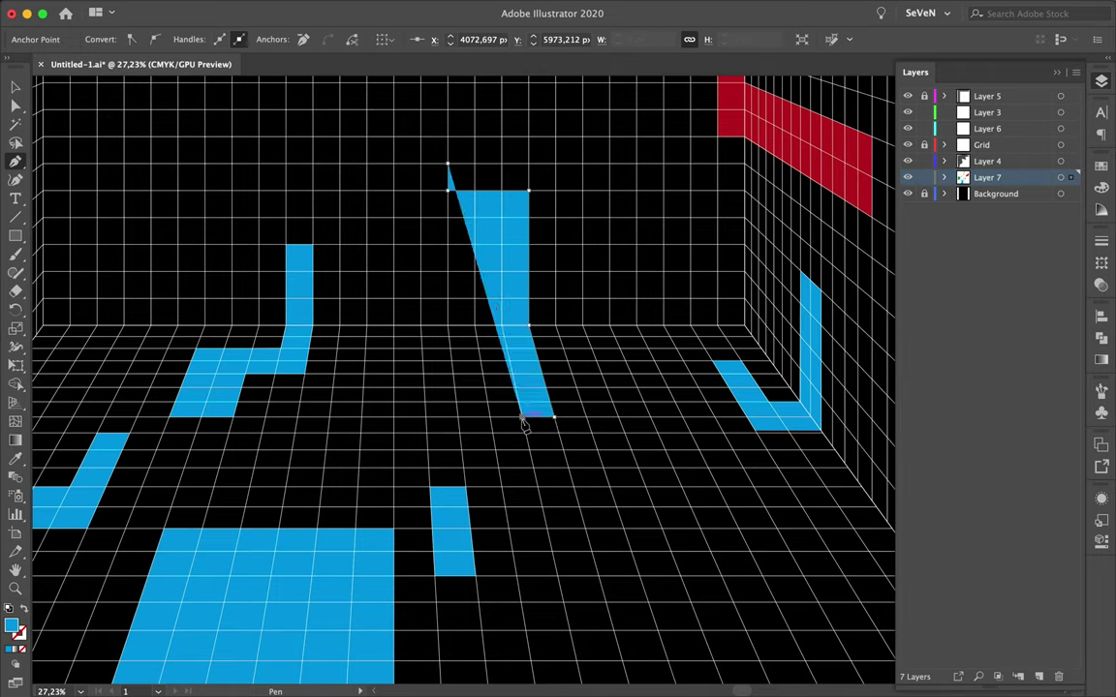
left_click(616, 505)
left_click(624, 434)
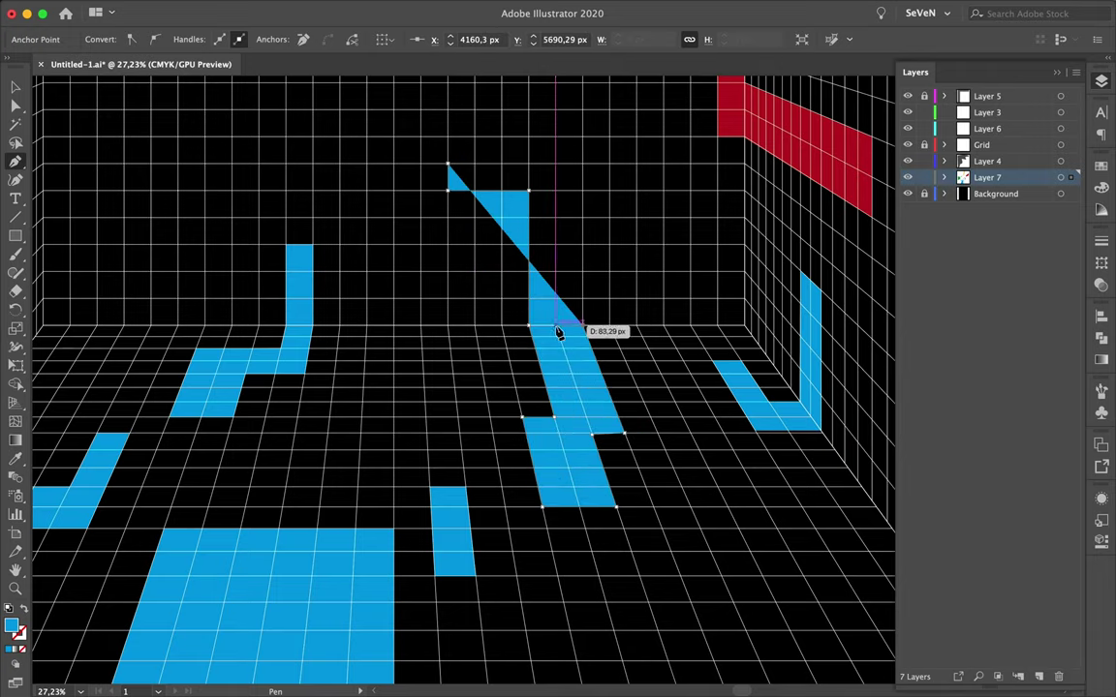
left_click(556, 166)
scroll(580, 183, "up", 5)
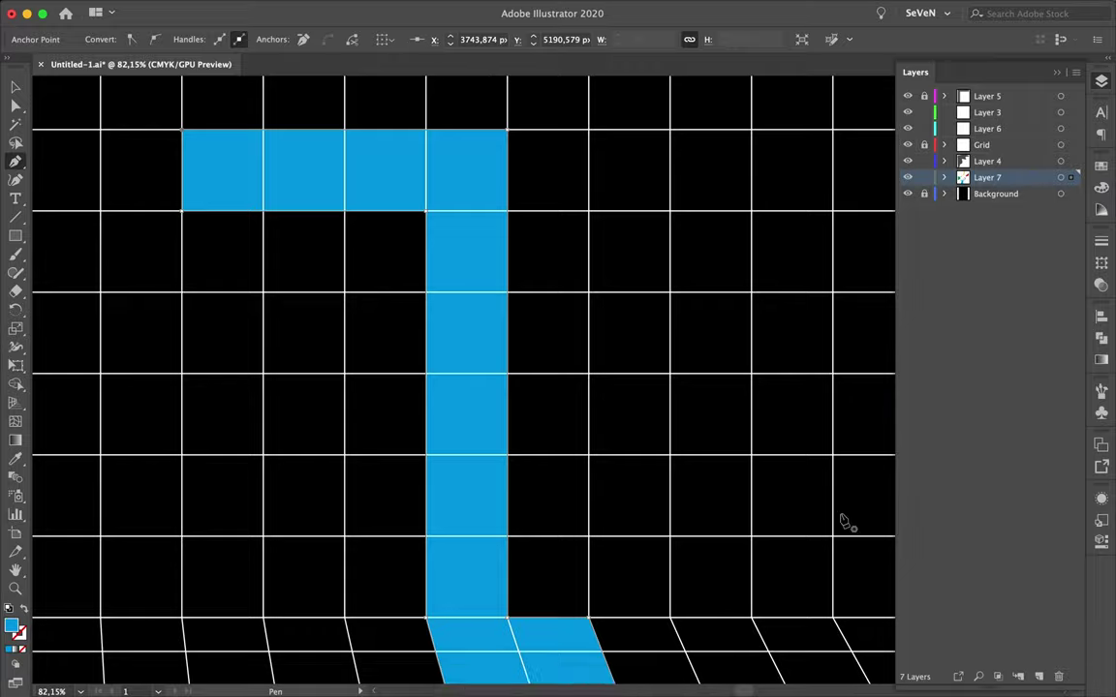
scroll(843, 523, "down", 10)
- Drag the new strip's corner anchor to line up with the floor grid
key("a")
mouse_move(505, 548)
left_mouse_down()
mouse_move(510, 566)
mouse_move(492, 445)
left_mouse_up()
scroll(685, 550, "down", 5)
scroll(580, 444, "up", 5)
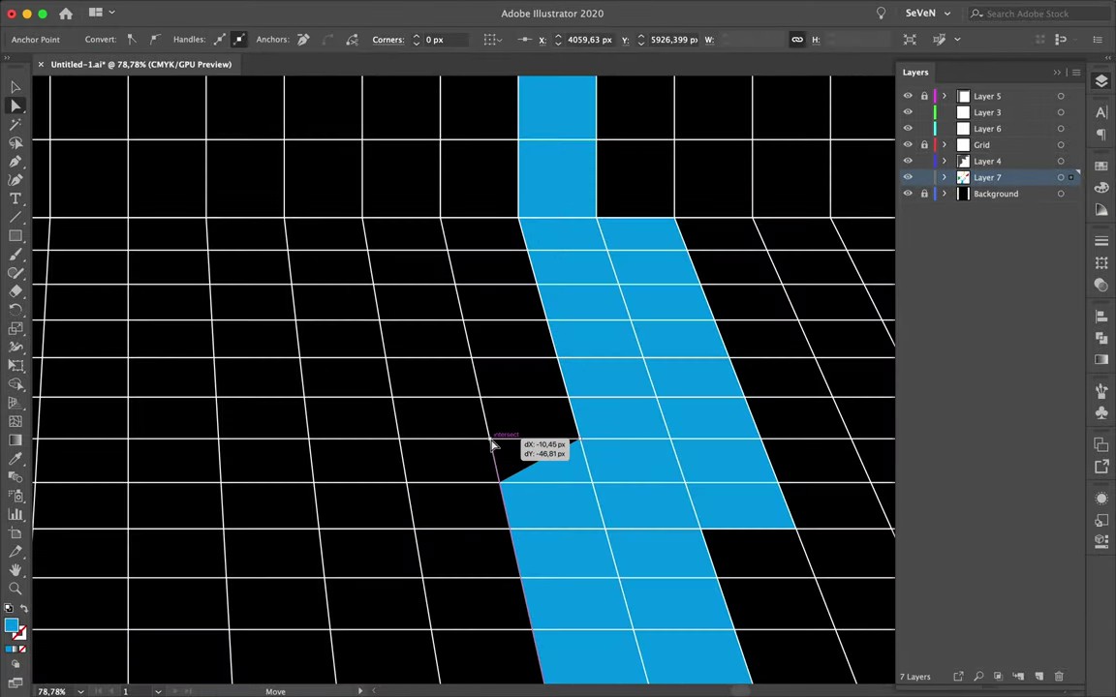
scroll(492, 446, "down", 5)
- Draw a small triangular blue floor tile
key("p")
left_click(363, 343)
left_click(382, 360)
left_click(433, 360)
left_click(401, 392)
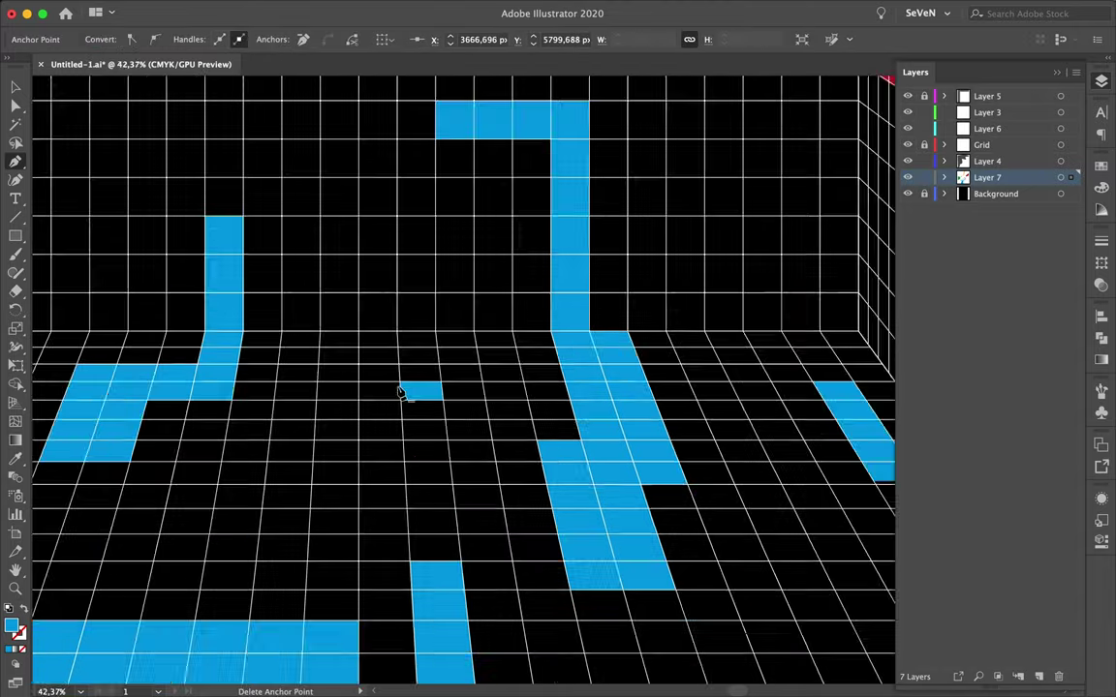
scroll(563, 406, "down", 5)
scroll(562, 413, "up", 3)
scroll(580, 380, "down", 1)
- Draw a zigzag band along the back wall bending onto the right wall, filled red
scroll(577, 377, "up", 4)
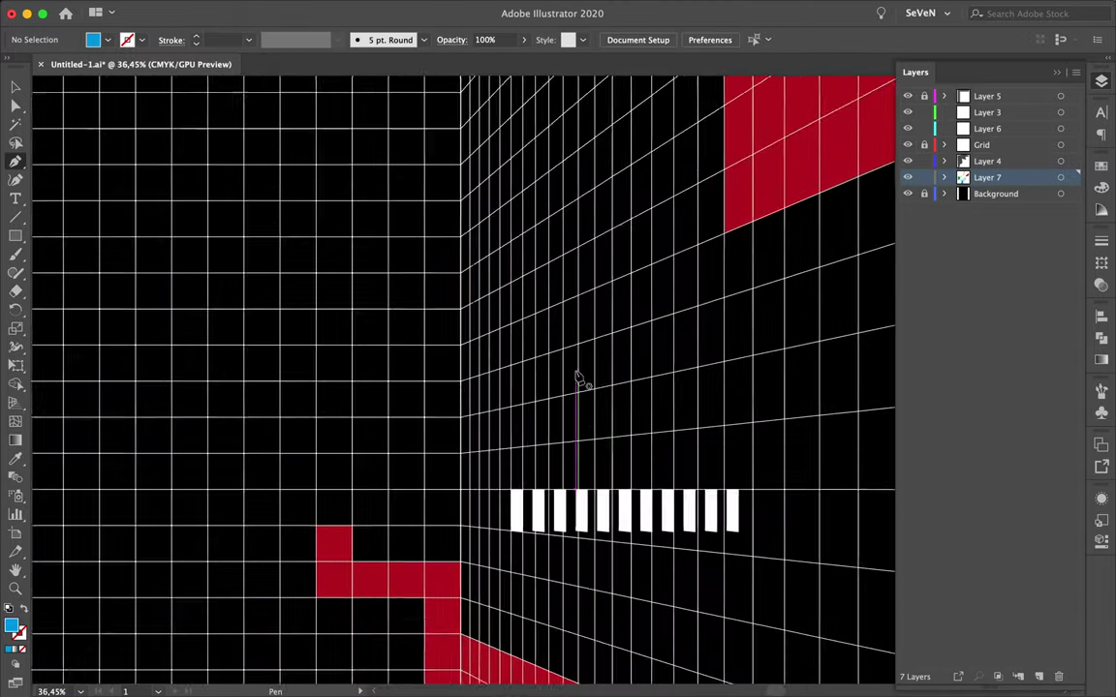
scroll(486, 254, "up", 3)
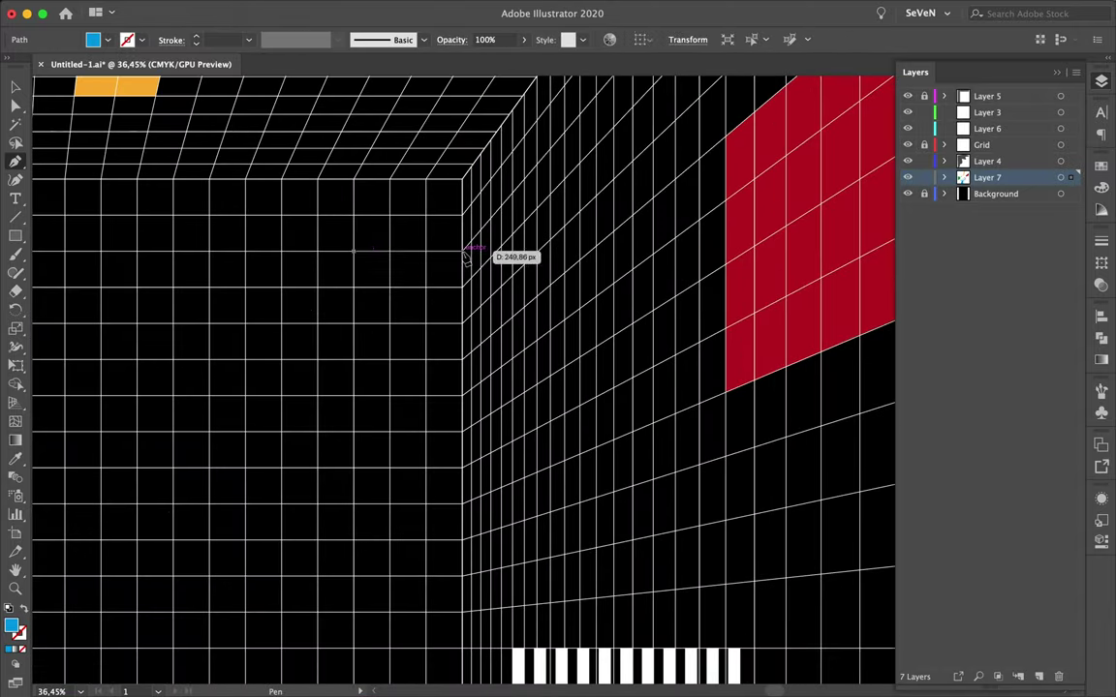
left_click(463, 251)
left_click(552, 147)
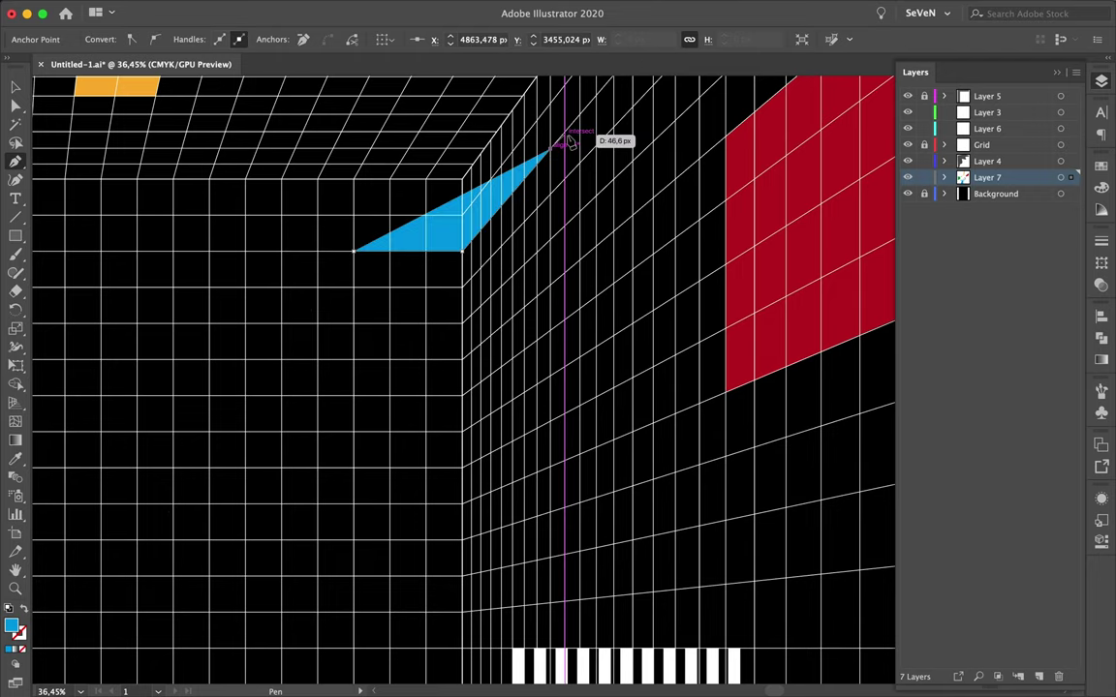
left_click(550, 252)
left_click(654, 147)
left_click(654, 253)
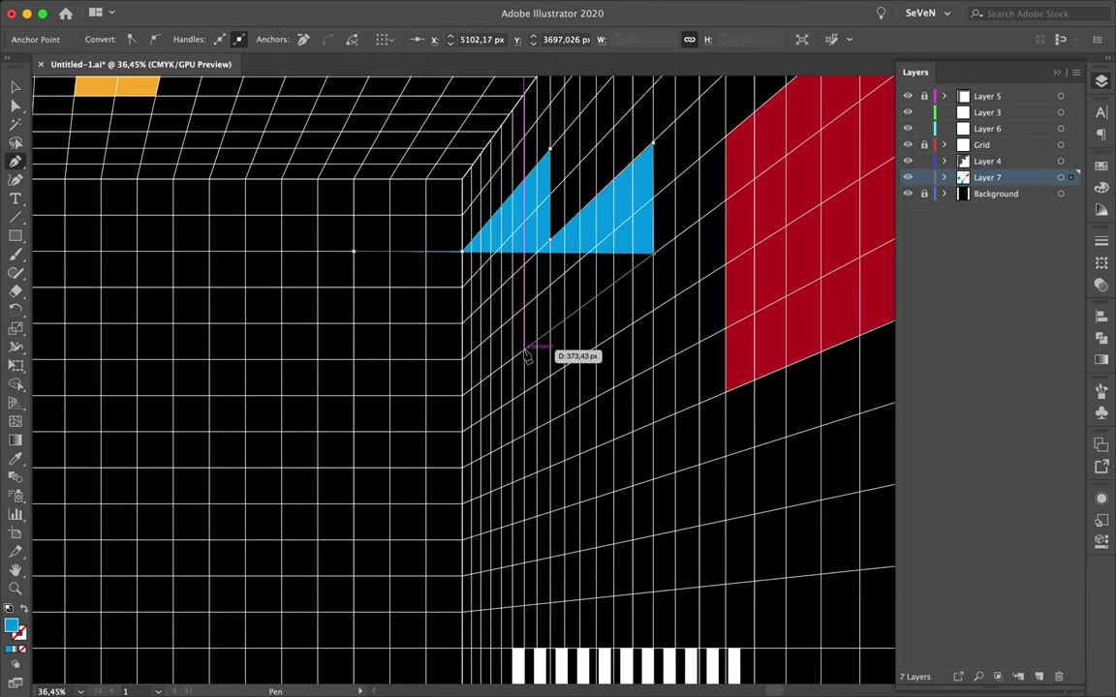
left_click(524, 347)
left_click(524, 223)
left_click(462, 286)
left_click(354, 285)
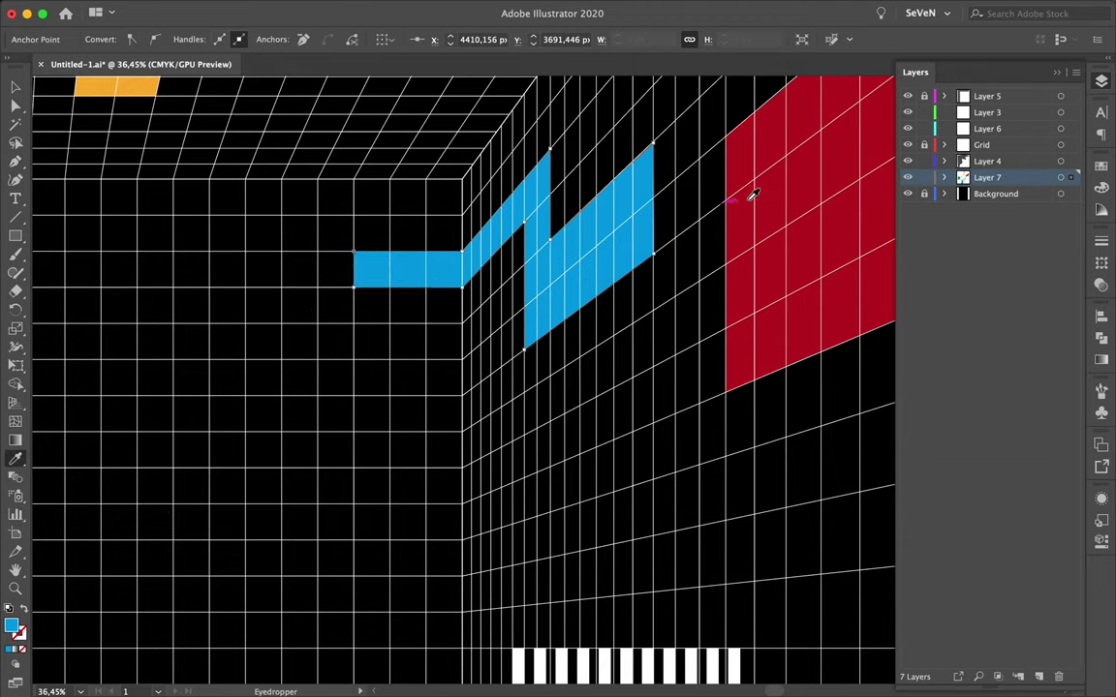
left_click(749, 198)
key("v")
- Snap the red band's corners onto the grid lines with Direct Selection
scroll(715, 157, "up", 5)
key("a")
left_click_drag(637, 129, 636, 126)
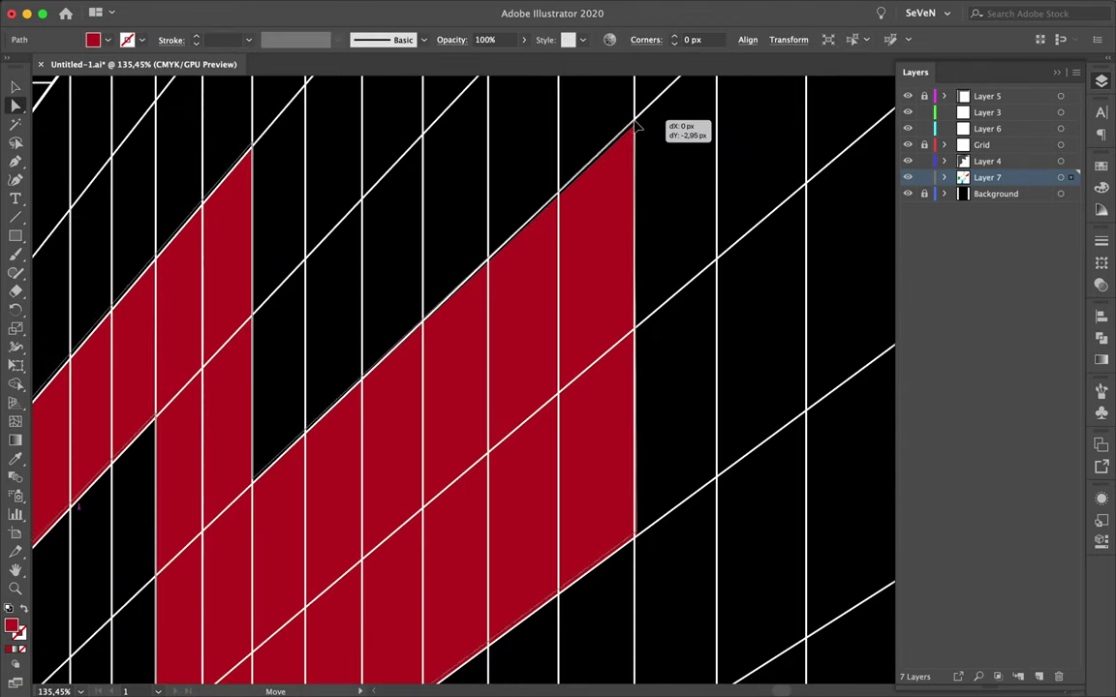
left_click(664, 396)
scroll(665, 395, "down", 3)
left_click_drag(625, 436, 270, 324)
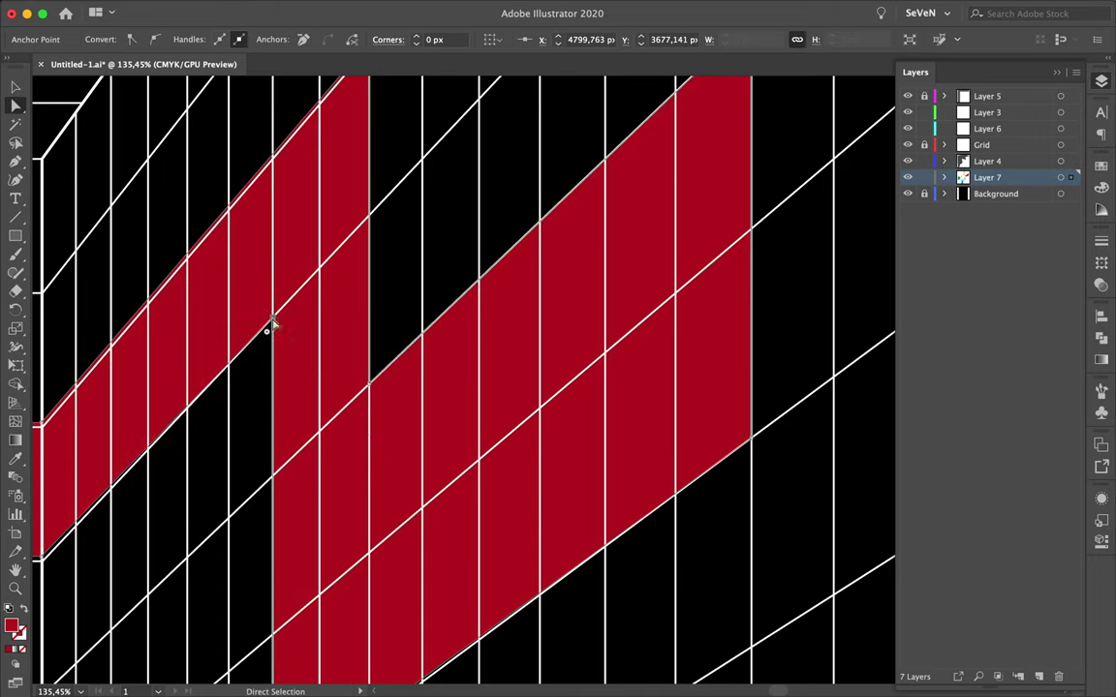
scroll(269, 323, "left", 3)
left_click_drag(363, 160, 359, 141)
scroll(358, 141, "down", 4)
scroll(359, 141, "left", 7)
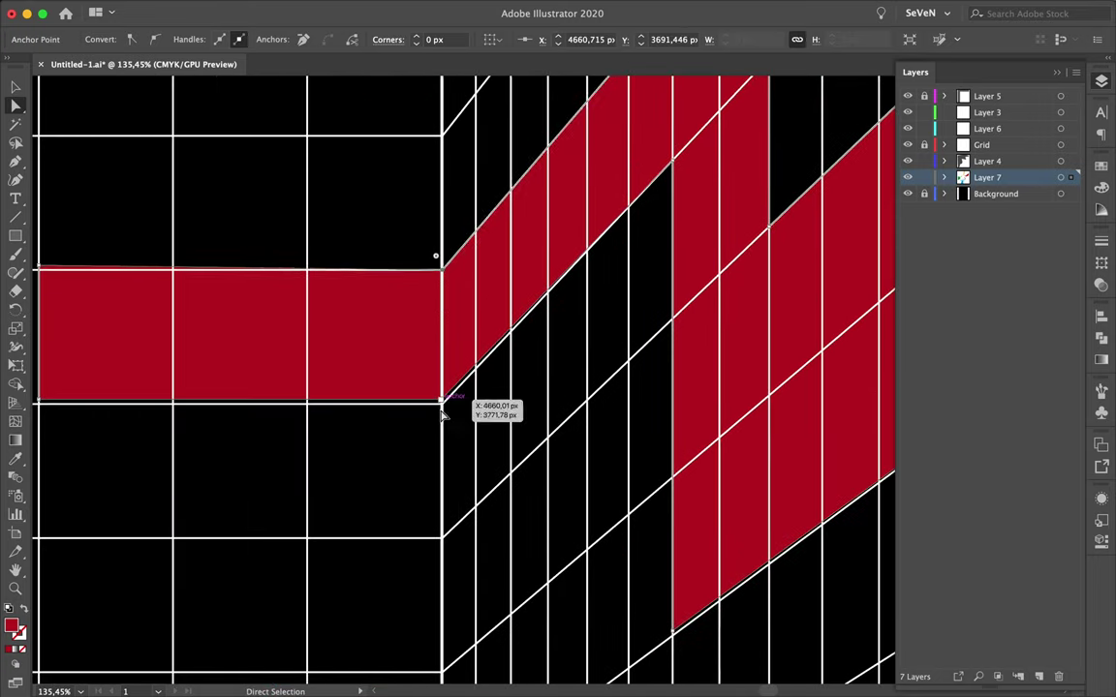
scroll(444, 398, "left", 6)
- Select the red band's lower corner and begin a new shape outline on the wall
left_click(444, 406)
left_click(288, 395)
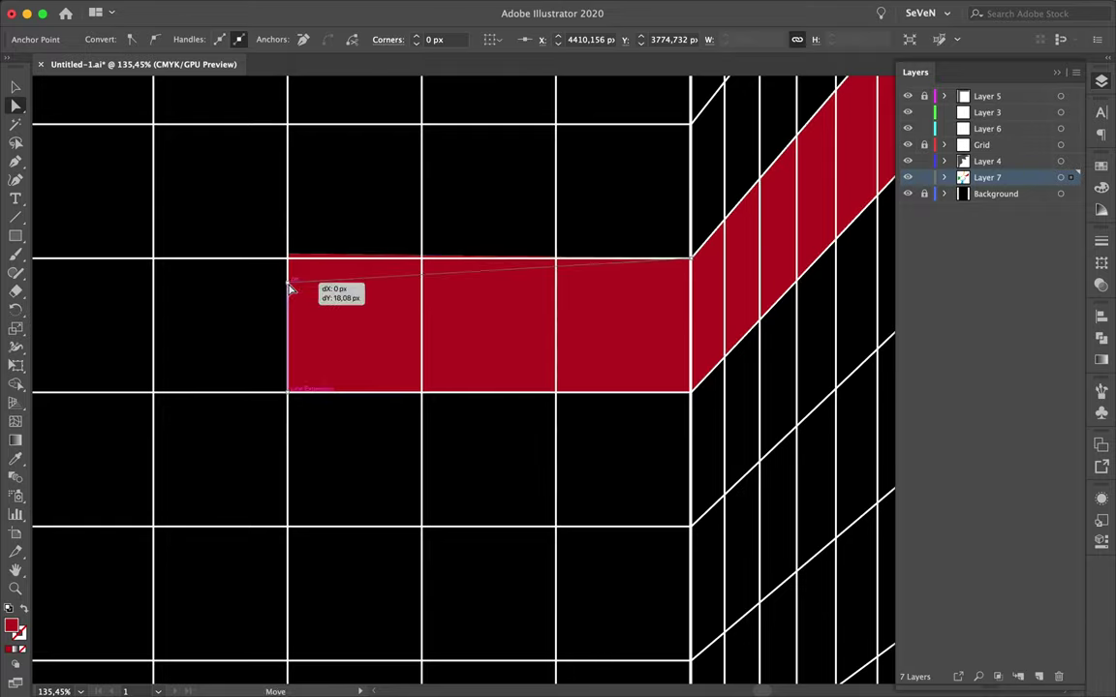
scroll(294, 257, "down", 5)
key("p")
scroll(294, 247, "up", 3)
left_click(284, 237)
- Complete the red polygon outline on the right wall
left_click(393, 260)
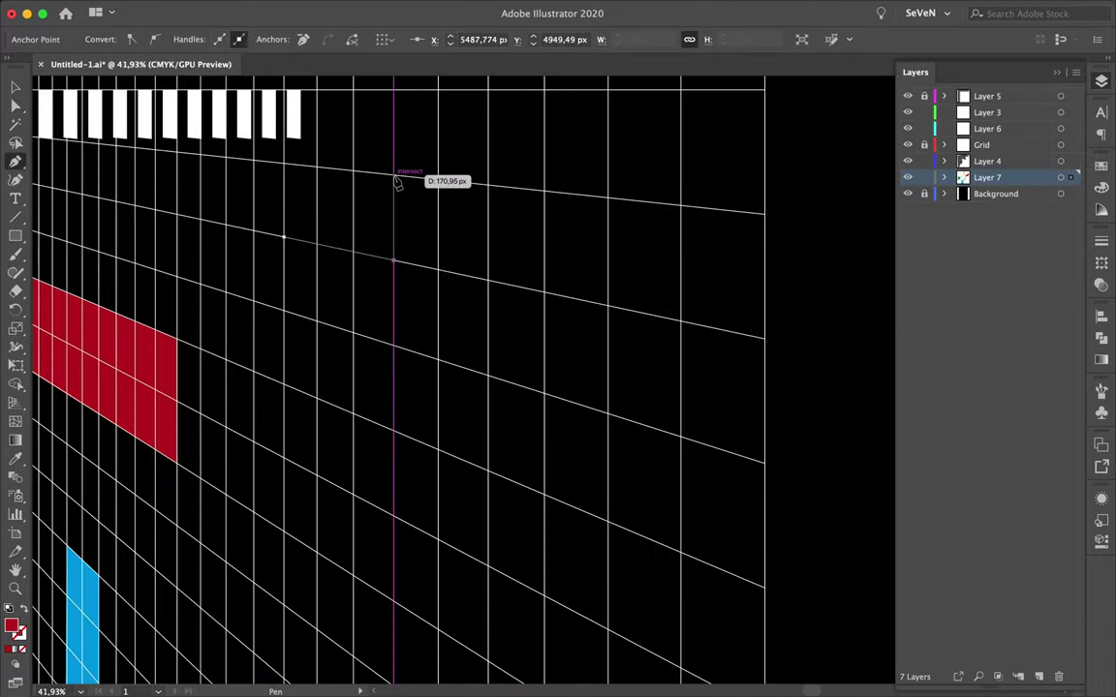
left_click(393, 176)
left_click(543, 191)
left_click(543, 492)
left_click(286, 387)
scroll(285, 237, "up", 5)
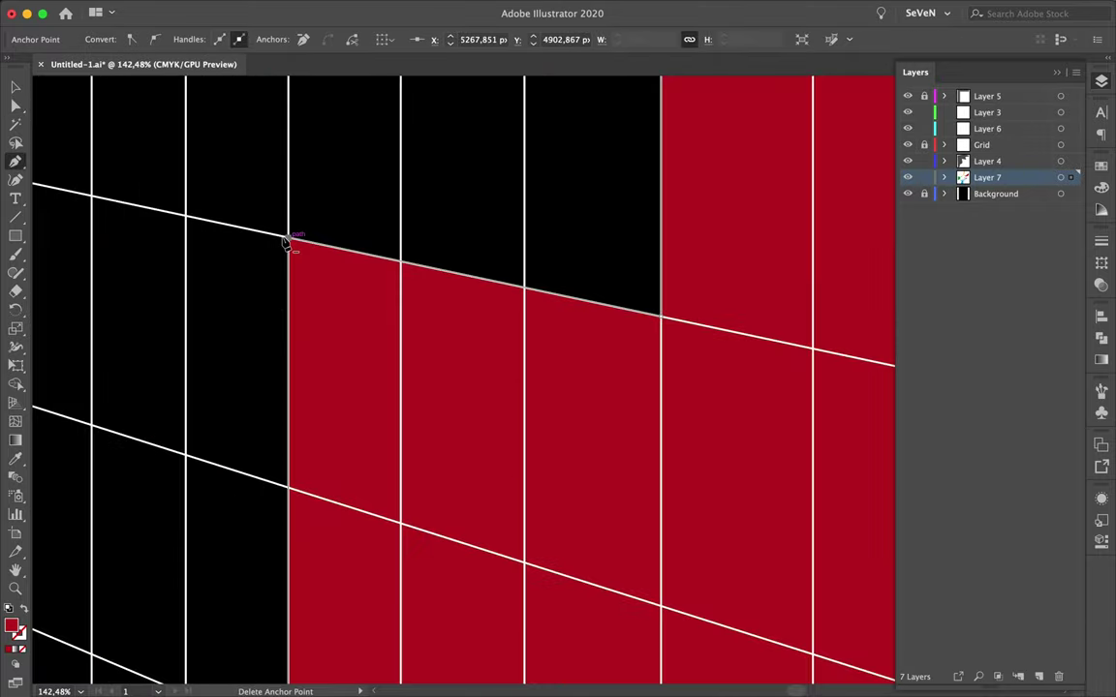
left_click(291, 241)
scroll(236, 317, "down", 3)
key("a")
scroll(237, 317, "down", 2)
scroll(237, 317, "down", 5)
scroll(237, 314, "up", 3)
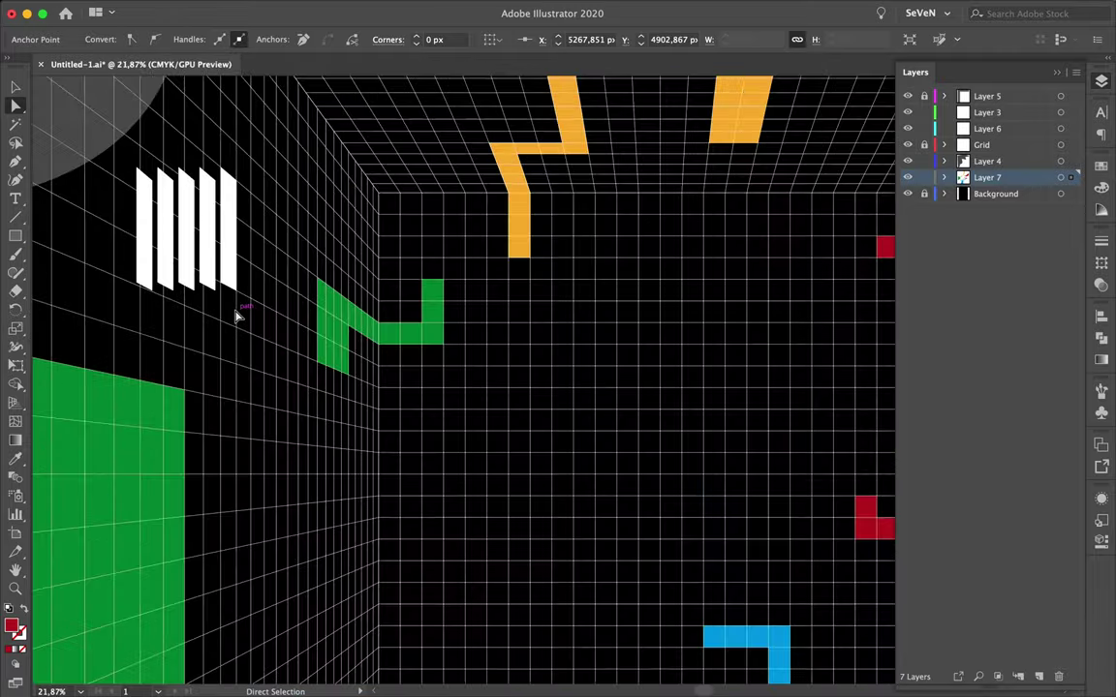
scroll(236, 314, "up", 2)
- Outline a hook-shaped band wrapping beside the white stripes on the left wall for recolouring green
key("p")
scroll(151, 114, "up", 2)
left_click(152, 115)
left_click(151, 260)
left_click(308, 384)
left_click(310, 644)
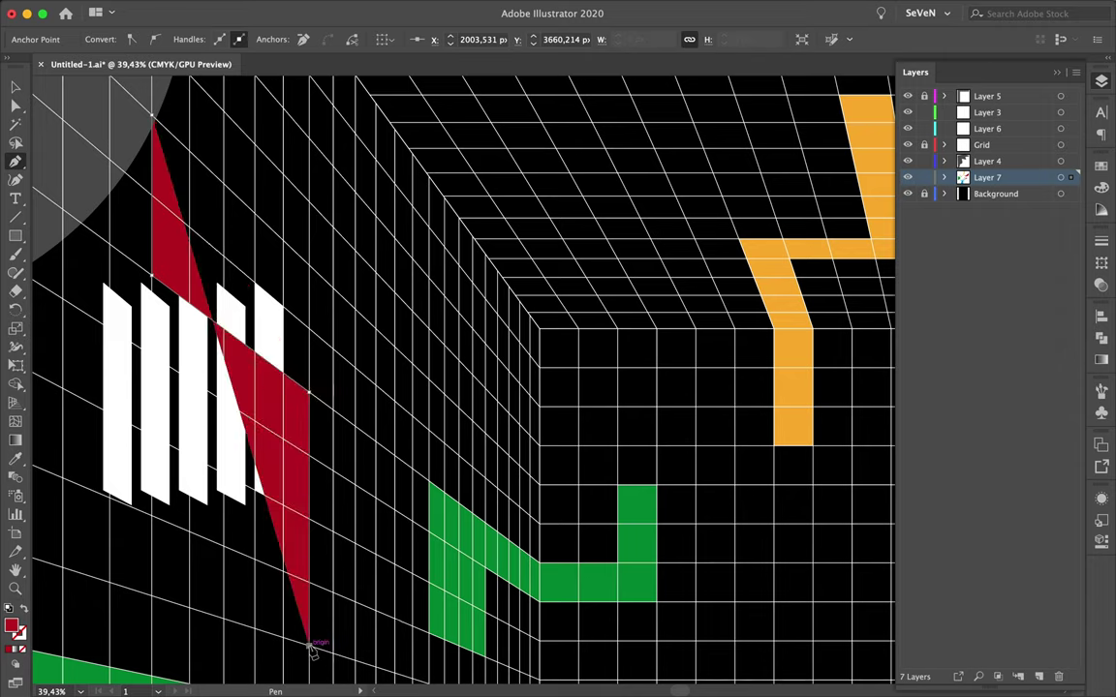
left_click(354, 659)
left_click(355, 602)
left_click(332, 591)
left_click(332, 289)
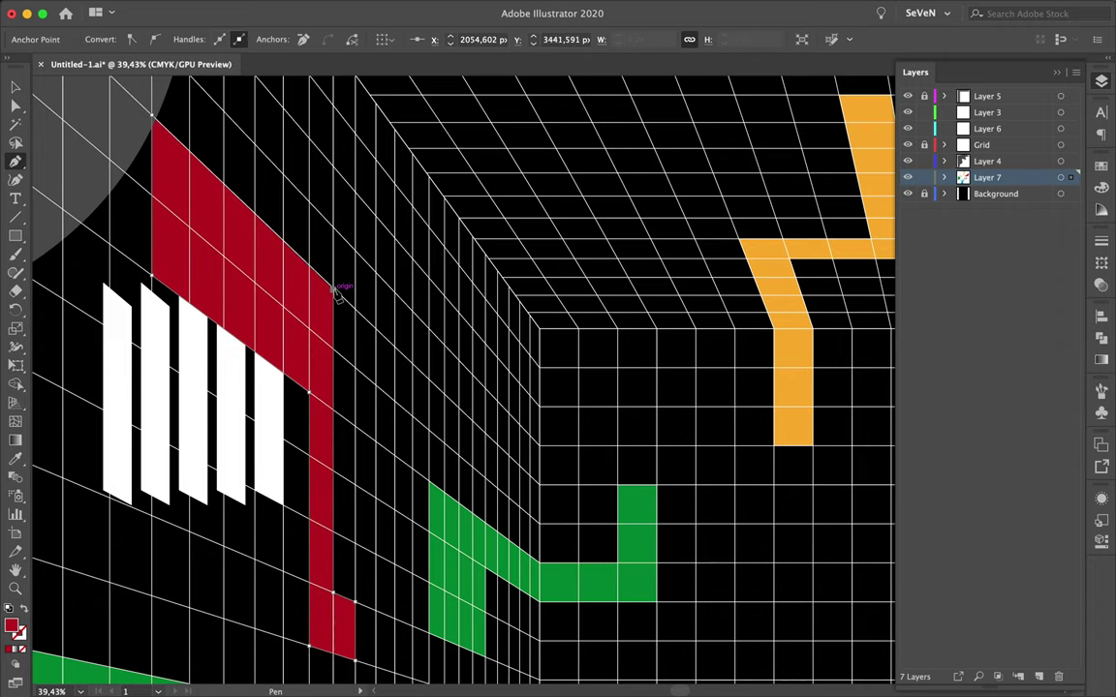
scroll(176, 153, "down", 2)
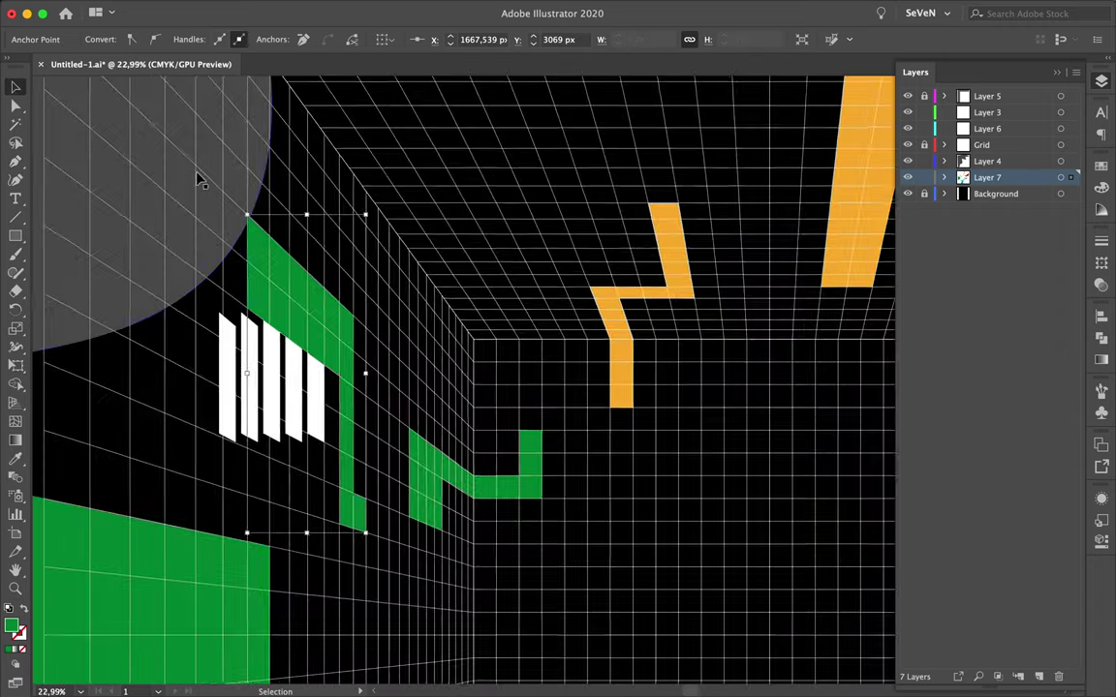
scroll(177, 153, "down", 2)
right_click(287, 280)
- Draw a green zigzag band on the left wall and raise its top corner onto the grid
left_click(491, 574)
key("p")
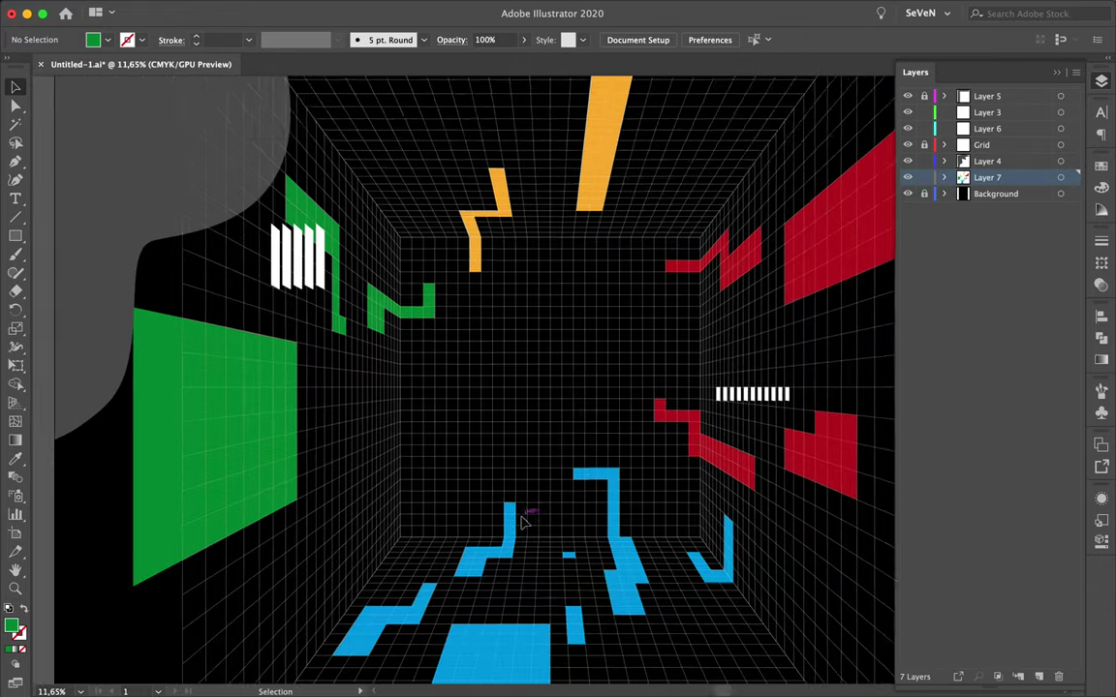
scroll(523, 518, "up", 5)
left_click(273, 450)
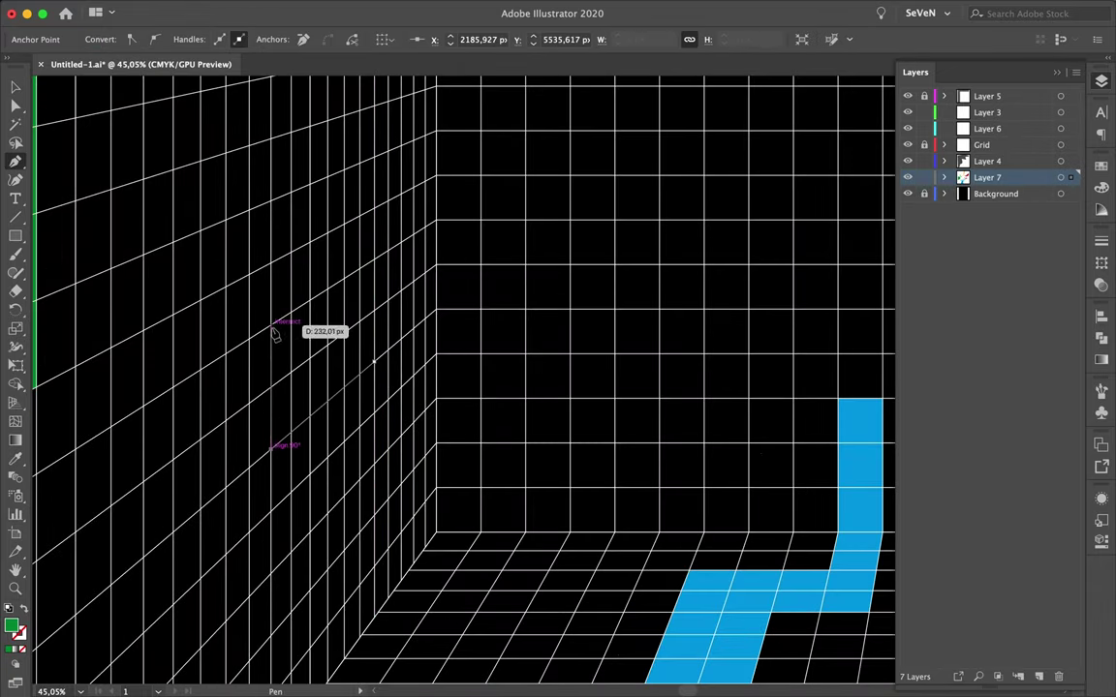
left_click(173, 458)
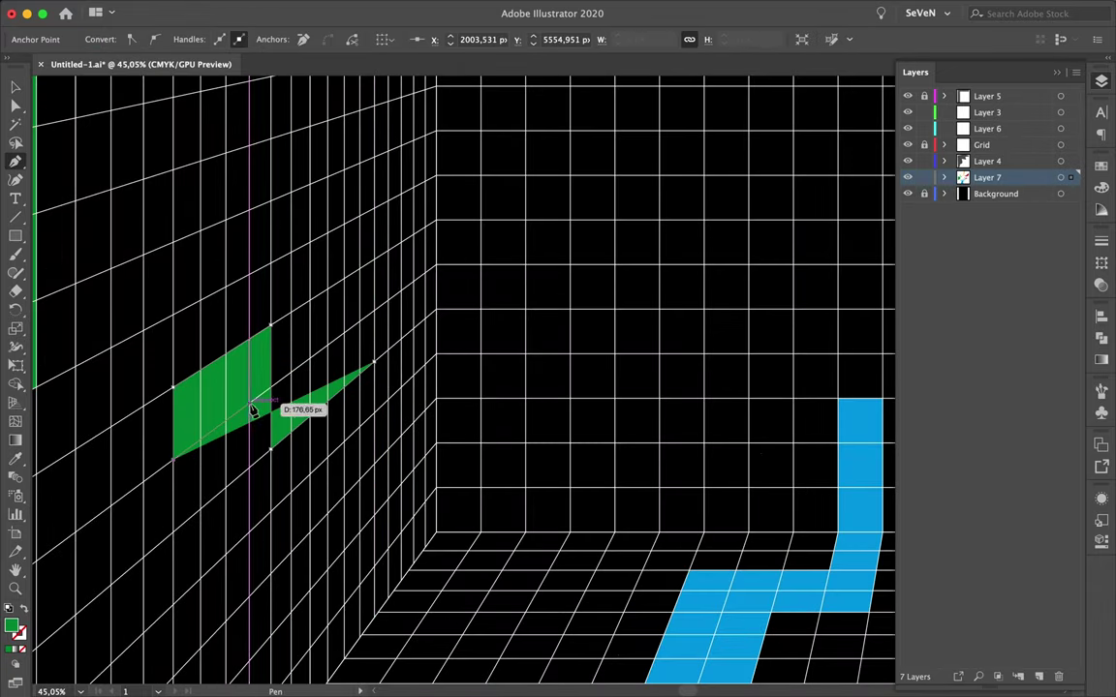
left_click(251, 529)
left_click(374, 364)
scroll(179, 354, "up", 5)
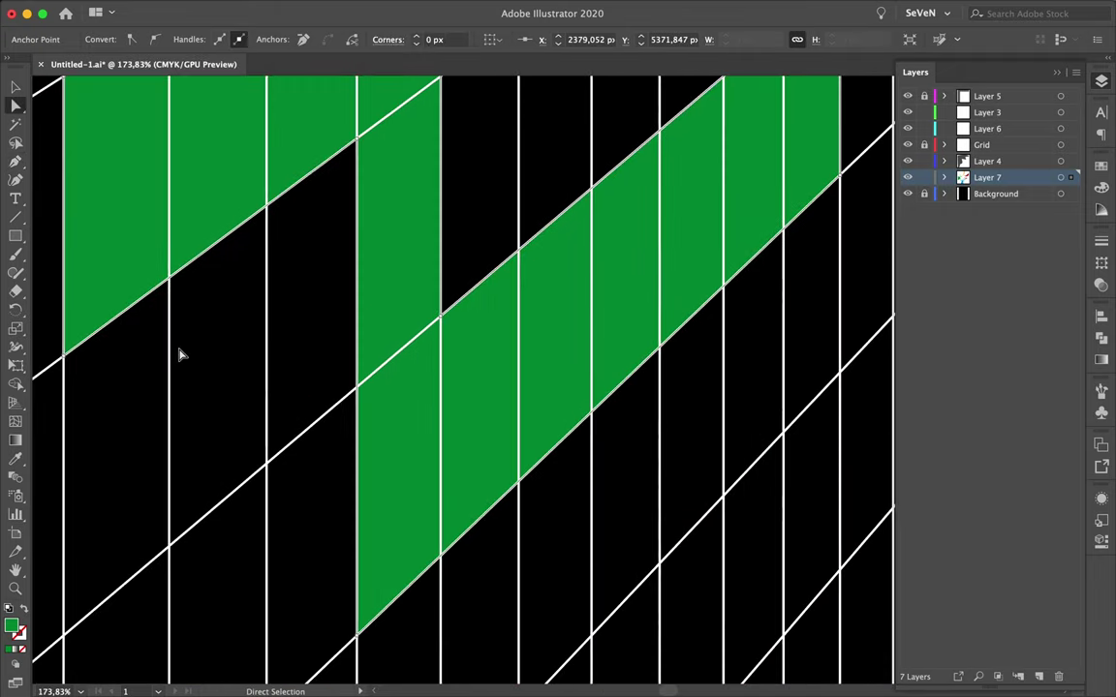
scroll(180, 353, "down", 6)
scroll(221, 290, "up", 1)
key("a")
left_click_drag(220, 305, 221, 249)
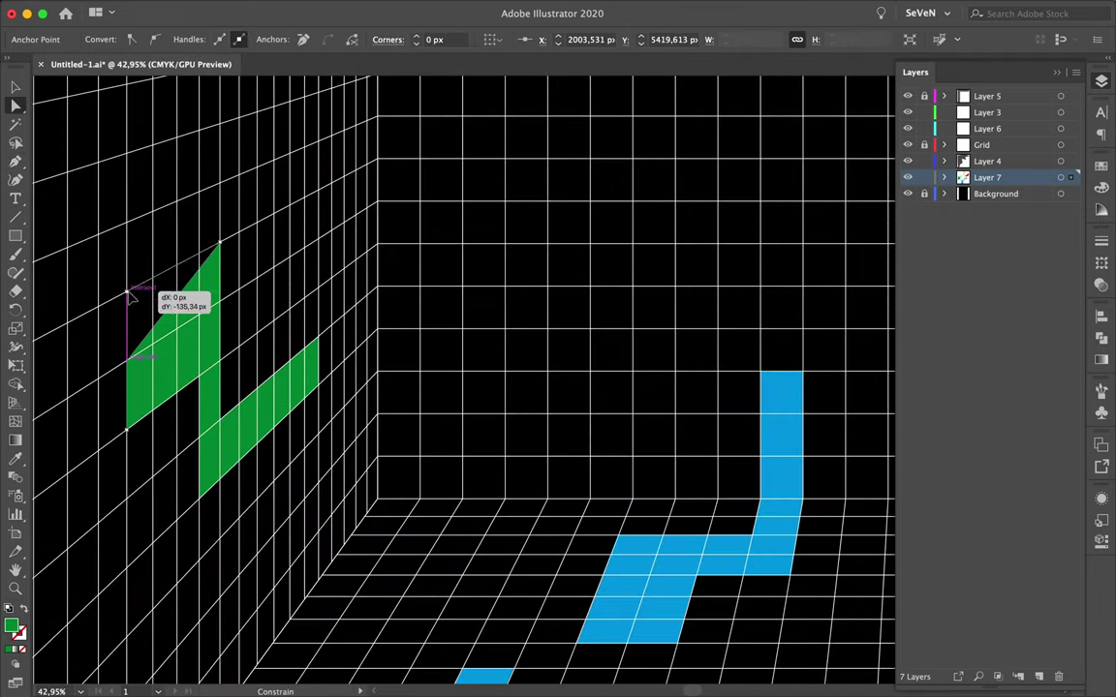
scroll(222, 272, "down", 3)
scroll(222, 263, "down", 2)
scroll(208, 286, "up", 2)
scroll(204, 305, "up", 2)
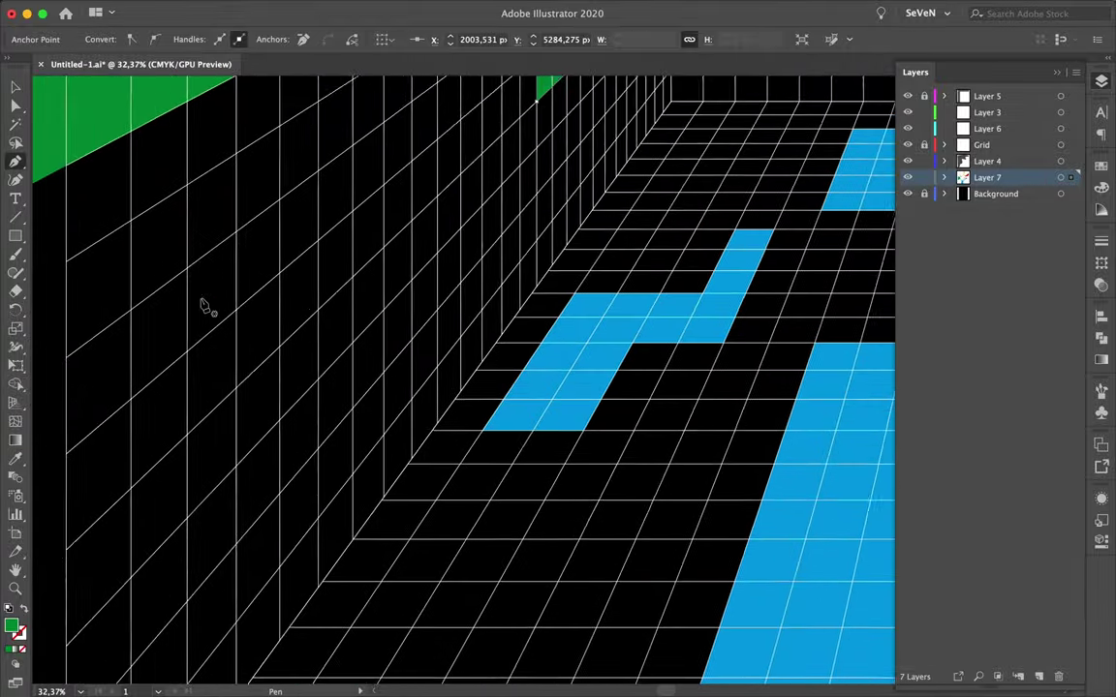
- Draw a green L-shaped band on the lower left wall, bending onto the floor
key("p")
scroll(191, 277, "up", 1)
left_click(175, 600)
left_click(448, 600)
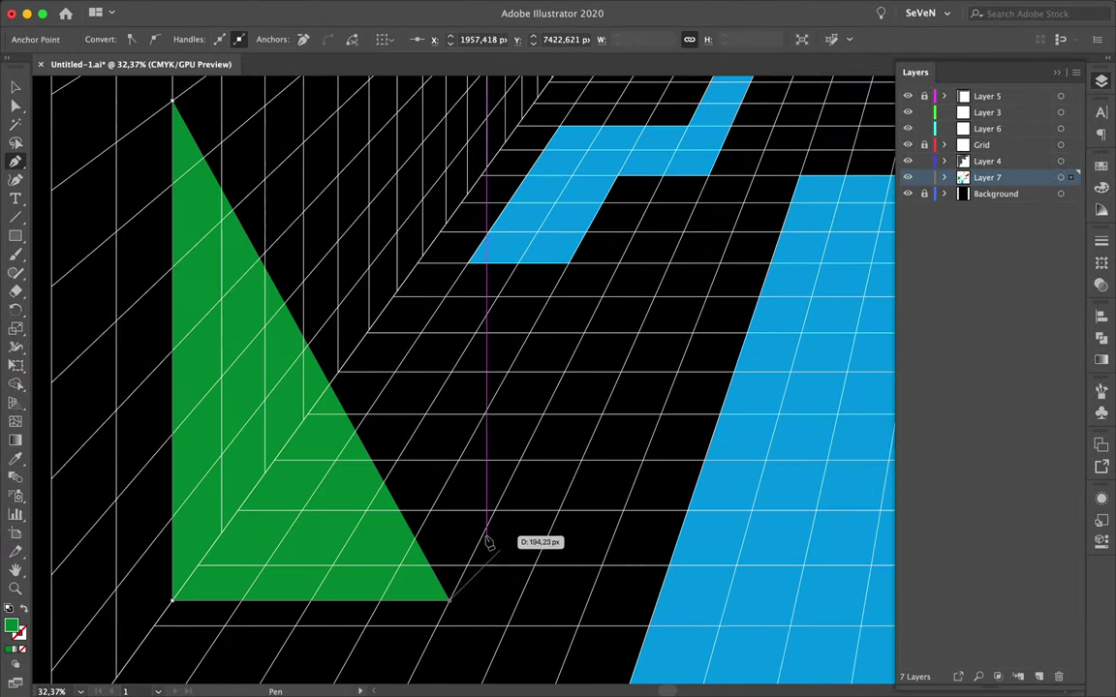
left_click(265, 480)
left_click(265, 101)
left_click(172, 102)
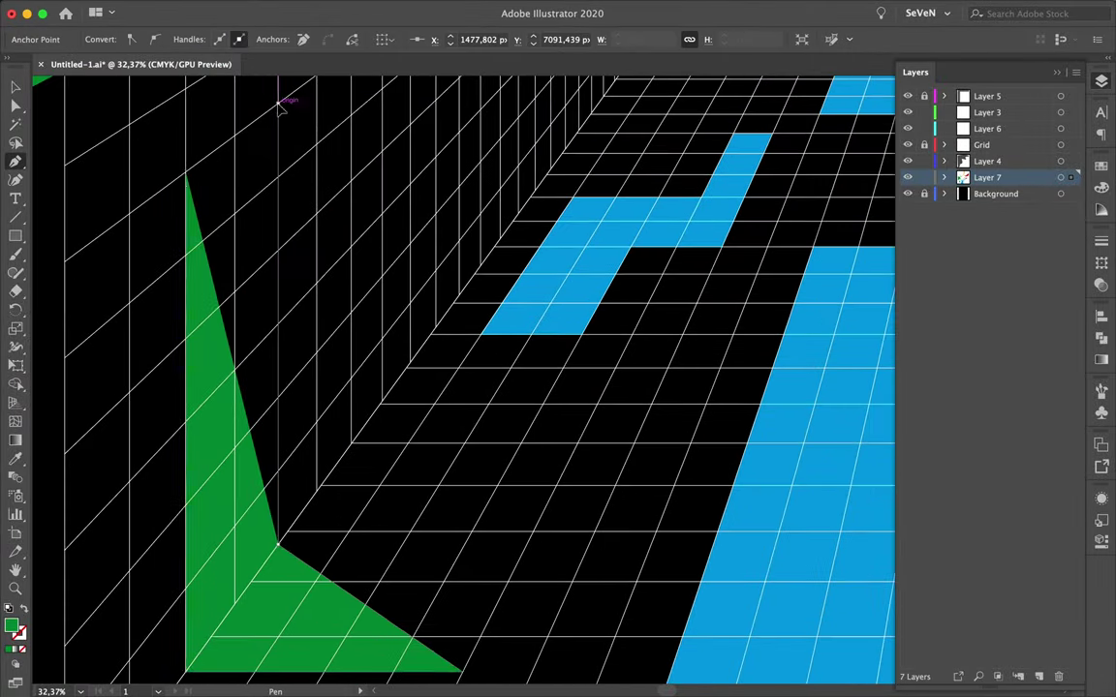
scroll(417, 514, "down", 2)
scroll(498, 411, "down", 3)
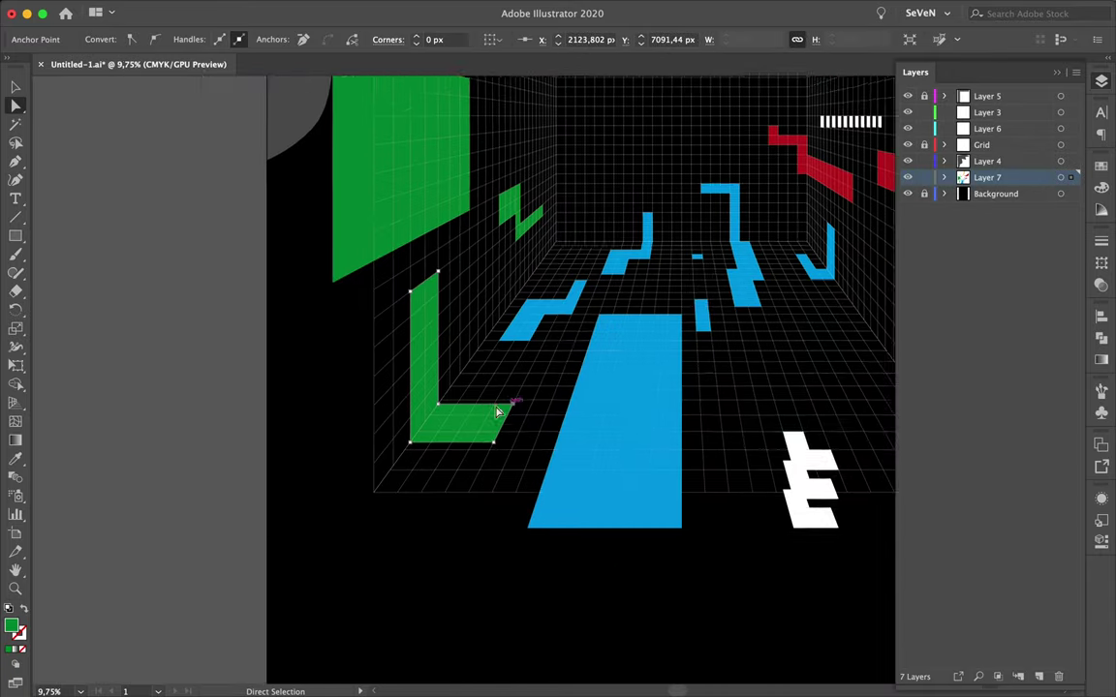
scroll(642, 317, "down", 2)
left_click(642, 316)
scroll(291, 170, "up", 2)
scroll(291, 169, "up", 2)
- Outline a two-triangle zigzag band on the ceiling grid
key("p")
left_click(264, 193)
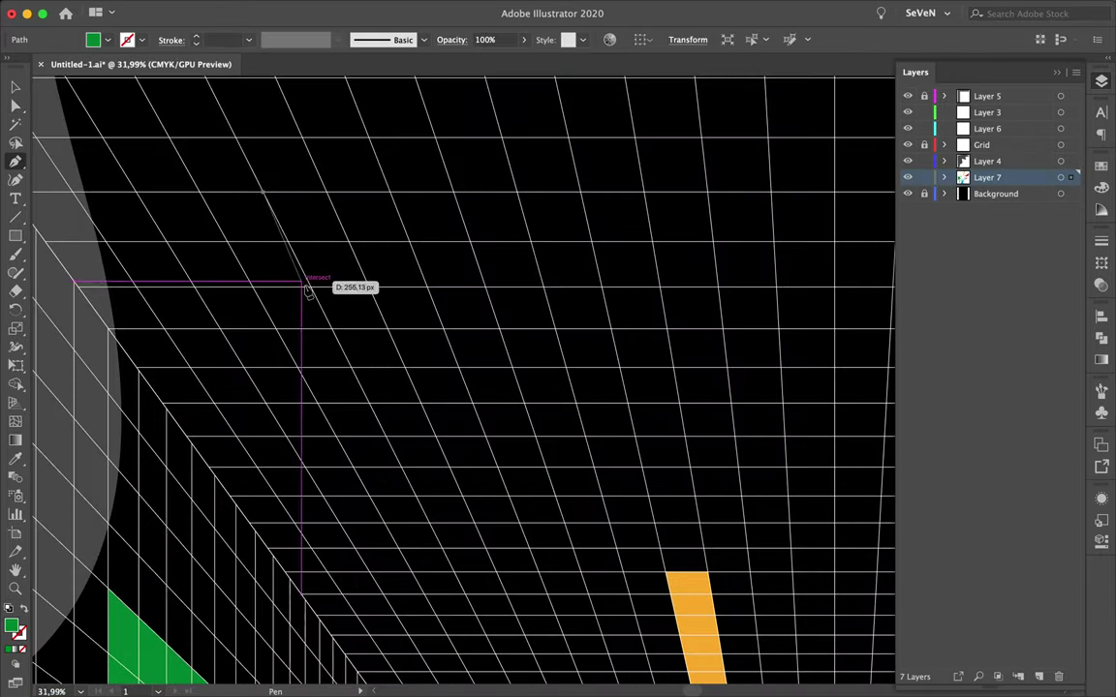
left_click(311, 286)
left_click(426, 286)
left_click(458, 368)
left_click(566, 368)
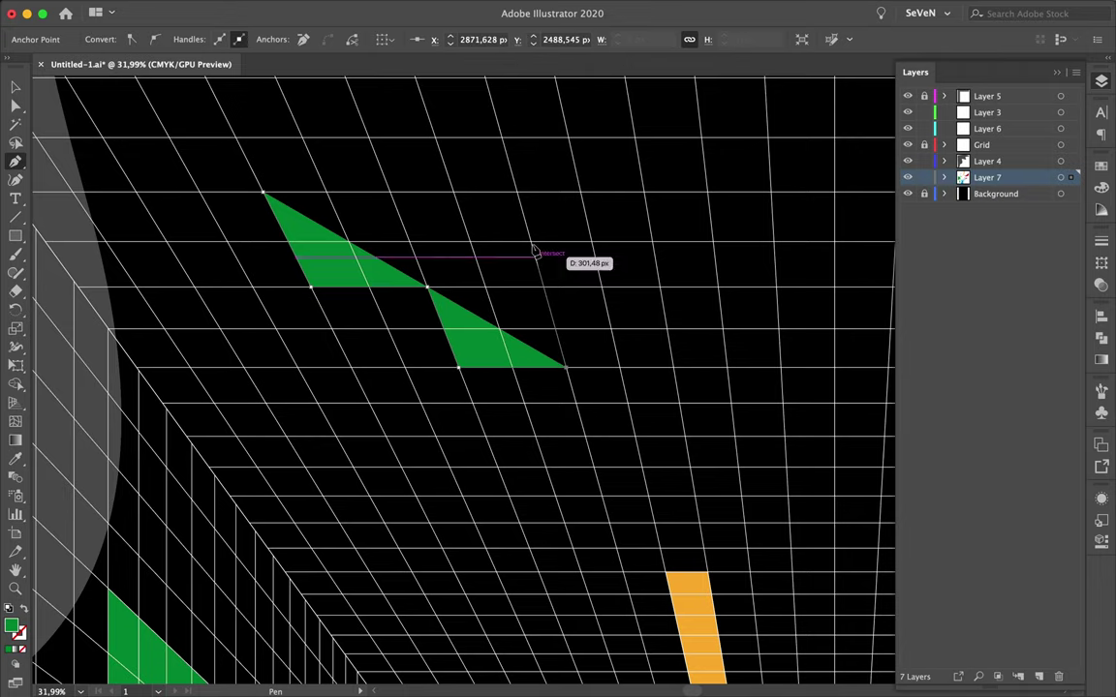
left_click(518, 197)
scroll(518, 196, "up", 3)
left_click(395, 176)
left_click(262, 179)
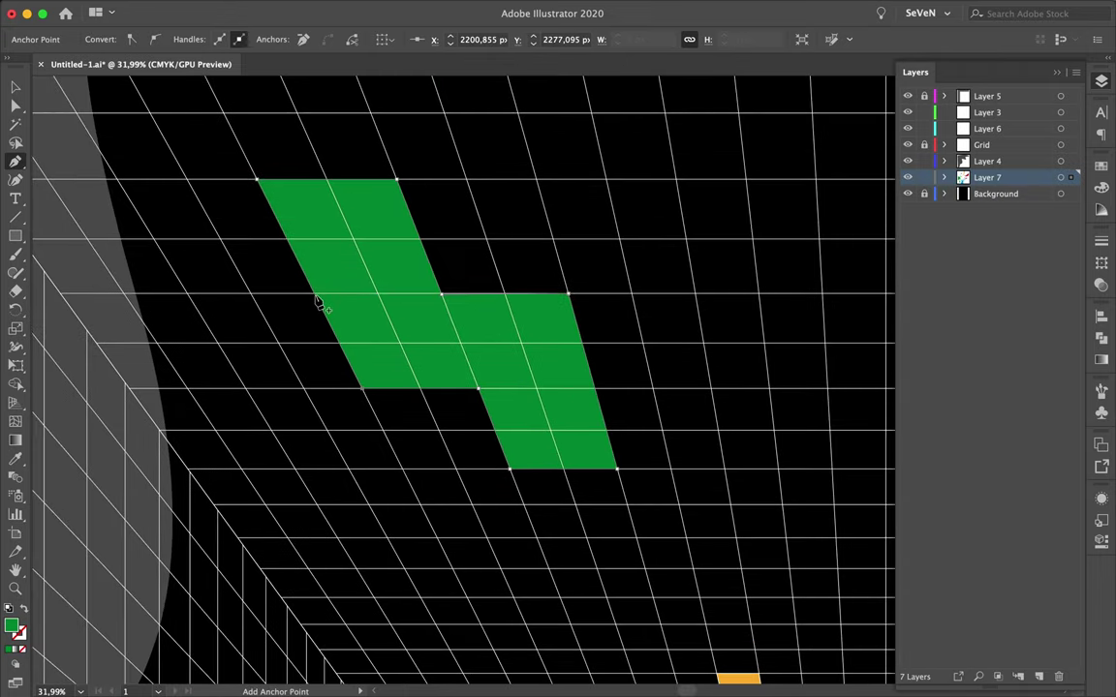
- Give the zigzag the orange ray's fill colour and snap an inner corner to the grid
key("i")
scroll(862, 439, "down", 2)
left_click(862, 439)
scroll(368, 329, "up", 3)
key("a")
left_click(379, 378)
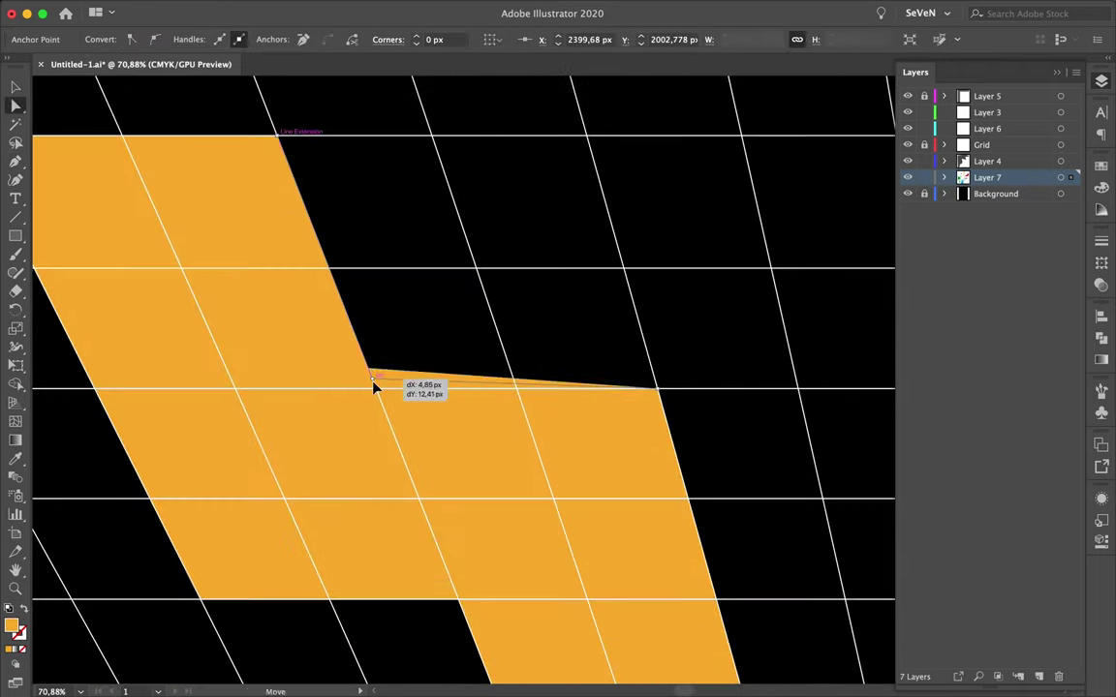
scroll(378, 392, "down", 3)
scroll(378, 394, "down", 2)
scroll(378, 394, "down", 1)
scroll(378, 395, "down", 3)
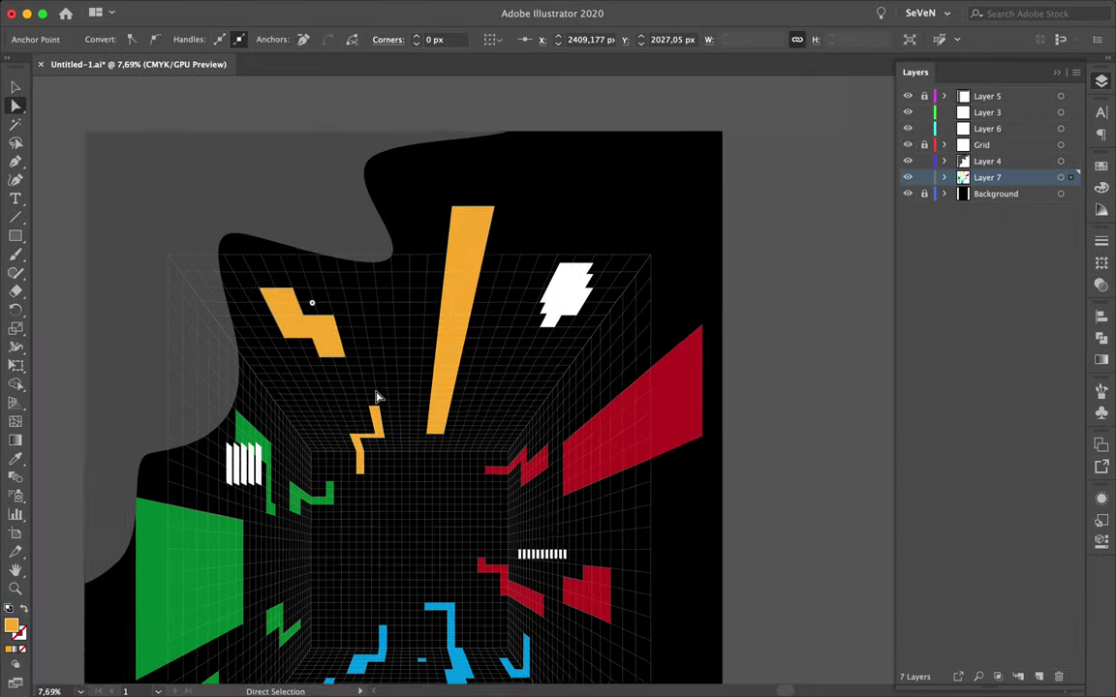
scroll(535, 369, "up", 3)
scroll(536, 369, "up", 3)
- Draw a small orange corner bracket below the white stack, aligning its lower-left corner to the grid
key("p")
left_click(752, 436)
left_click(753, 292)
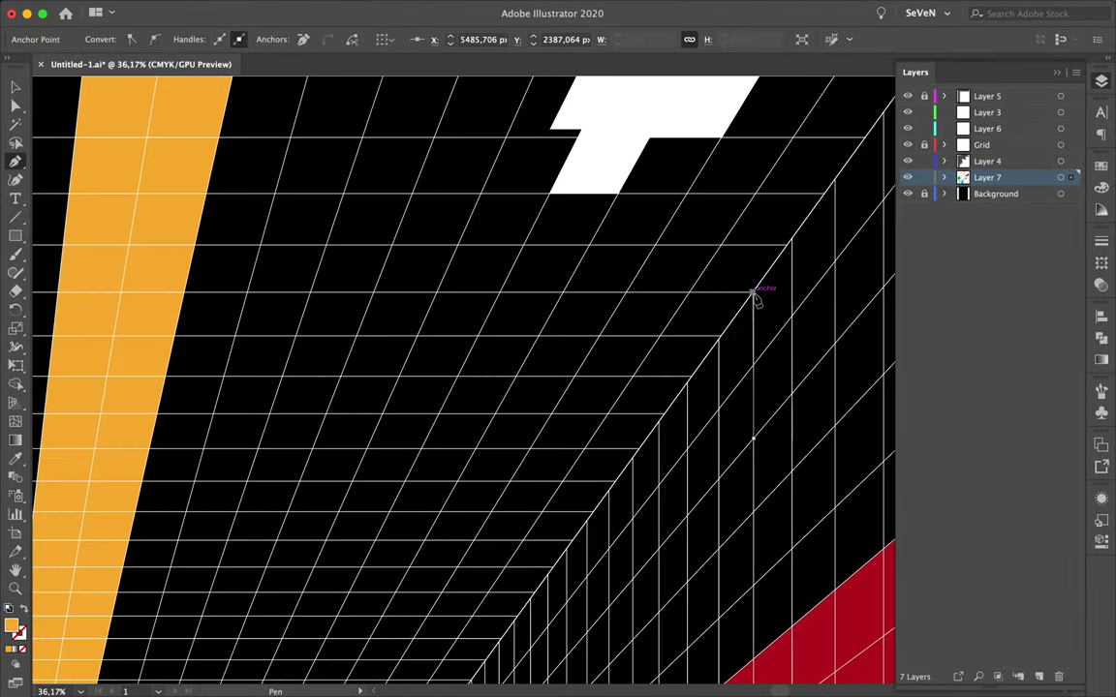
left_click(562, 292)
left_click(540, 336)
left_click(720, 338)
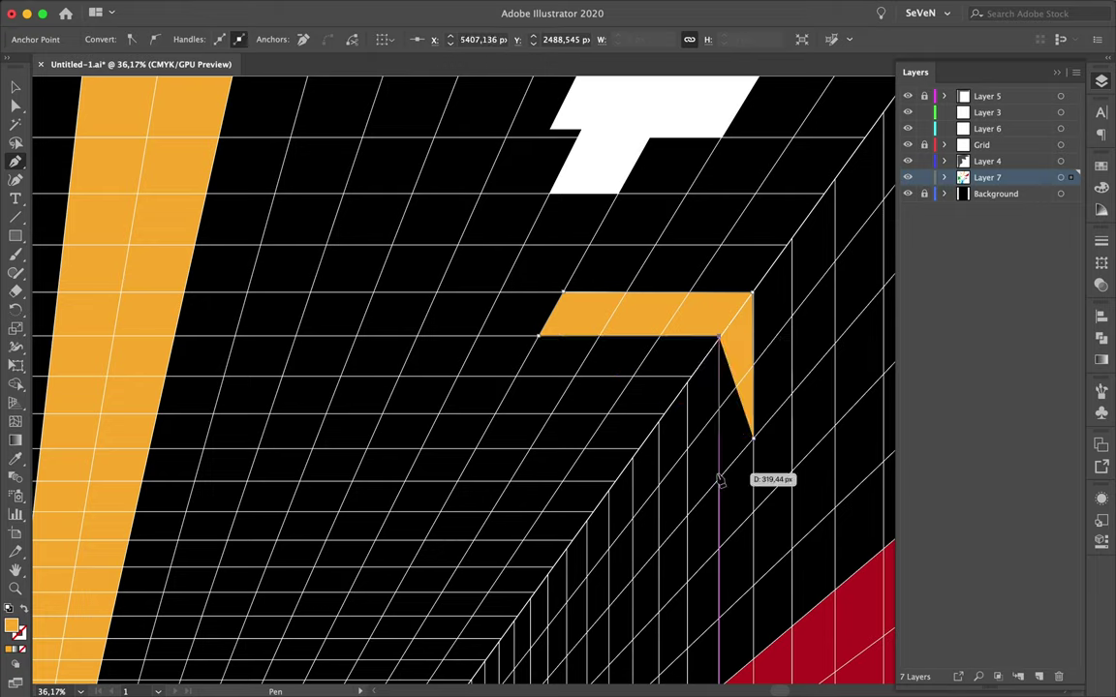
left_click(754, 438)
scroll(658, 223, "up", 3)
scroll(639, 213, "up", 2)
key("a")
scroll(474, 425, "down", 3)
scroll(479, 427, "down", 2)
mouse_move(436, 512)
left_mouse_down()
mouse_move(410, 542)
mouse_move(432, 523)
left_mouse_up()
scroll(434, 518, "down", 10)
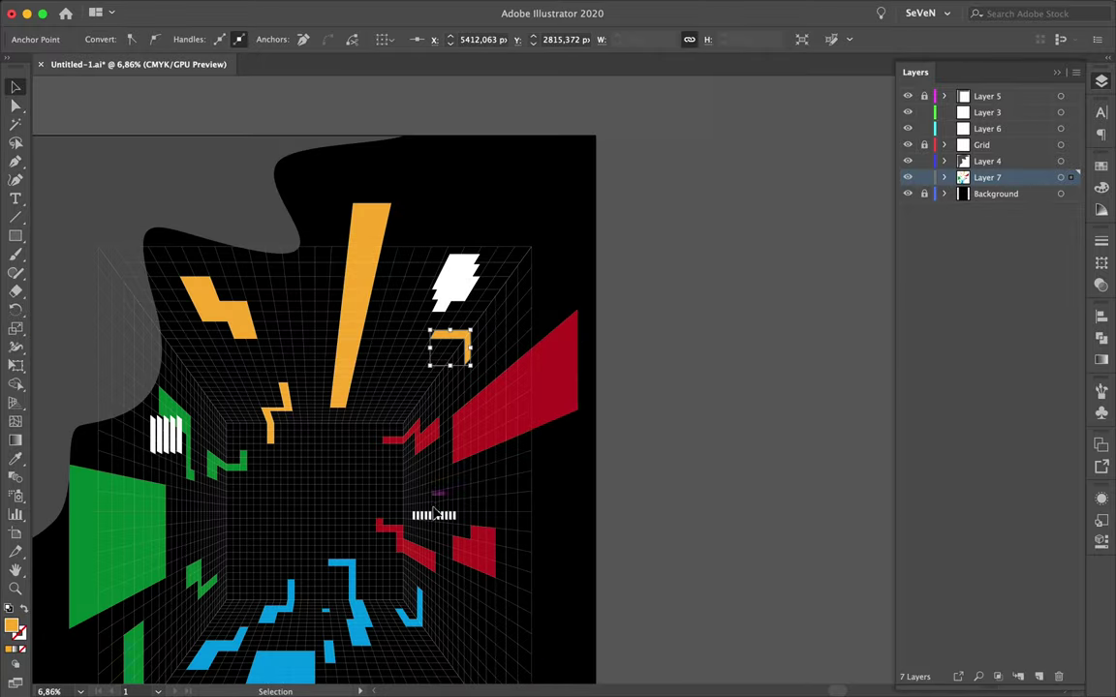
scroll(436, 513, "down", 2)
scroll(435, 515, "down", 1)
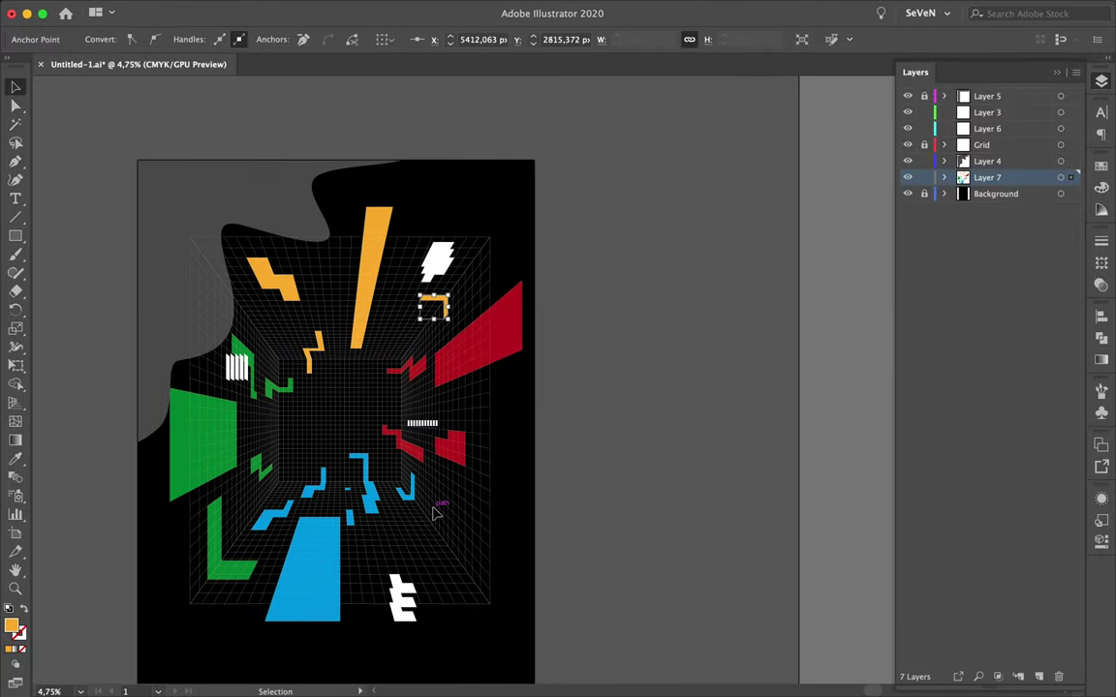
scroll(433, 513, "up", 3)
scroll(455, 455, "down", 1)
scroll(461, 440, "down", 3)
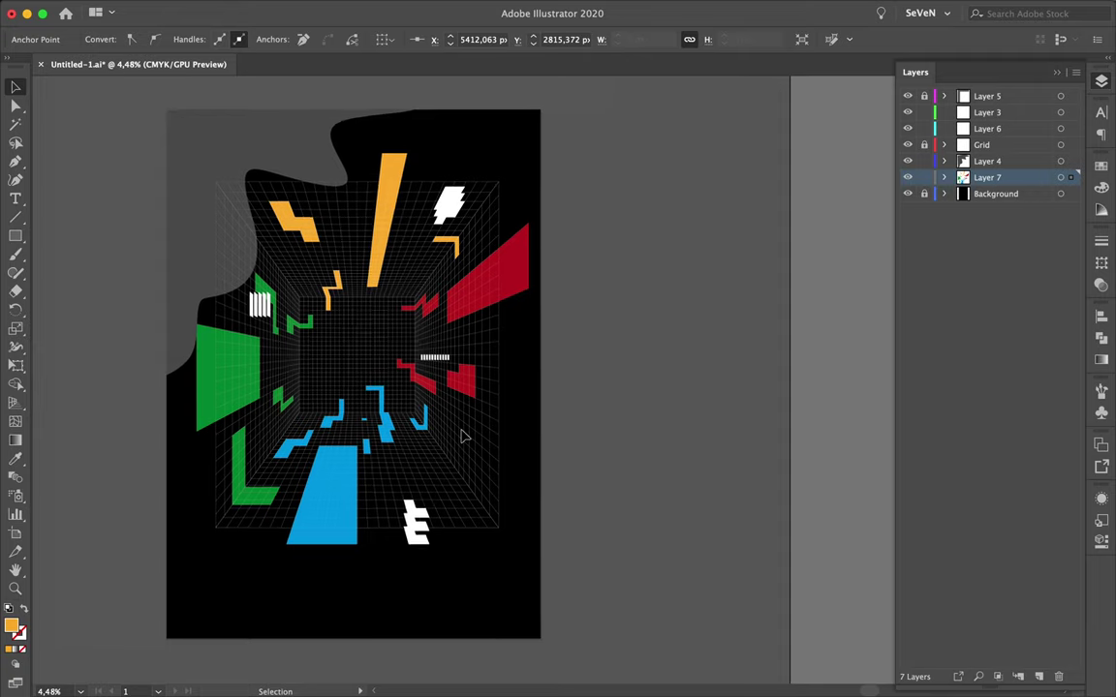
left_click(463, 437)
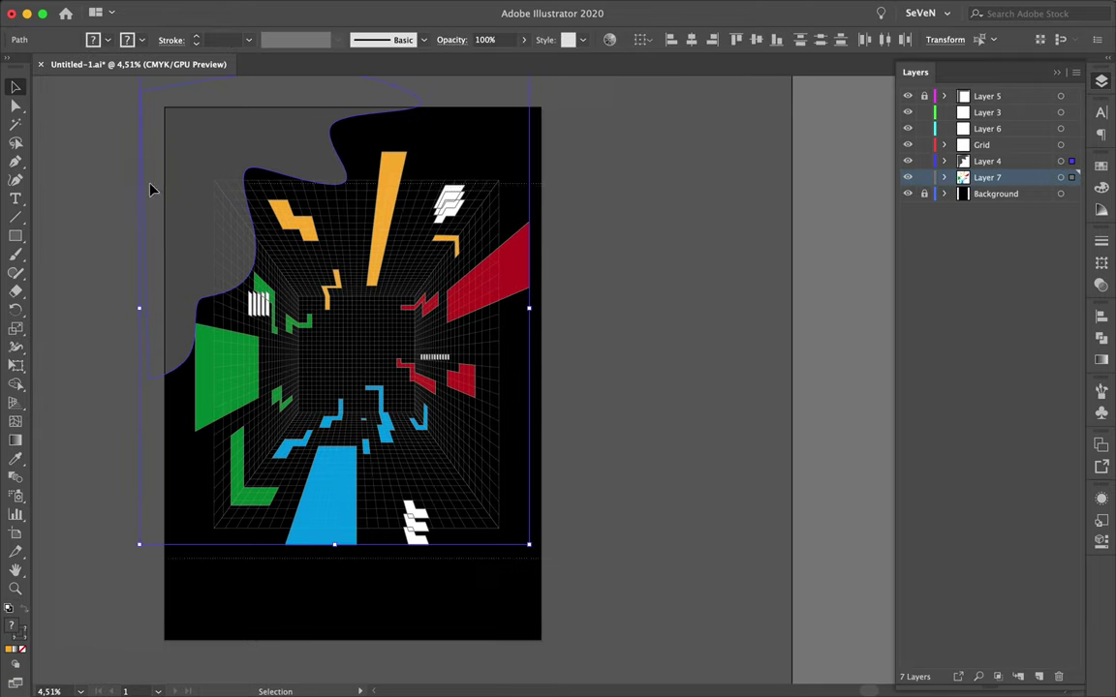
left_click(227, 208)
left_click_drag(544, 135, 642, 210)
left_click(649, 215)
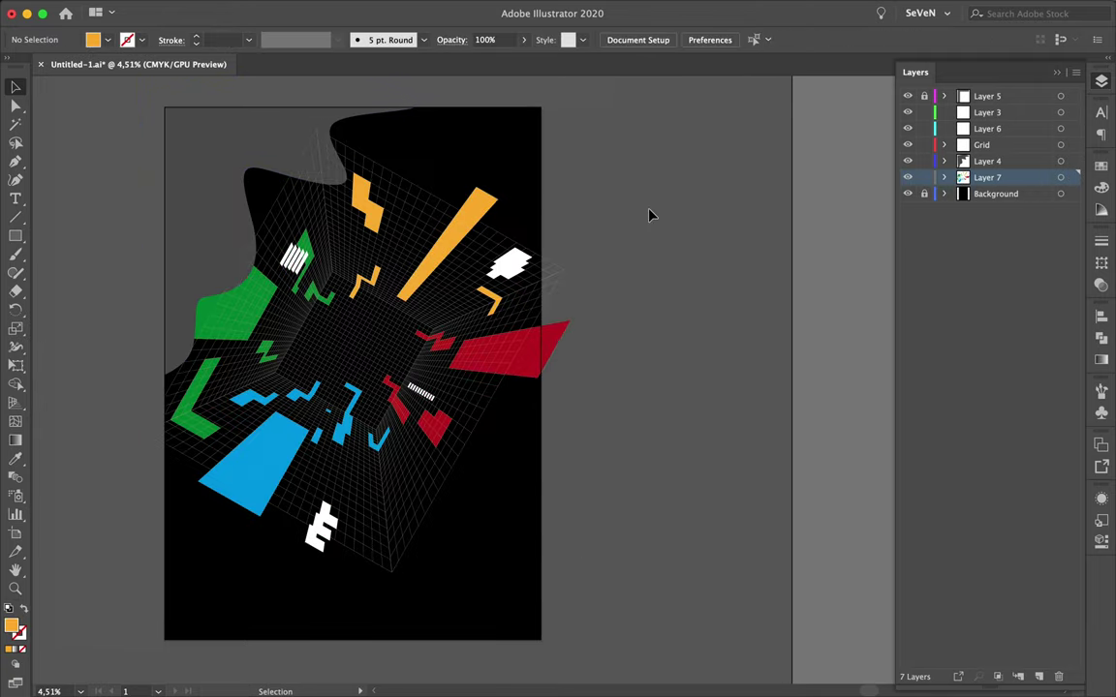
key("ctrl+z")
scroll(528, 163, "up", 3)
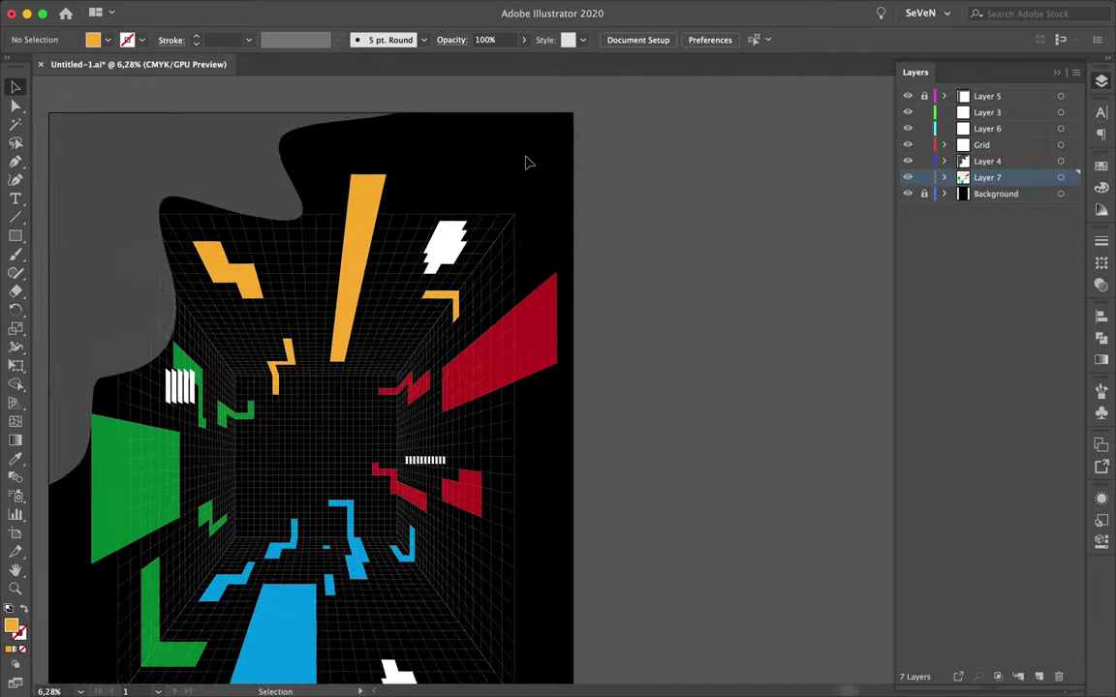
scroll(528, 162, "down", 2)
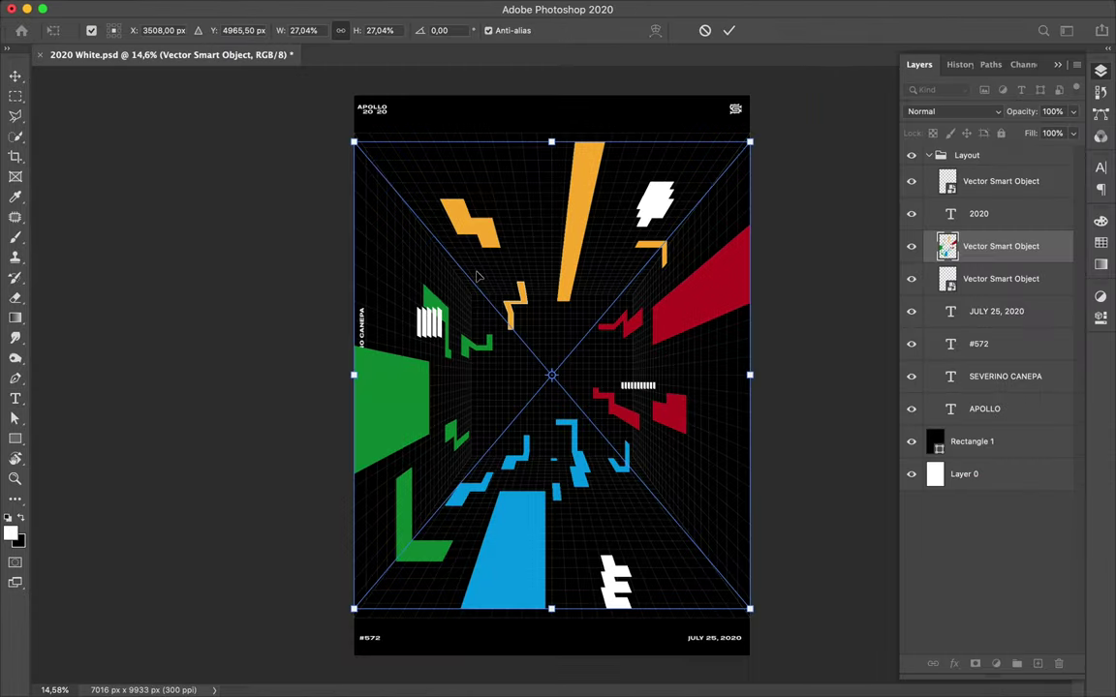
- Shrink the grid smart object around its centre in the poster
scroll(578, 226, "up", 2)
scroll(578, 227, "up", 2)
key("v")
left_click(734, 170)
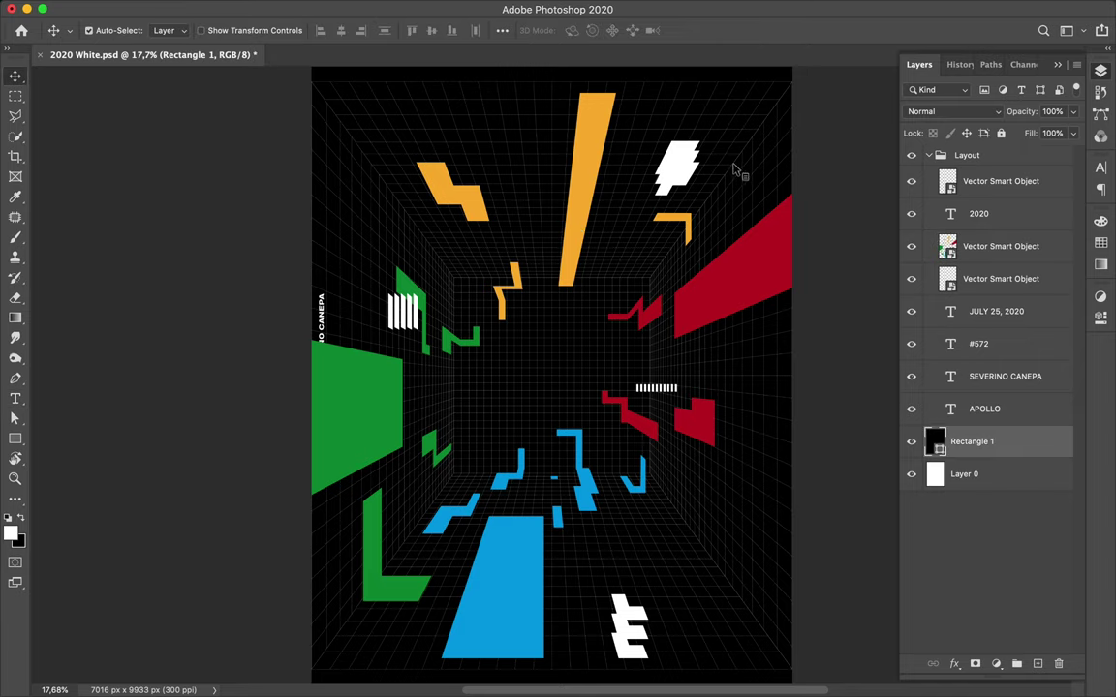
left_click(651, 286)
key("ctrl+t")
left_click_drag(789, 70, 734, 149)
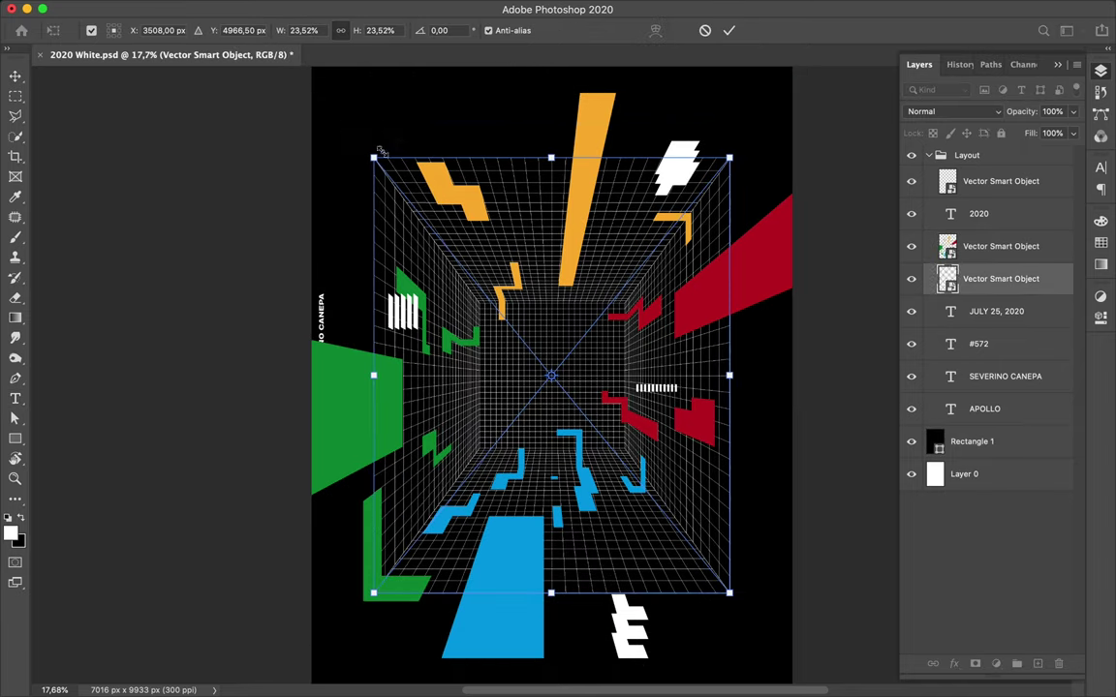
key("Return")
- Delete the old coloured-shapes and grid smart object layers
left_click(746, 261)
key("ctrl+t")
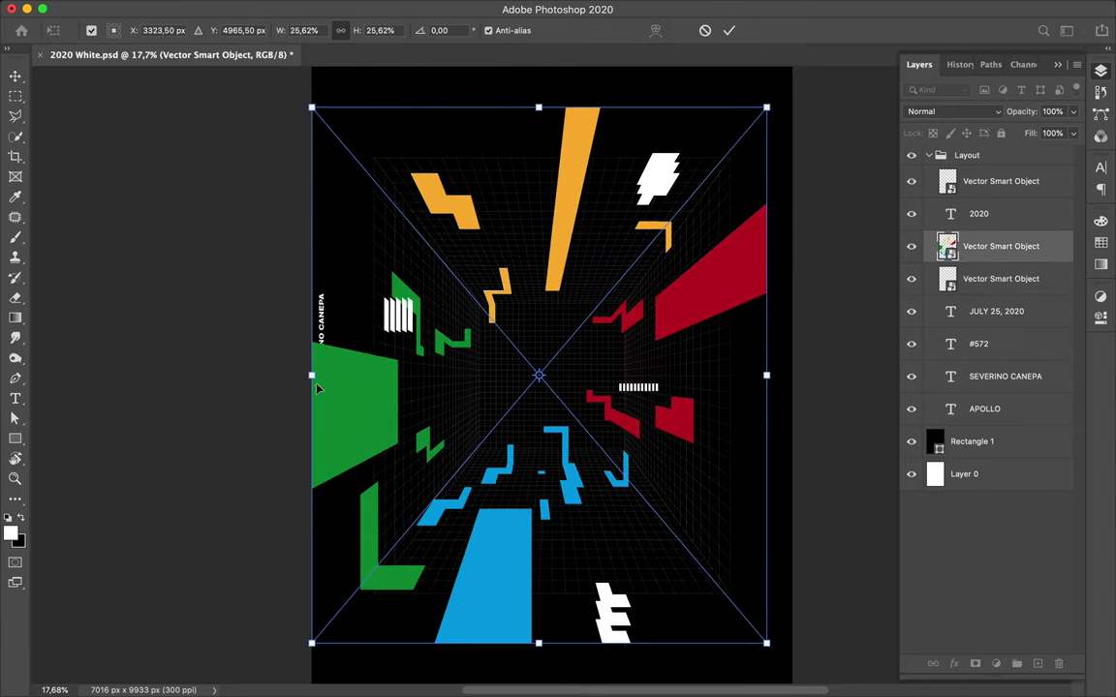
scroll(336, 381, "up", 2)
scroll(336, 380, "up", 1)
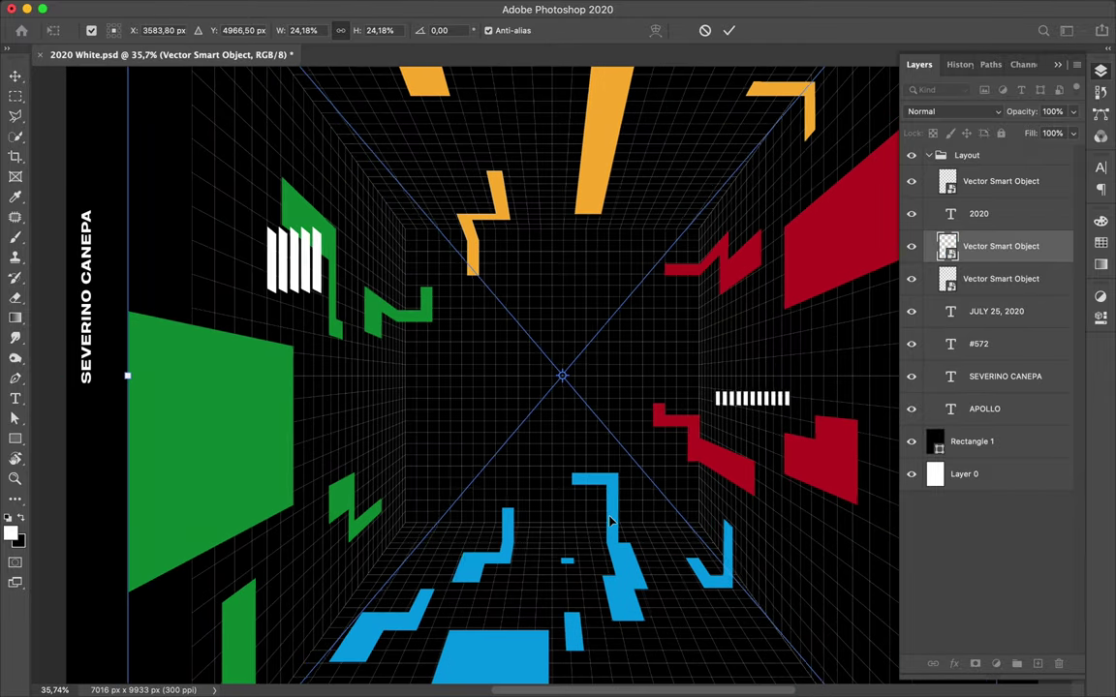
key("Escape")
key("Delete")
key("Delete")
left_click(971, 409)
- Drag the grid artwork from Illustrator into the Photoshop poster
left_click(506, 670)
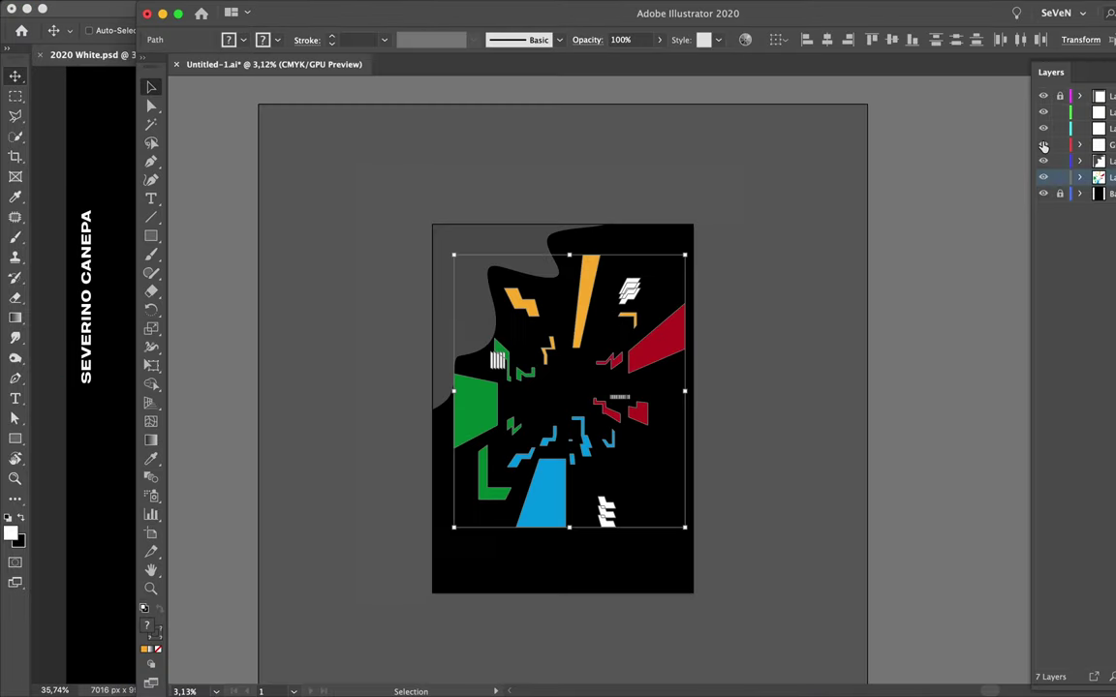
left_click(469, 523)
left_click_drag(568, 320, 172, 376)
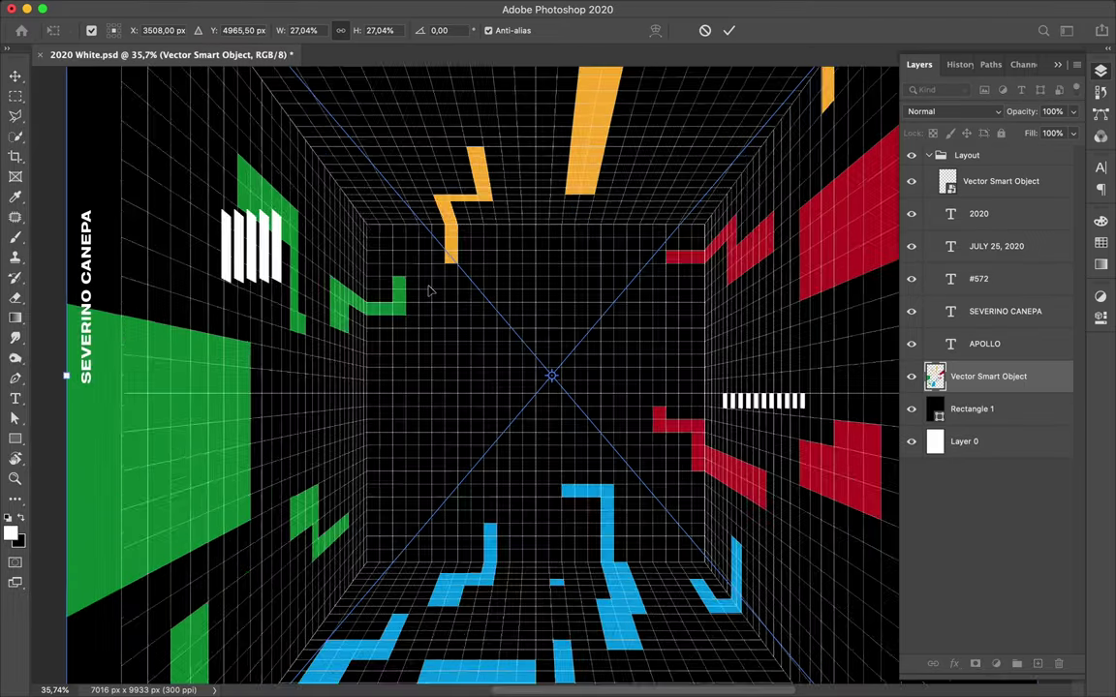
scroll(551, 373, "down", 3)
- Shrink the placed artwork, then bring the grey wave shape in from Illustrator
left_click_drag(813, 374, 783, 374)
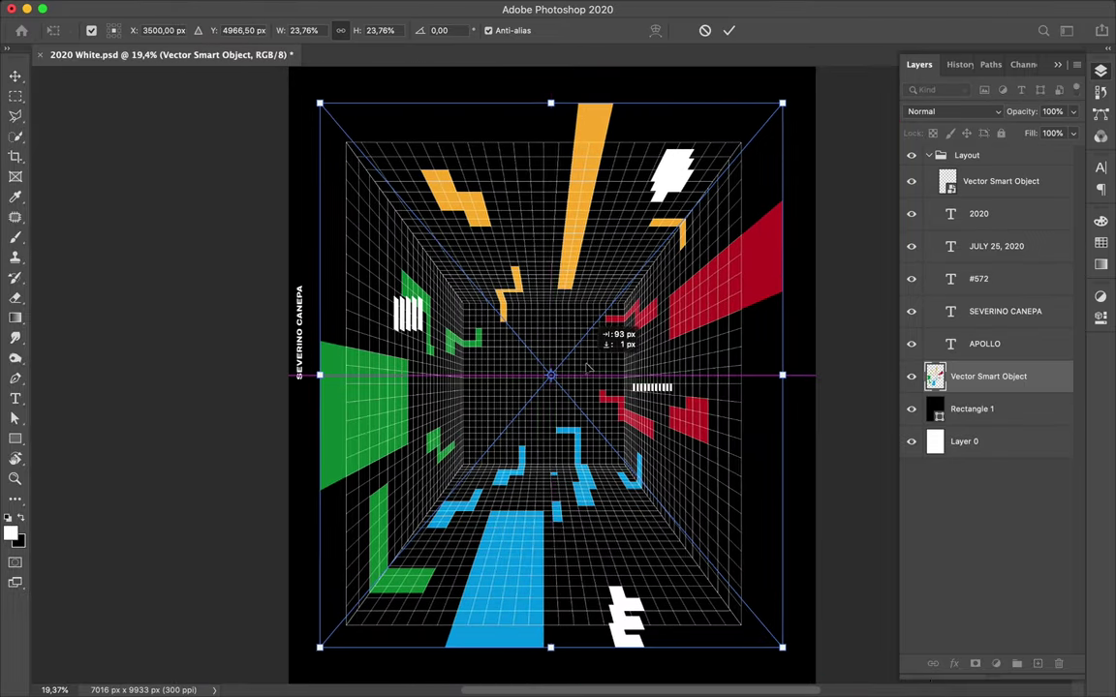
left_click(505, 671)
left_click_drag(485, 257, 379, 179)
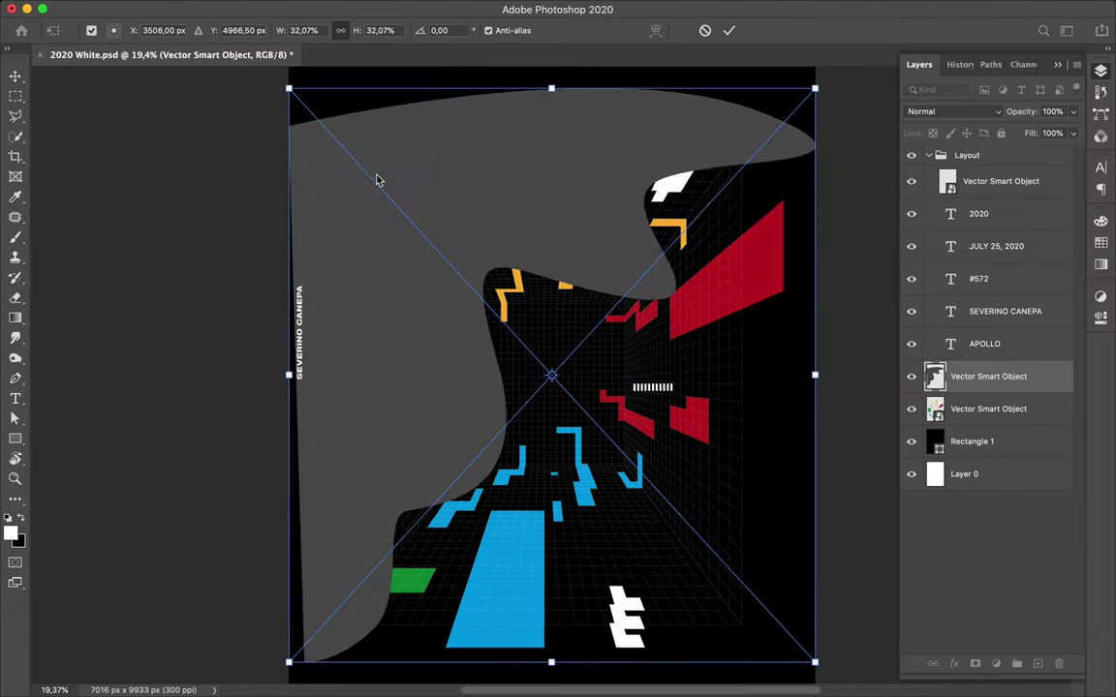
key("Return")
- Move the grey shape below the grid, delete white Layer 0, and reposition the shape up-left
left_click_drag(988, 376, 988, 416)
left_click(968, 474)
key("Delete")
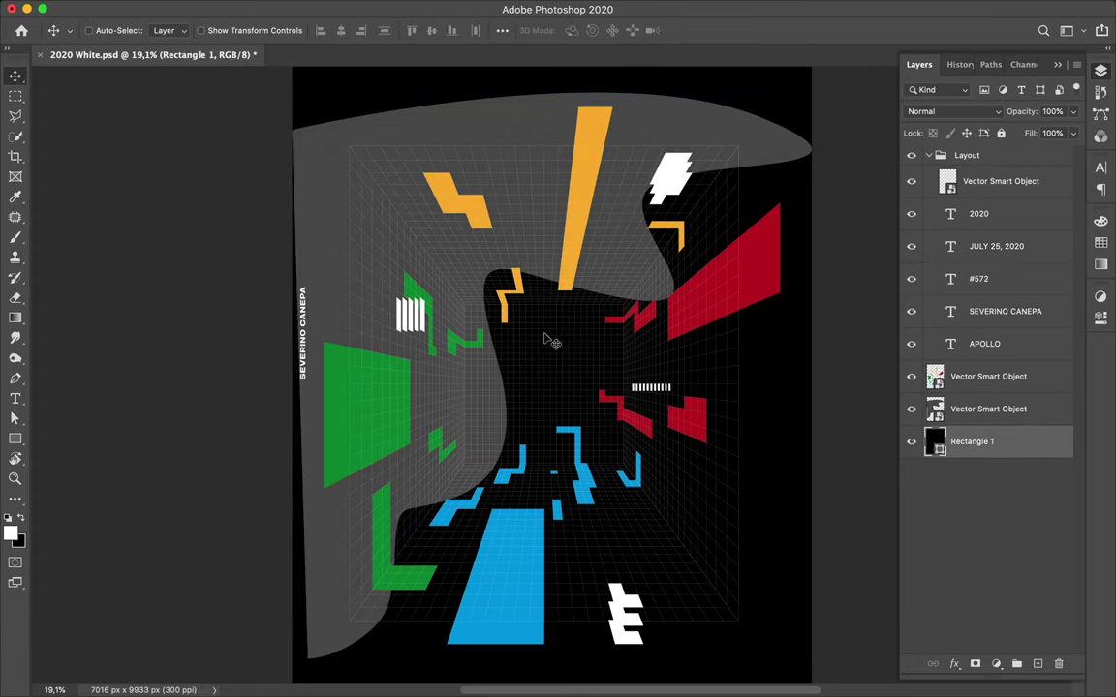
key("super+0")
left_click_drag(378, 241, 320, 103)
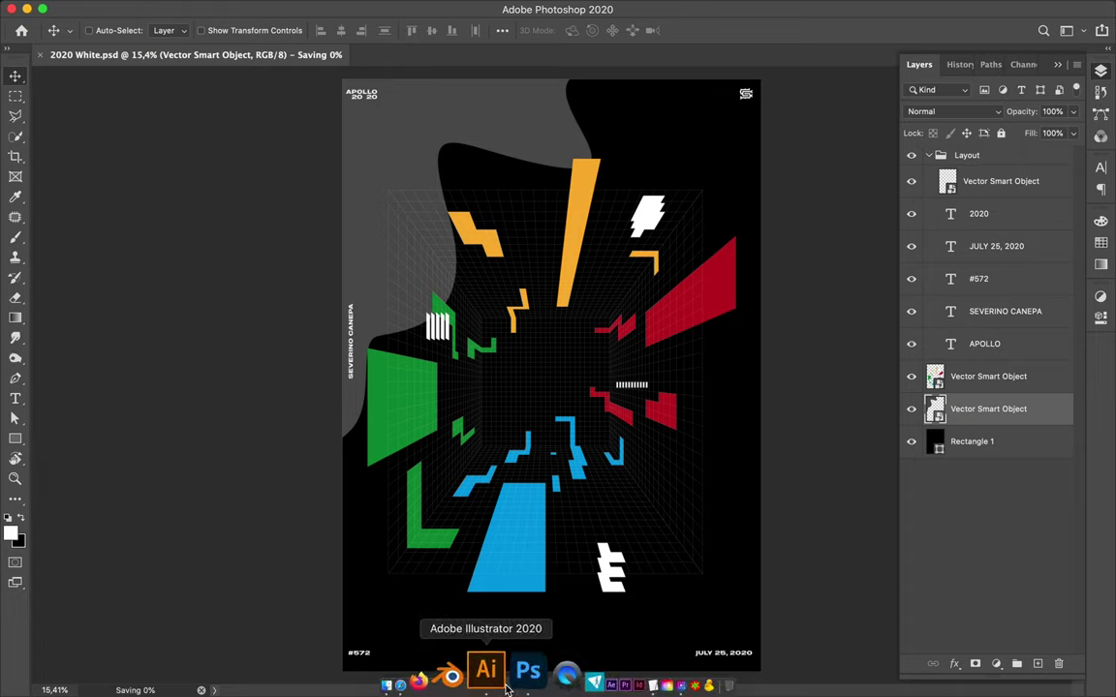
- Duplicate the grey shape layer and apply Add Noise to the copy
left_click(498, 671)
left_click(530, 672)
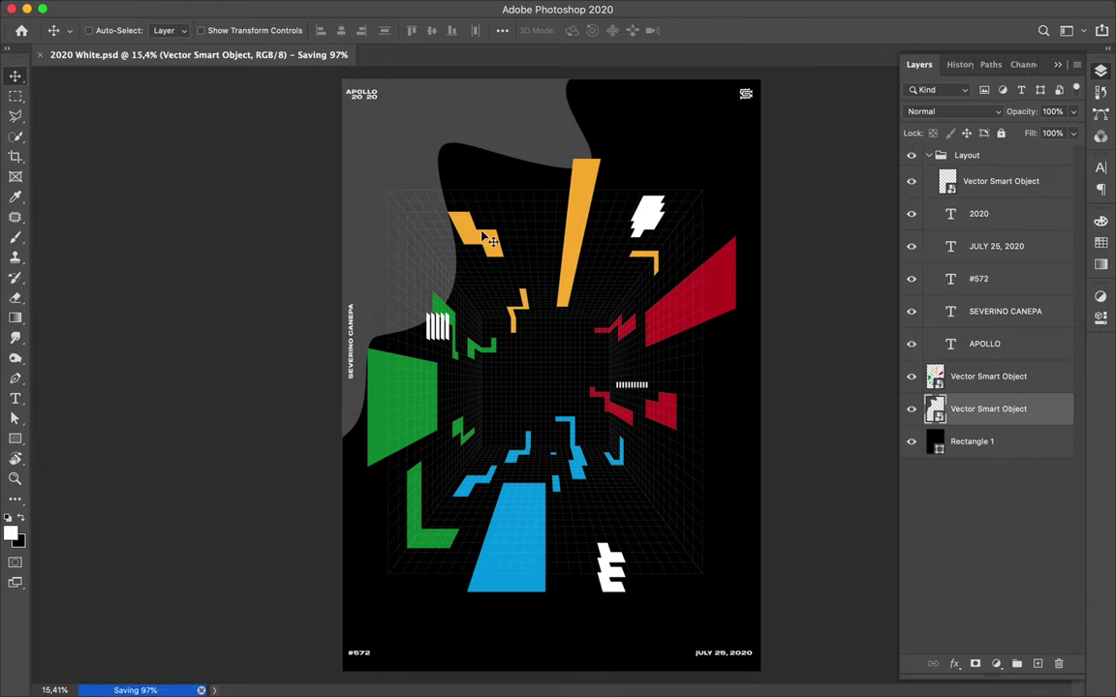
left_click_drag(971, 401, 972, 405)
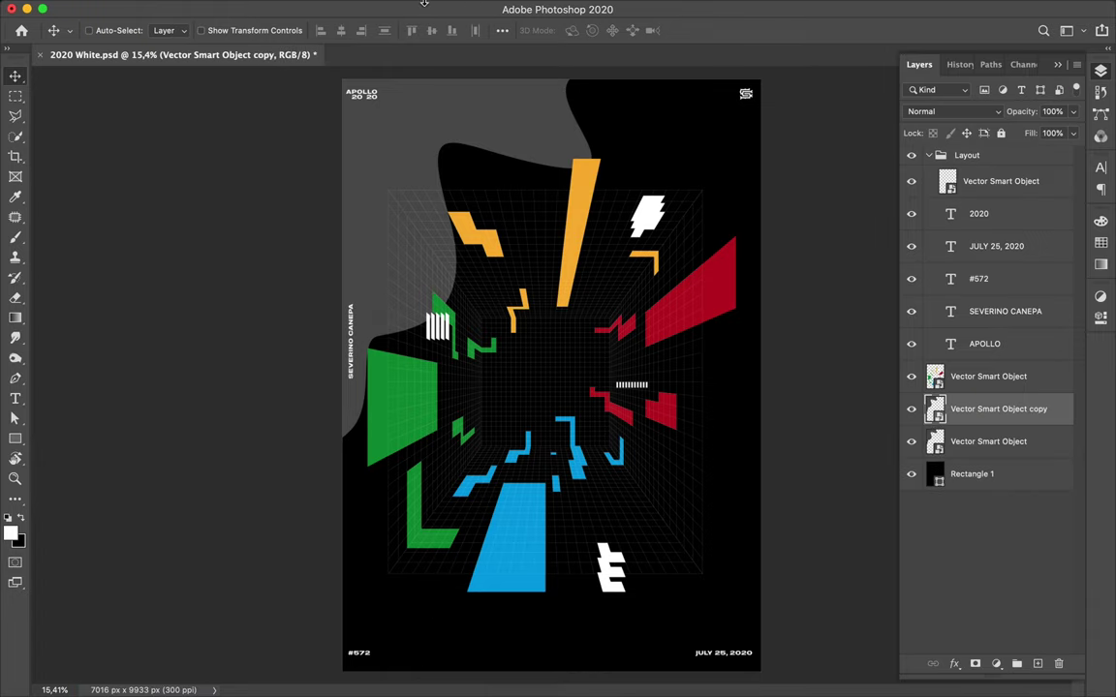
left_click(363, 8)
left_click(625, 236)
left_click(205, 38)
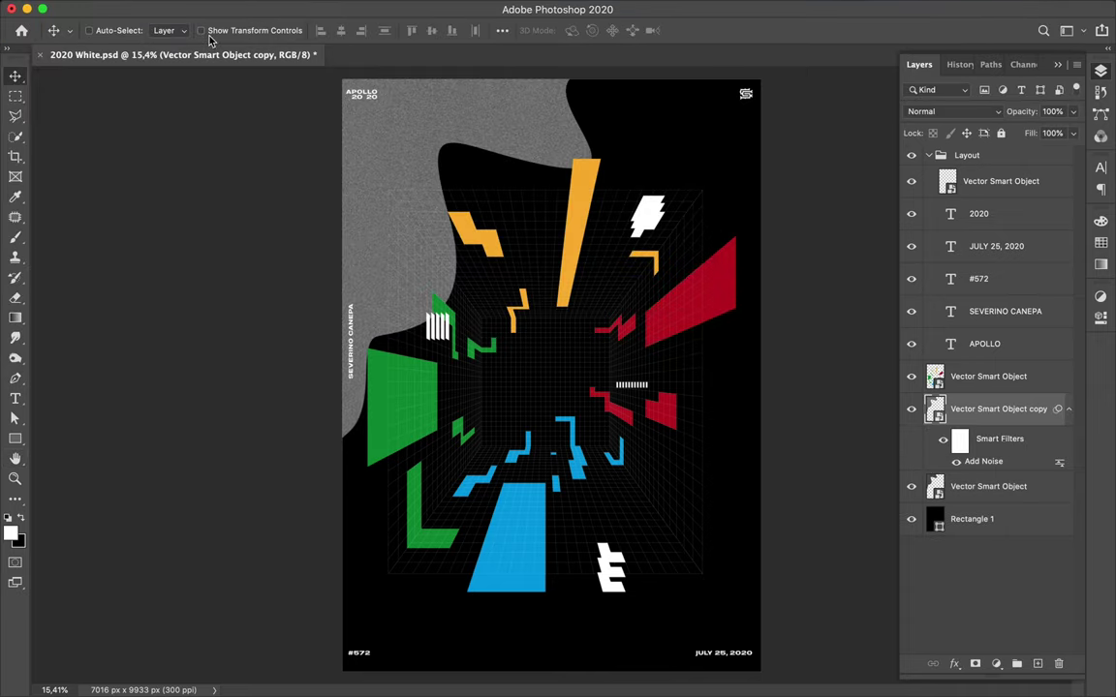
- Set the noisy copy to Overlay with 36% fill, then delete it and return to Illustrator
left_click(954, 111)
left_click(932, 284)
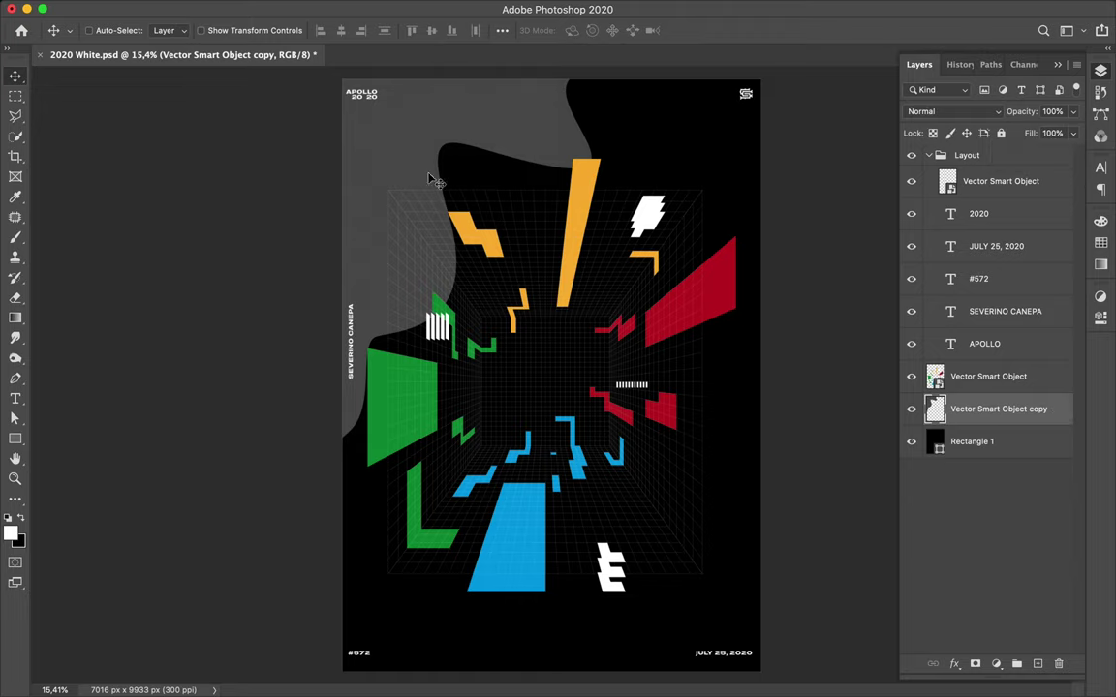
left_click_drag(1070, 150, 1027, 153)
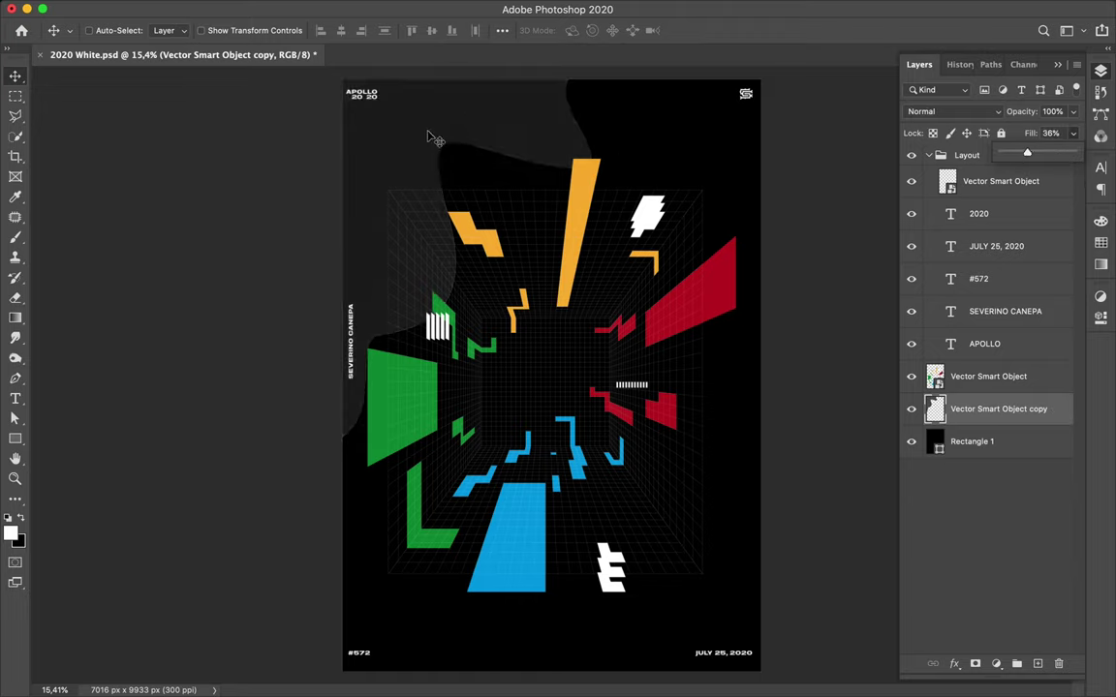
left_click(1057, 663)
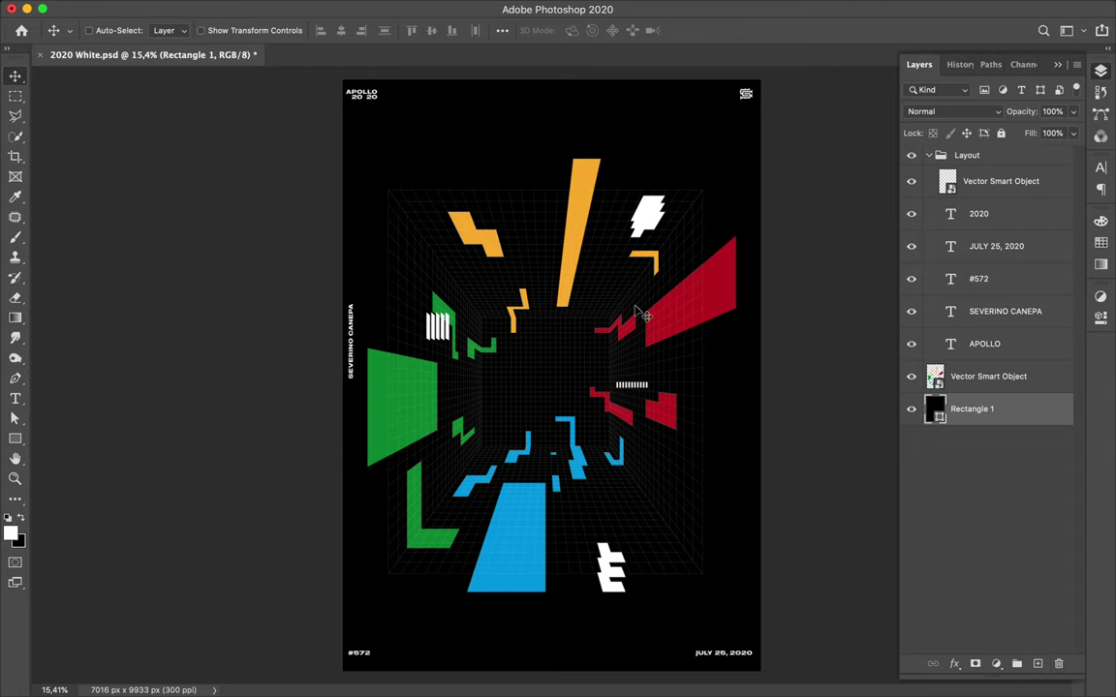
left_click(470, 671)
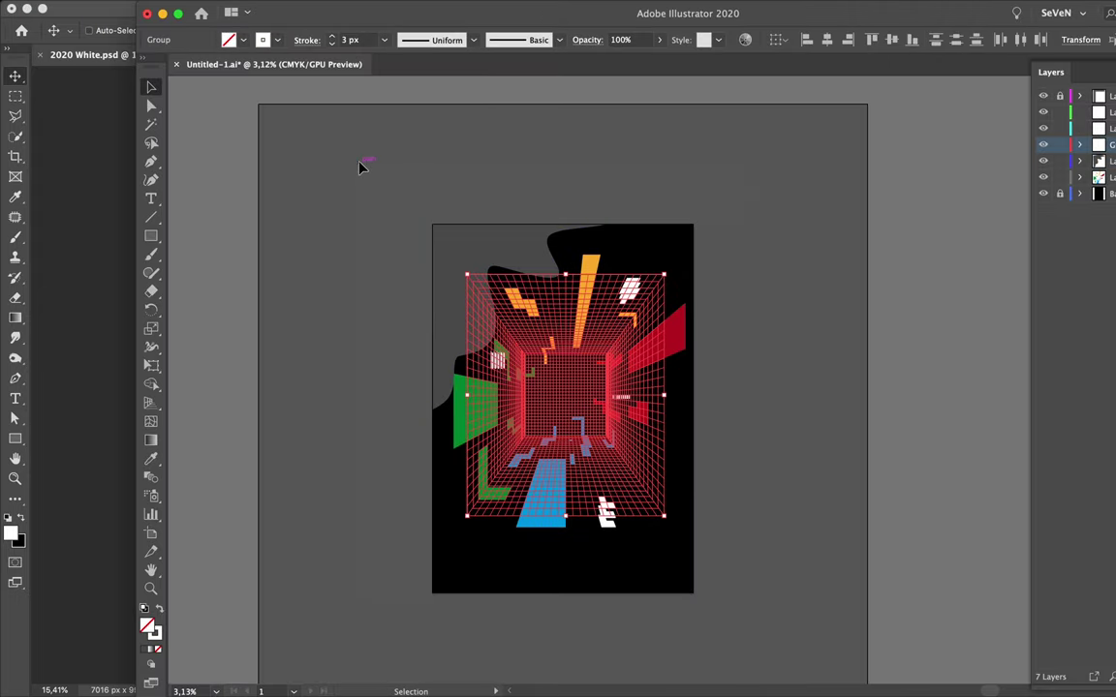
- Place the red grid artwork into the poster, delete the older layer, and shrink the grid to fit
left_click_drag(443, 241, 562, 327)
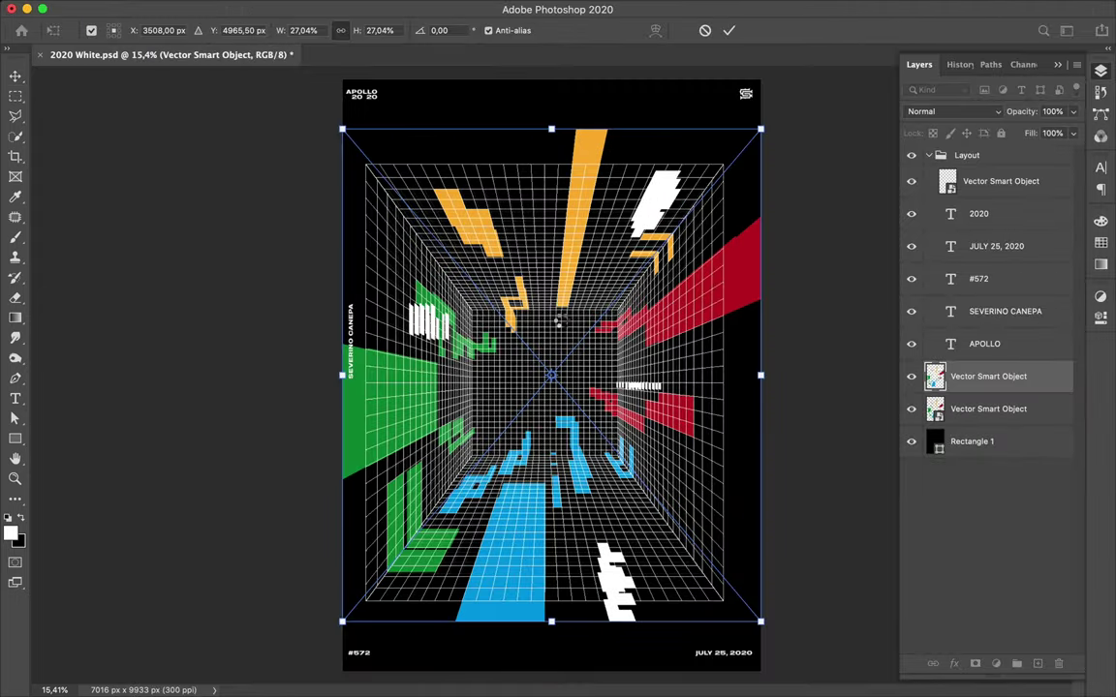
key("Return")
left_click(962, 409)
key("BackSpace")
left_click(988, 376)
key("ctrl+t")
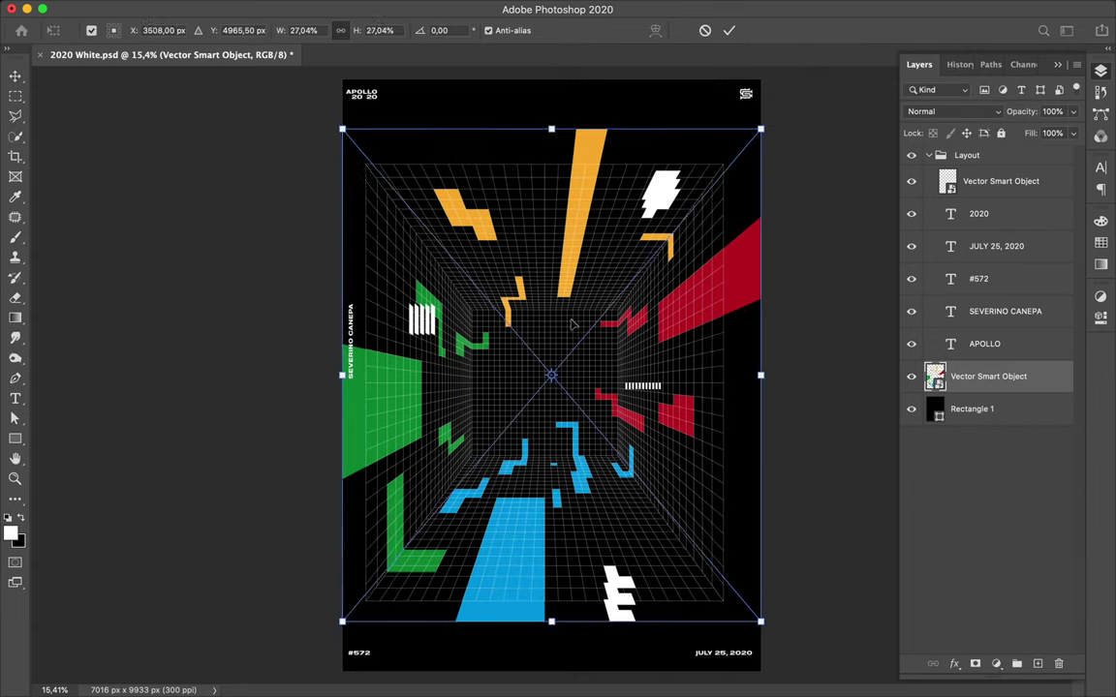
left_click_drag(760, 376, 738, 380)
key("Return")
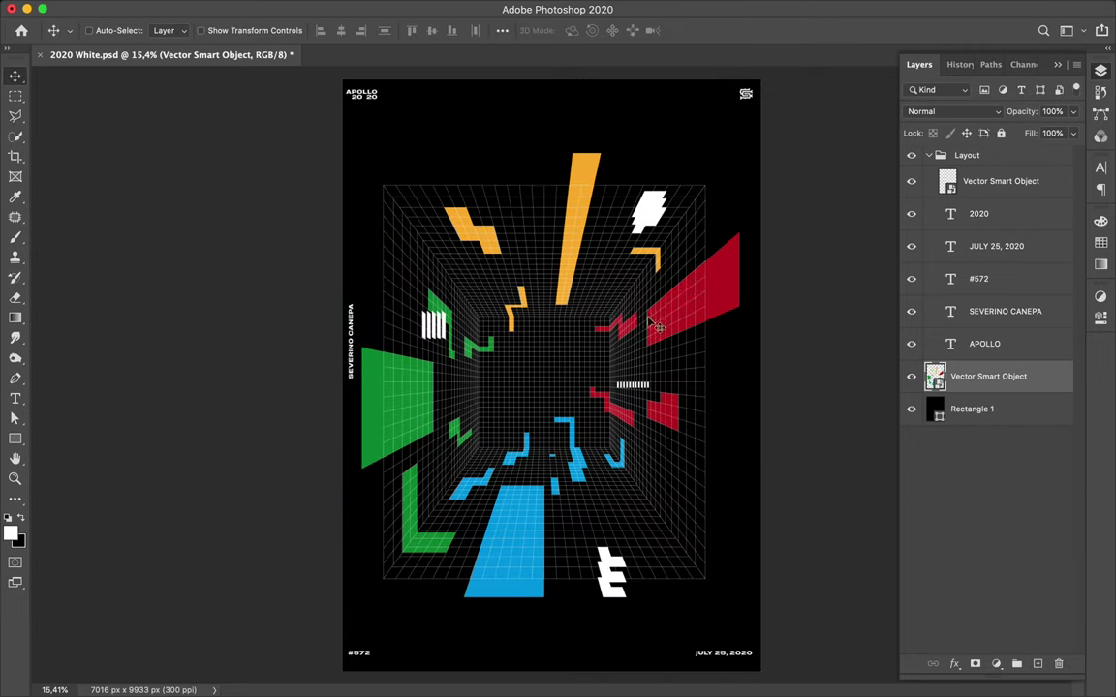
- Delete the grid in Illustrator and place the coloured shapes, scaled to 25.6% over the grid
left_click(498, 672)
key("BackSpace")
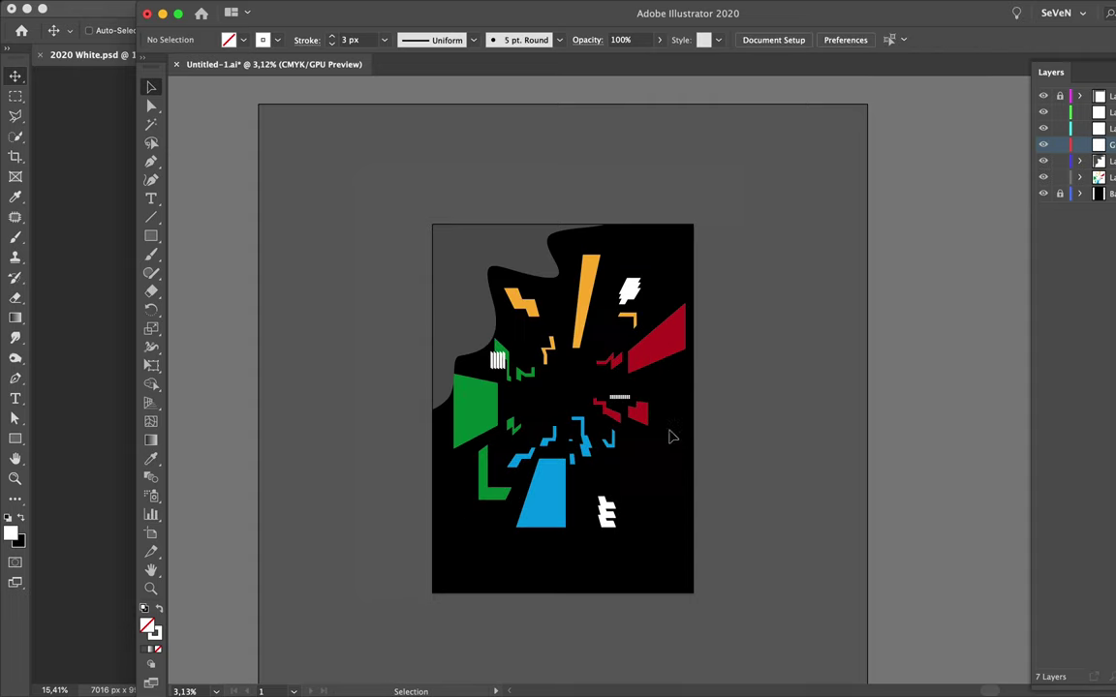
left_click_drag(678, 505, 124, 354)
left_click_drag(340, 348, 361, 375)
key("Return")
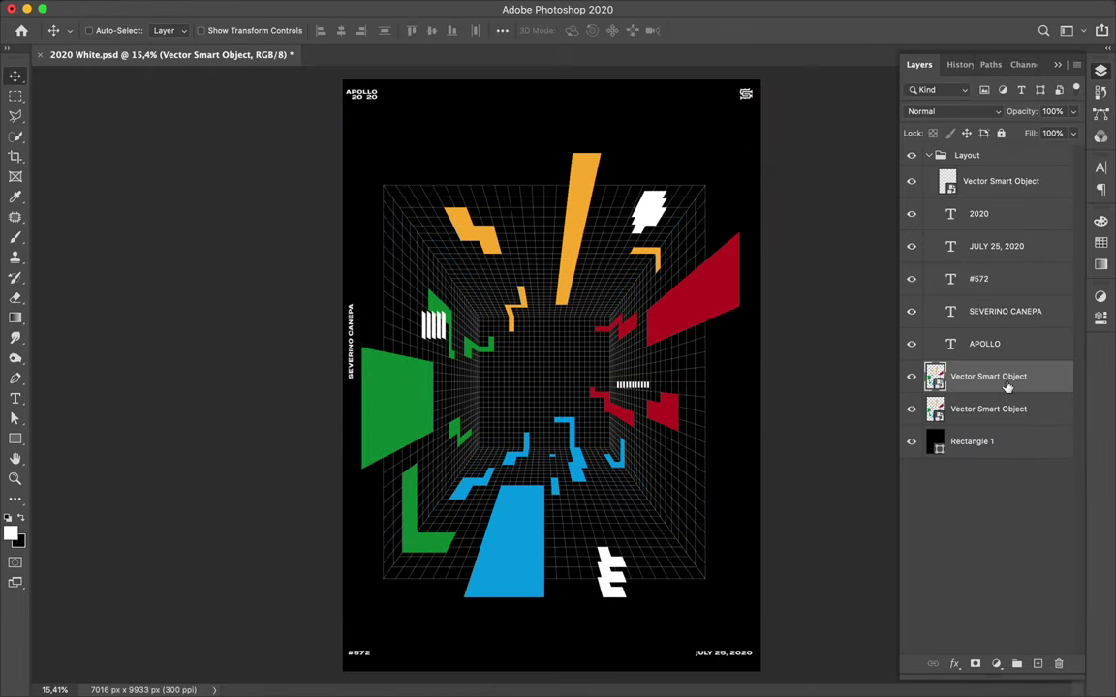
- Apply a 123.6 px Gaussian Blur to the coloured shapes layer
left_click(275, 8)
mouse_move(370, 193)
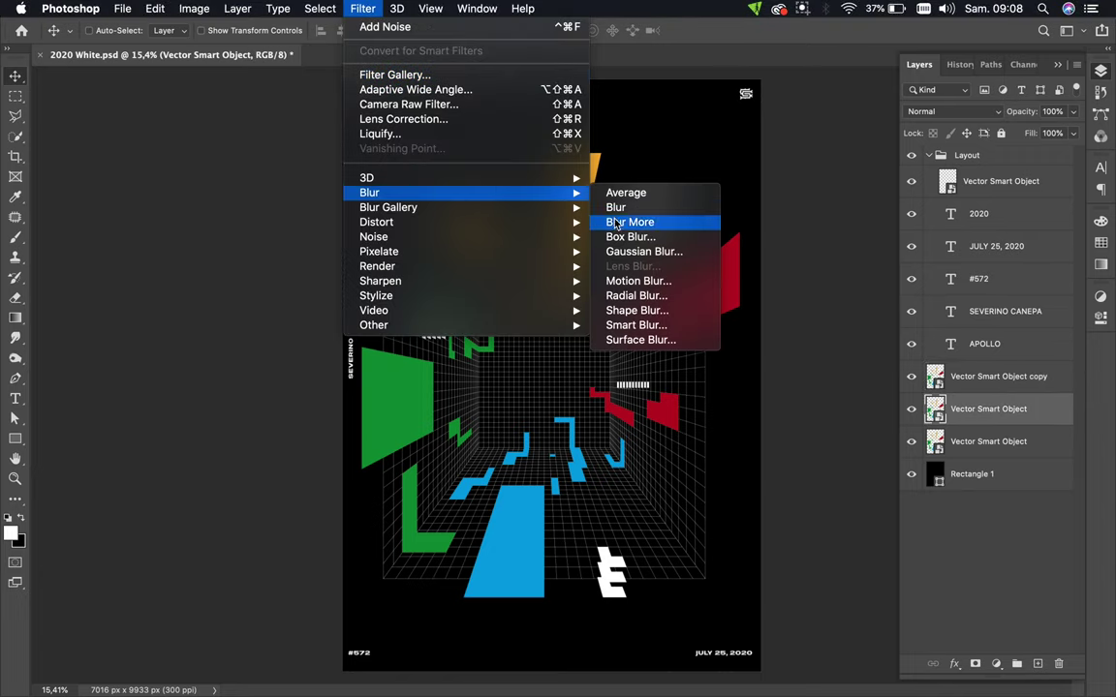
left_click(647, 241)
left_click_drag(797, 382, 794, 379)
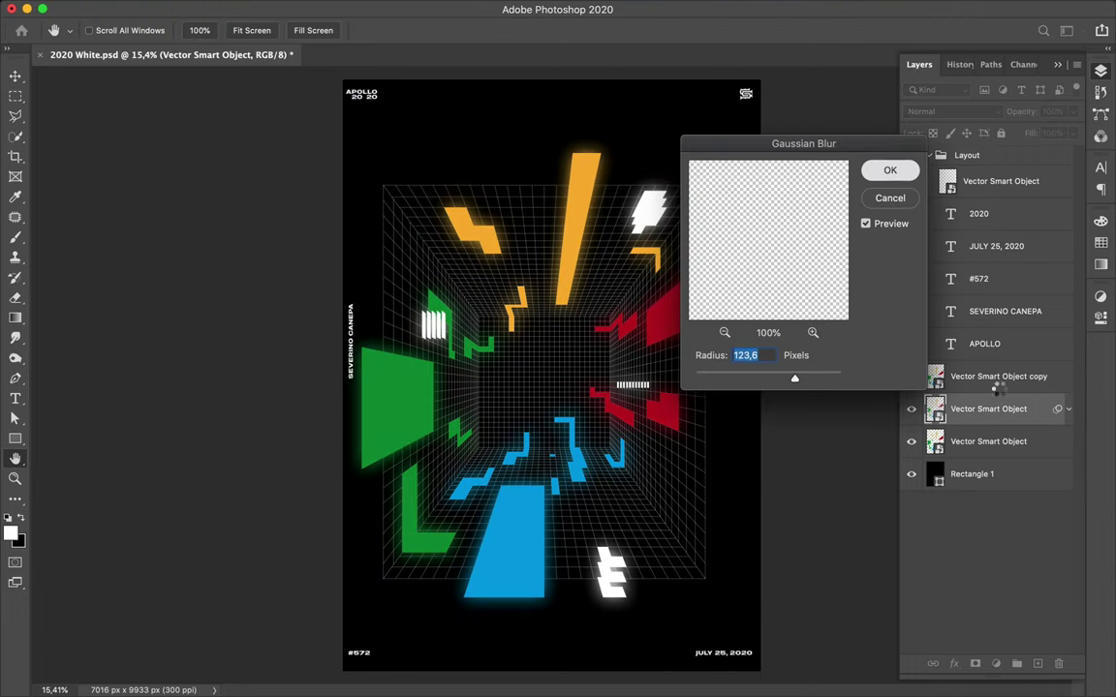
key("Return")
- Duplicate the blurred layer and set the copy to Linear Dodge (Add)
key("ctrl+j")
left_click(934, 111)
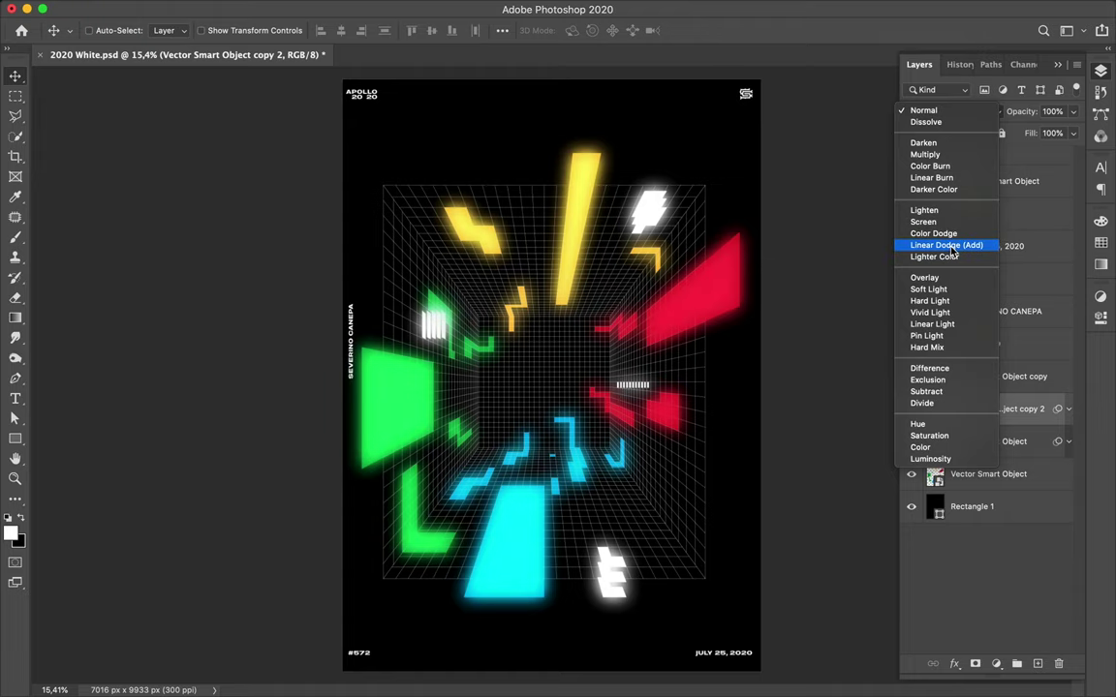
left_click(952, 247)
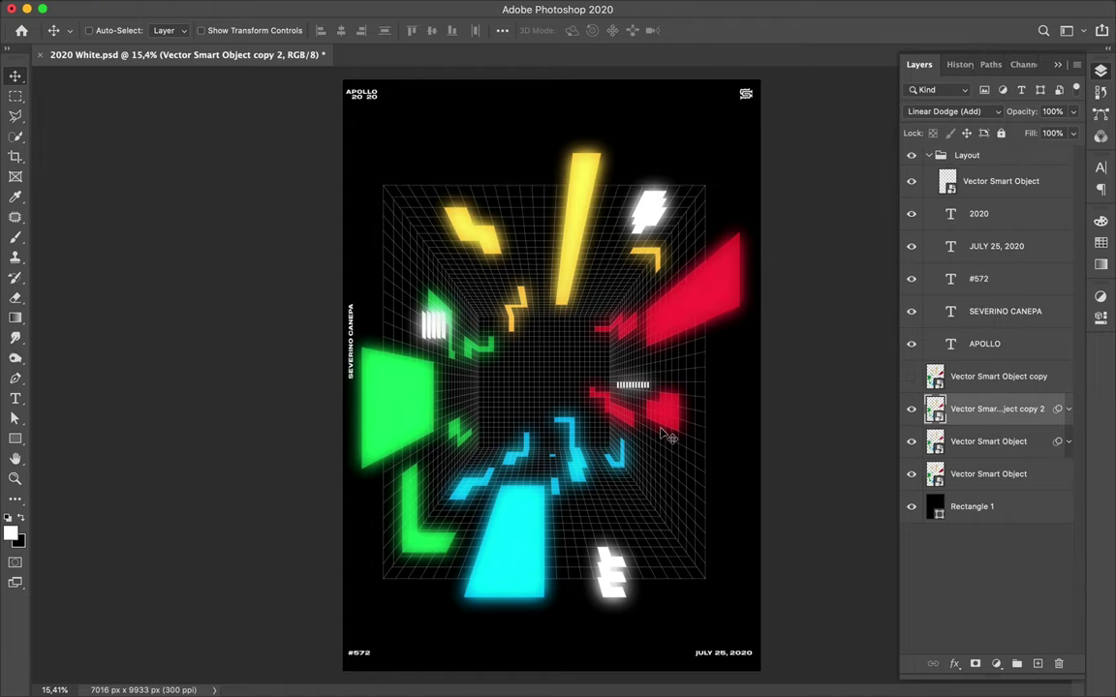
scroll(493, 339, "up", 3)
- Add an APOLLO'S text layer at the room's centre and adjust its size
scroll(494, 339, "up", 2)
key("t")
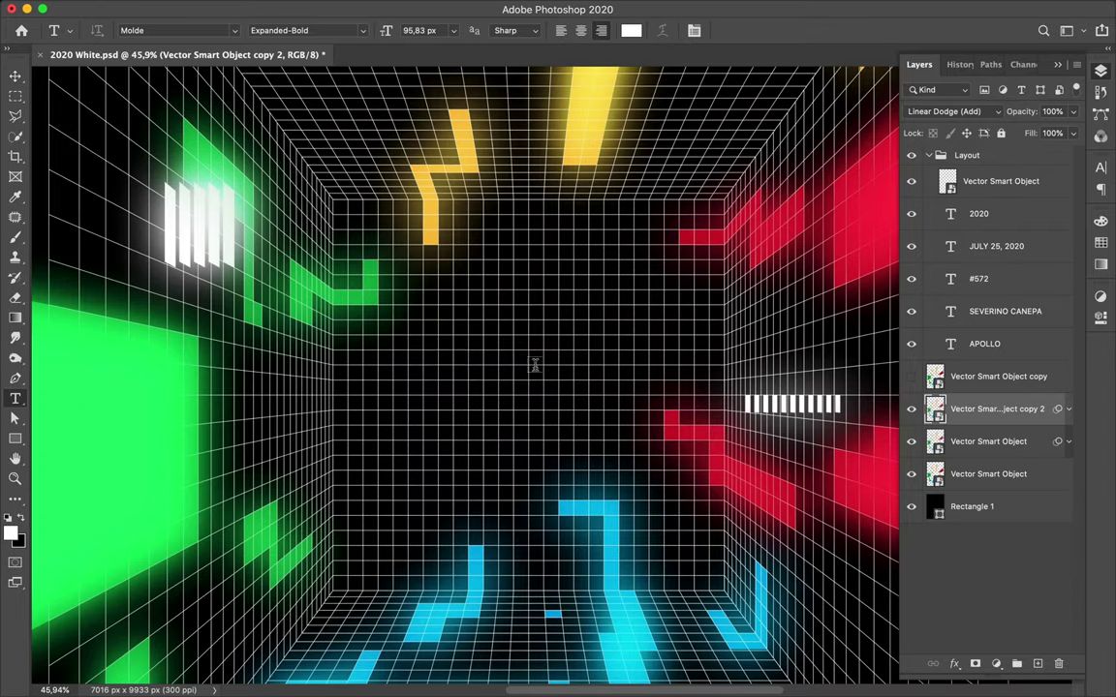
left_click(265, 343)
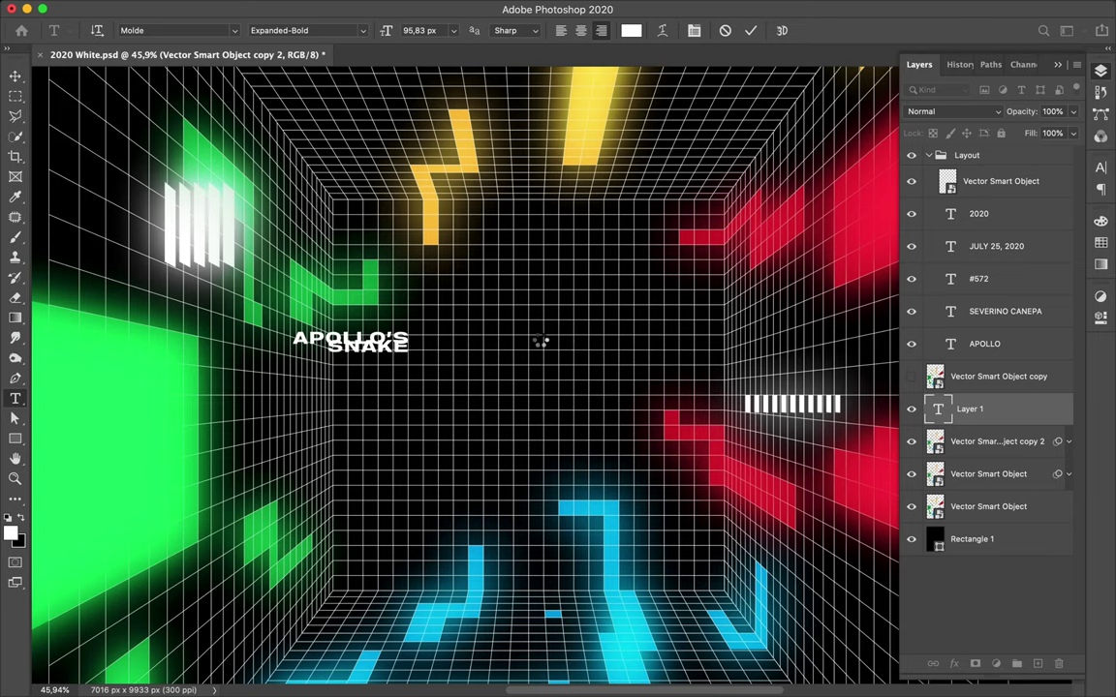
left_click_drag(541, 341, 623, 295)
left_click(1100, 170)
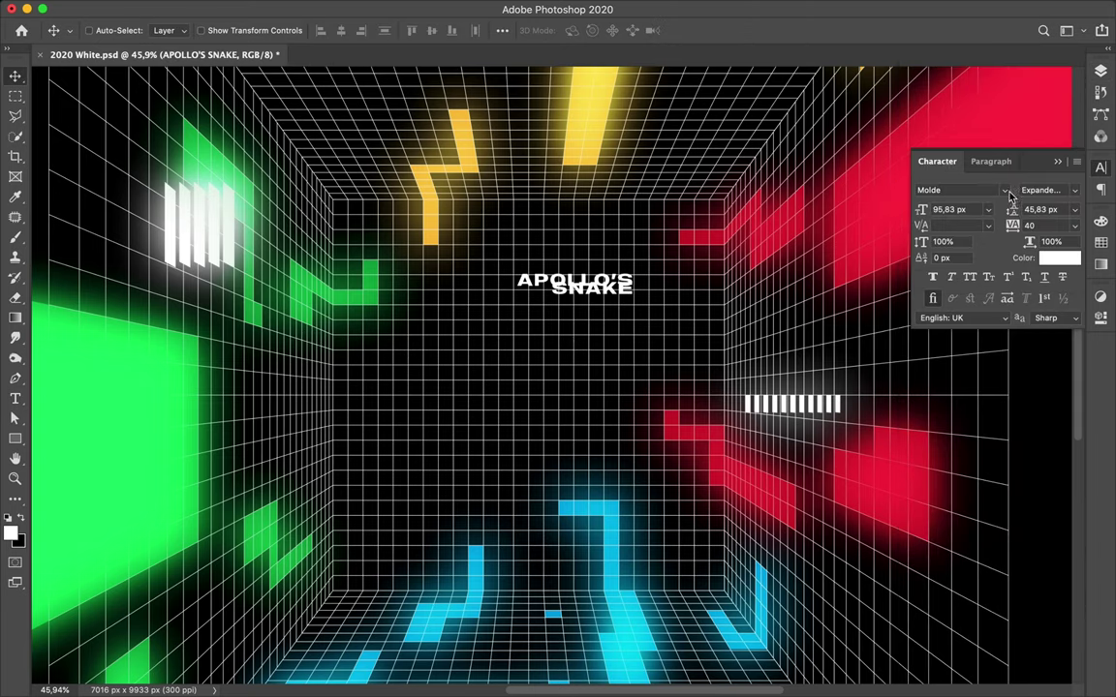
key("t")
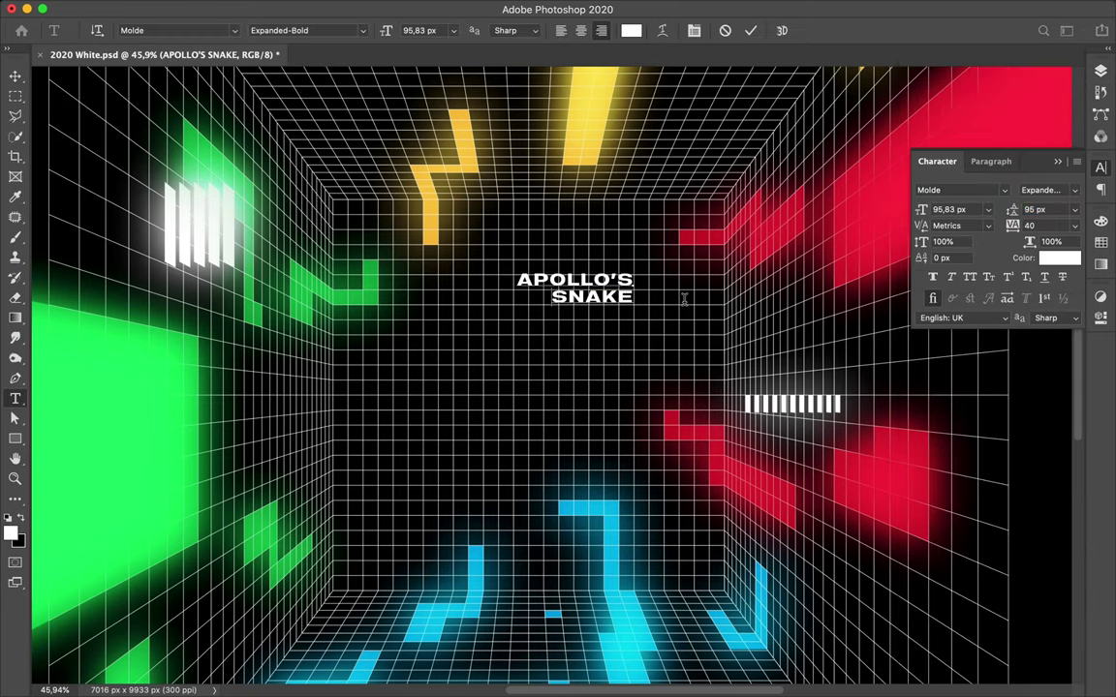
key("ctrl+t")
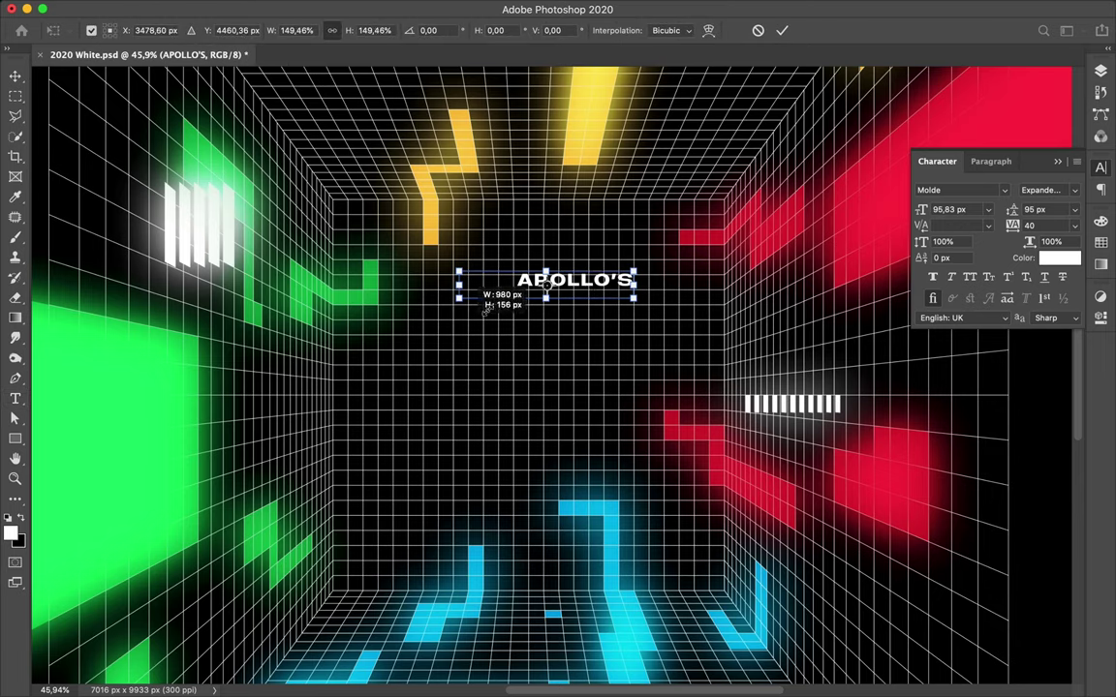
key("Return")
- Copy APOLLO'S just below it, retype it as SNAKE in a Compressed font style
left_click_drag(595, 292, 594, 322)
double_click(592, 319)
type("SNAKE")
key("Escape")
left_click(1046, 190)
scroll(989, 200, "up", 5)
left_click(866, 138)
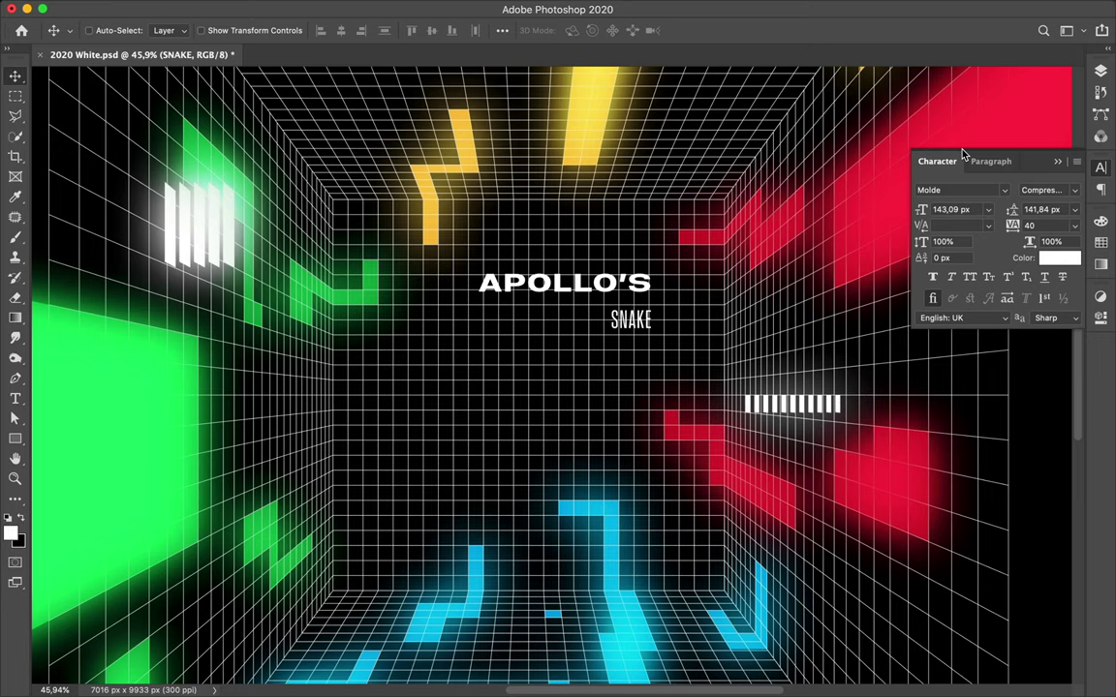
- Enlarge SNAKE and position it directly under APOLLO'S
key("ctrl+t")
left_click_drag(609, 334, 546, 376)
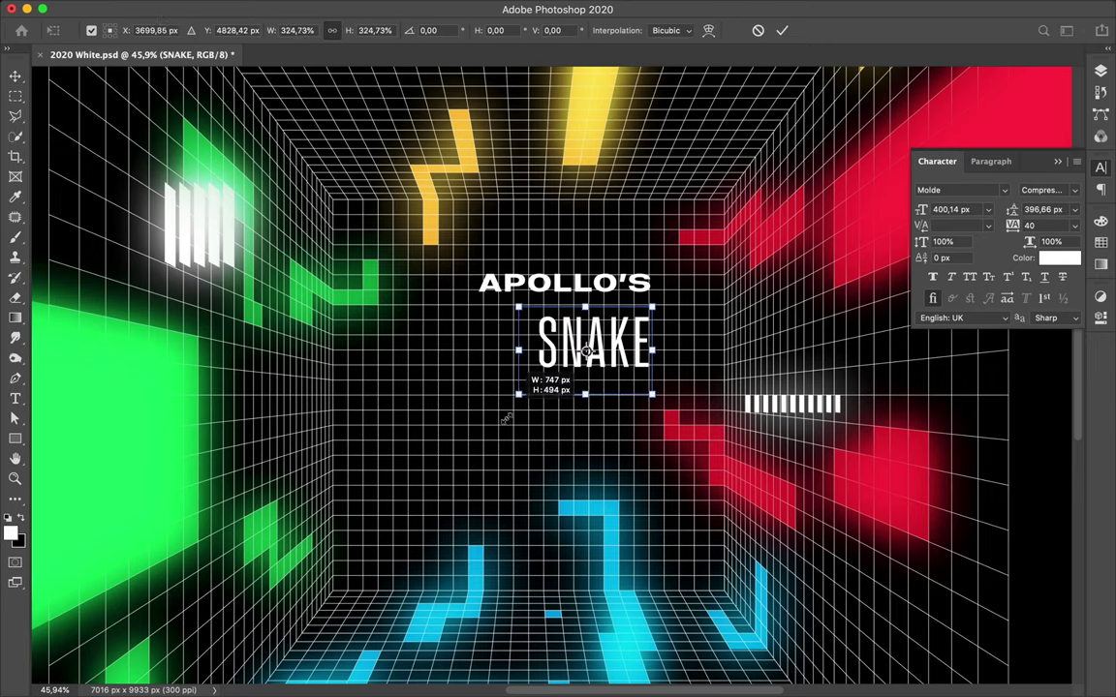
left_click_drag(504, 417, 518, 427)
left_click_drag(588, 387, 588, 344)
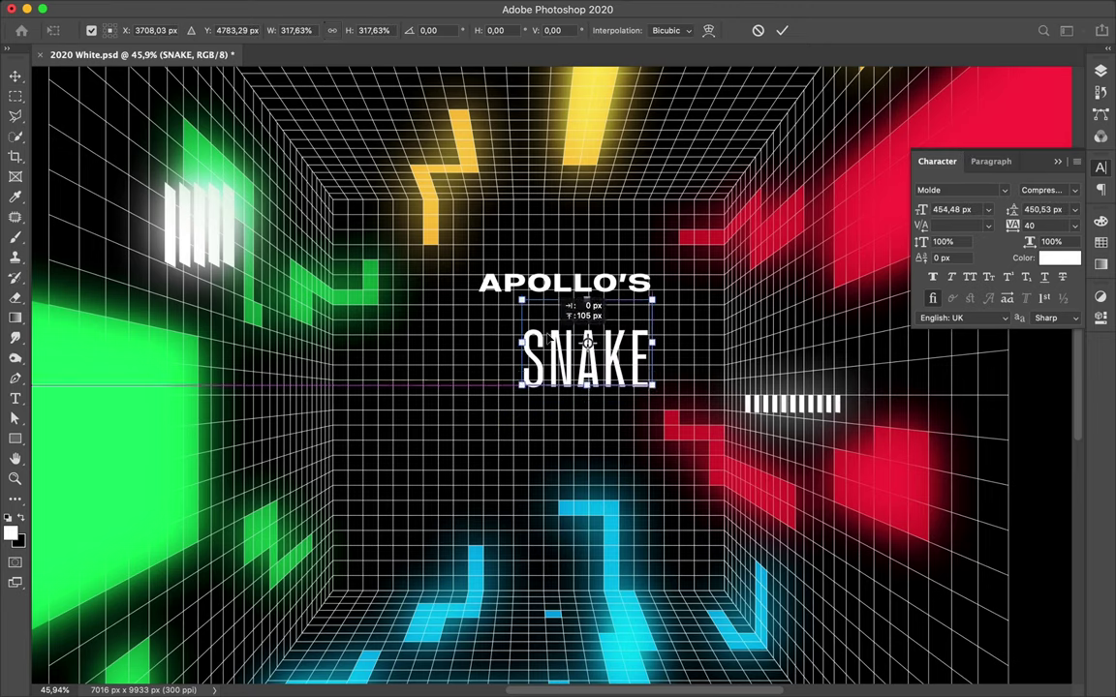
key("Return")
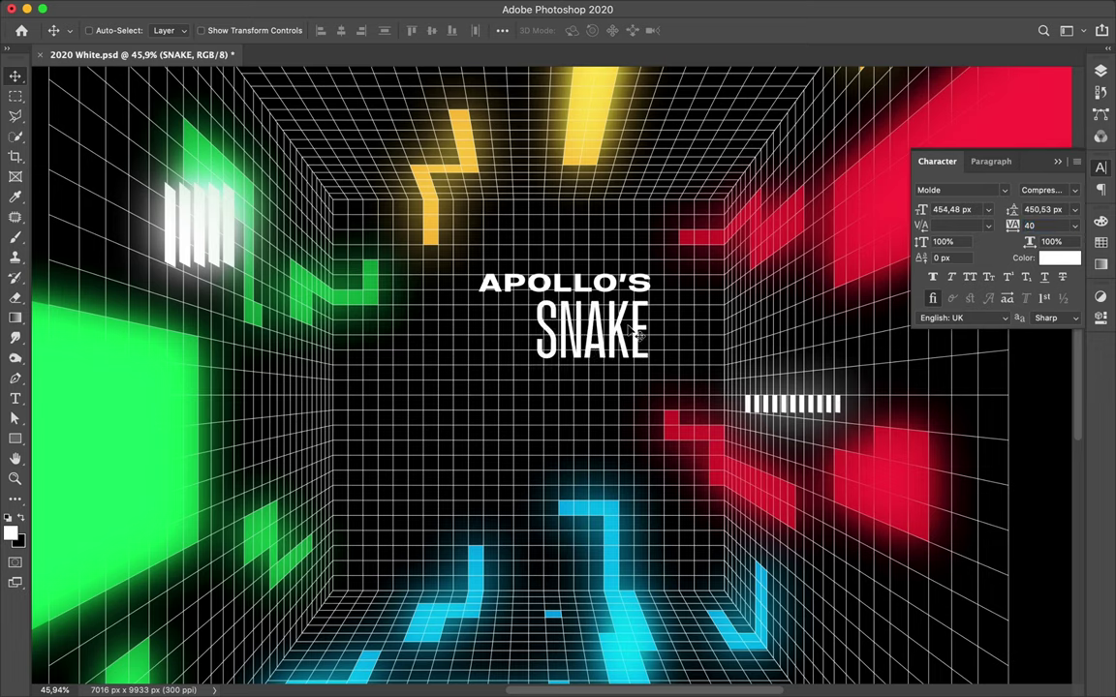
type("0")
key("ctrl+t")
left_click_drag(535, 376, 528, 383)
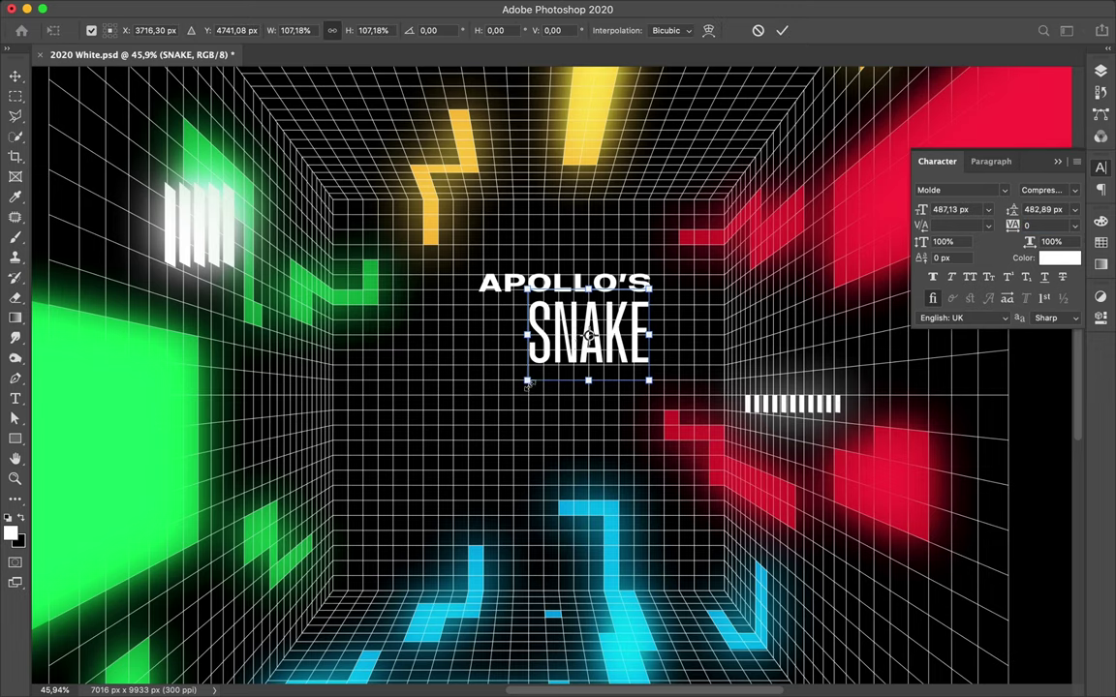
key("Return")
- Duplicate SNAKE, blur the copy, and set a second copy to Linear Dodge (Add)
left_click(1100, 70)
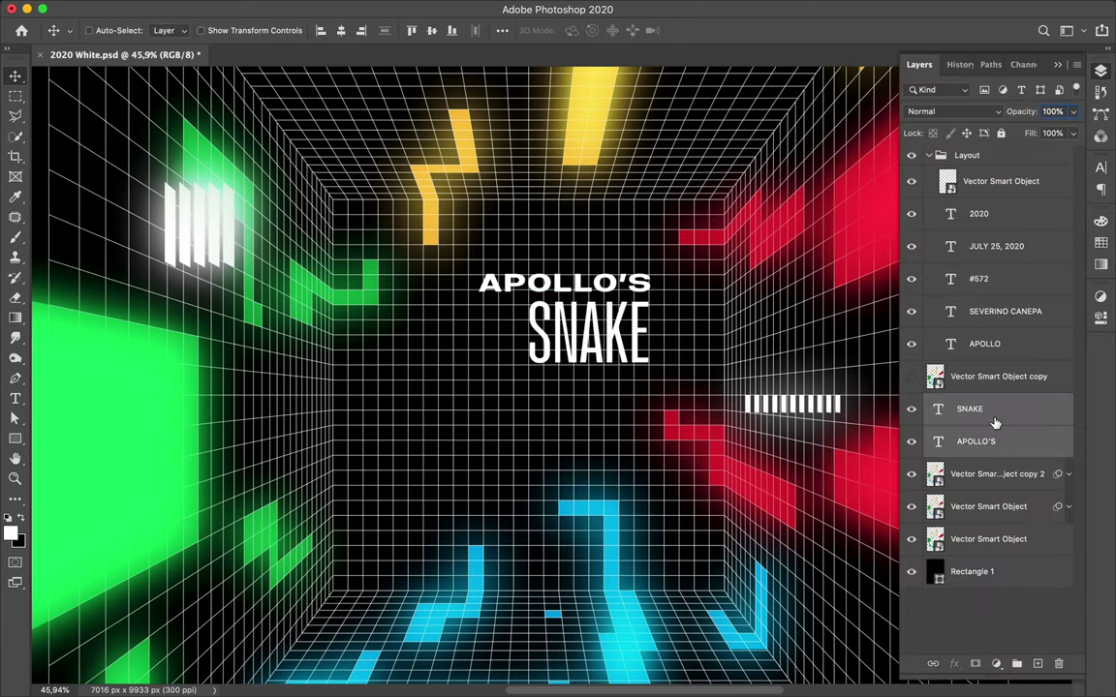
key("ctrl+j")
key("ctrl+alt+f")
key("ctrl+j")
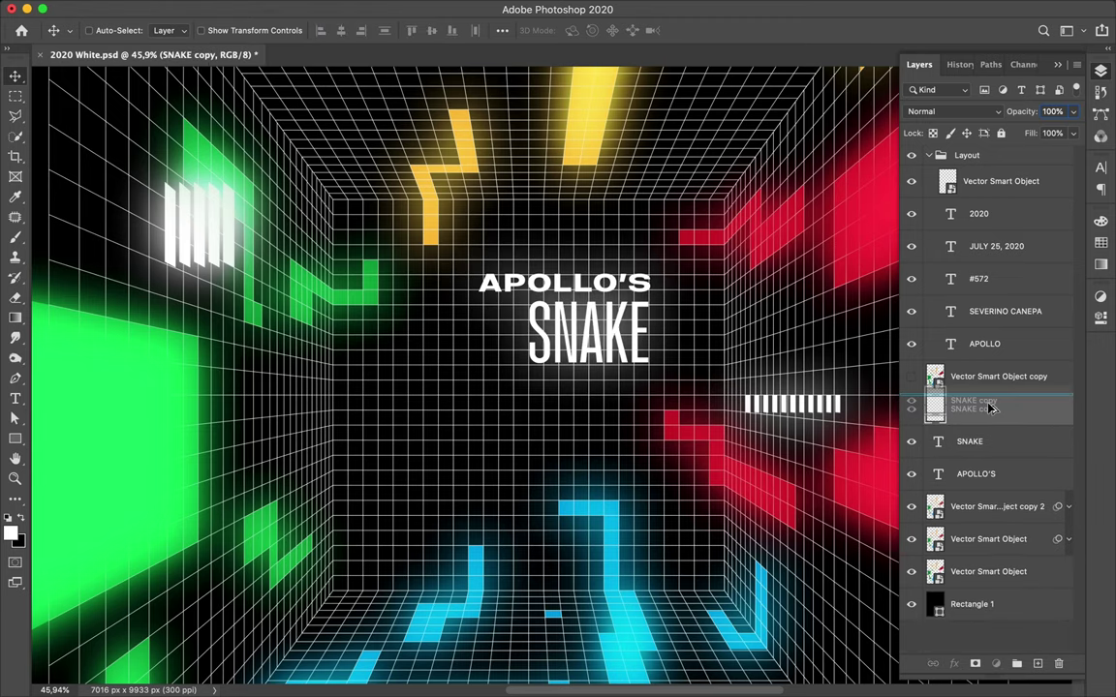
left_click(954, 112)
left_click(946, 245)
scroll(667, 366, "down", 2)
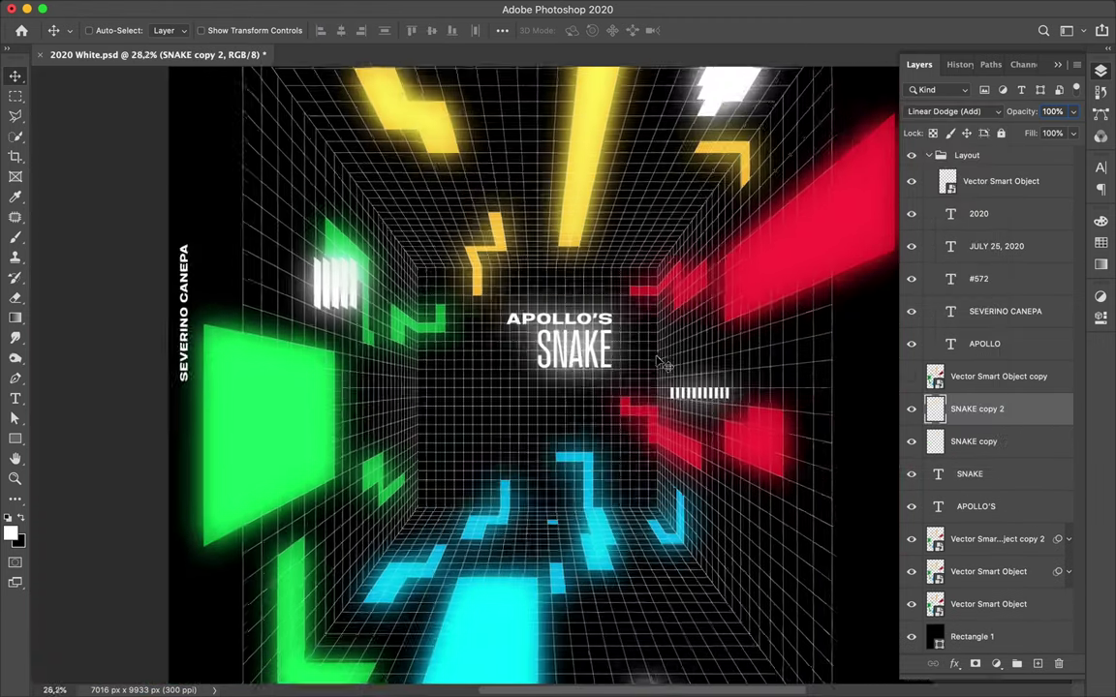
scroll(665, 360, "down", 2)
left_click(496, 667)
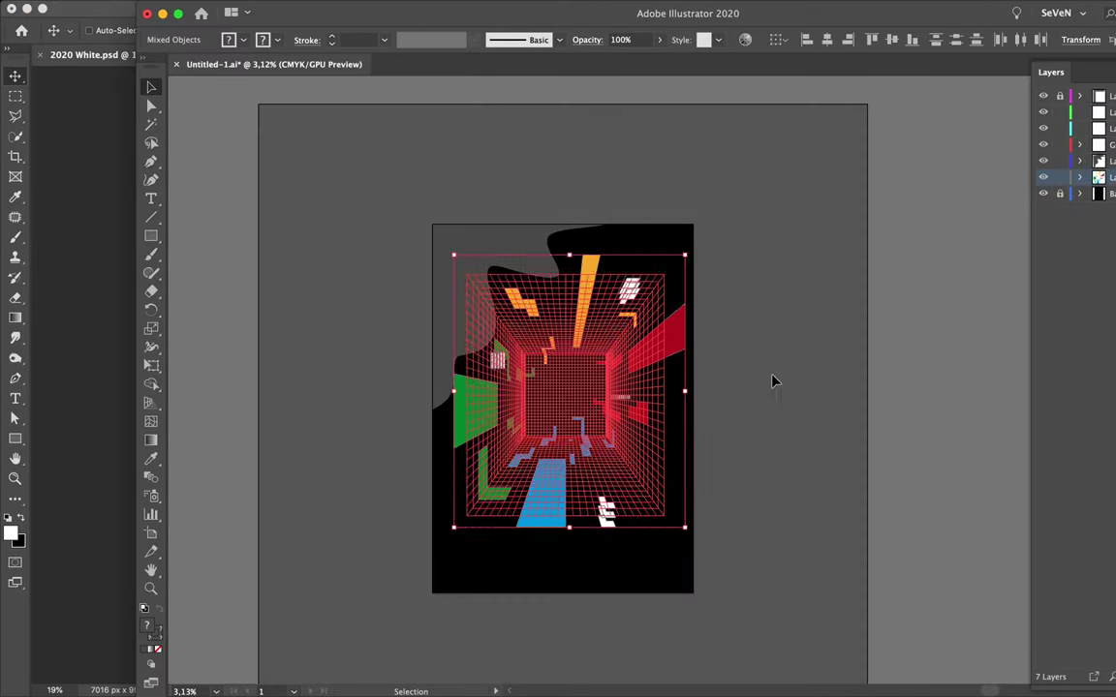
left_click_drag(487, 340, 369, 443)
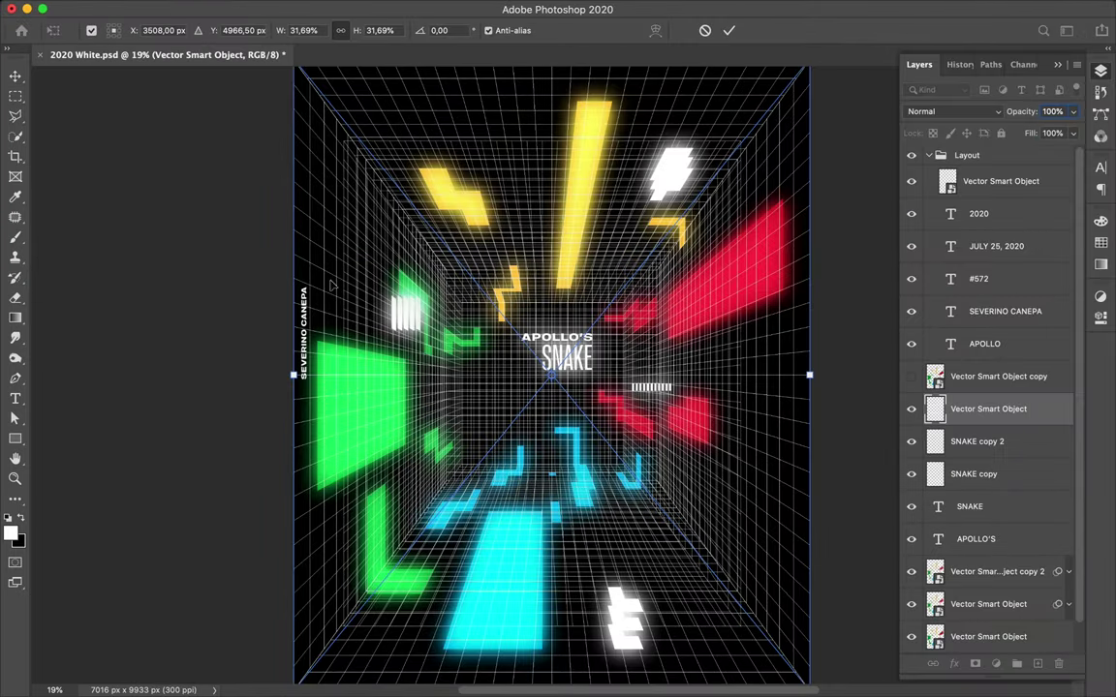
mouse_move(479, 95)
left_mouse_down()
mouse_move(476, 113)
mouse_move(593, 121)
left_mouse_up()
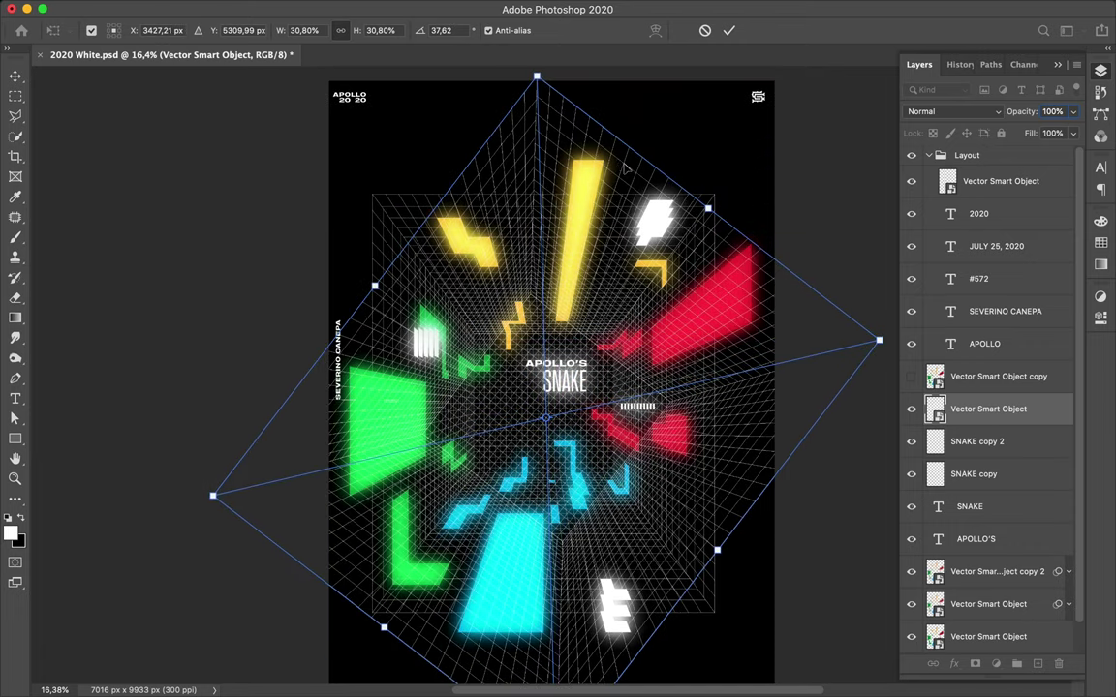
key("Return")
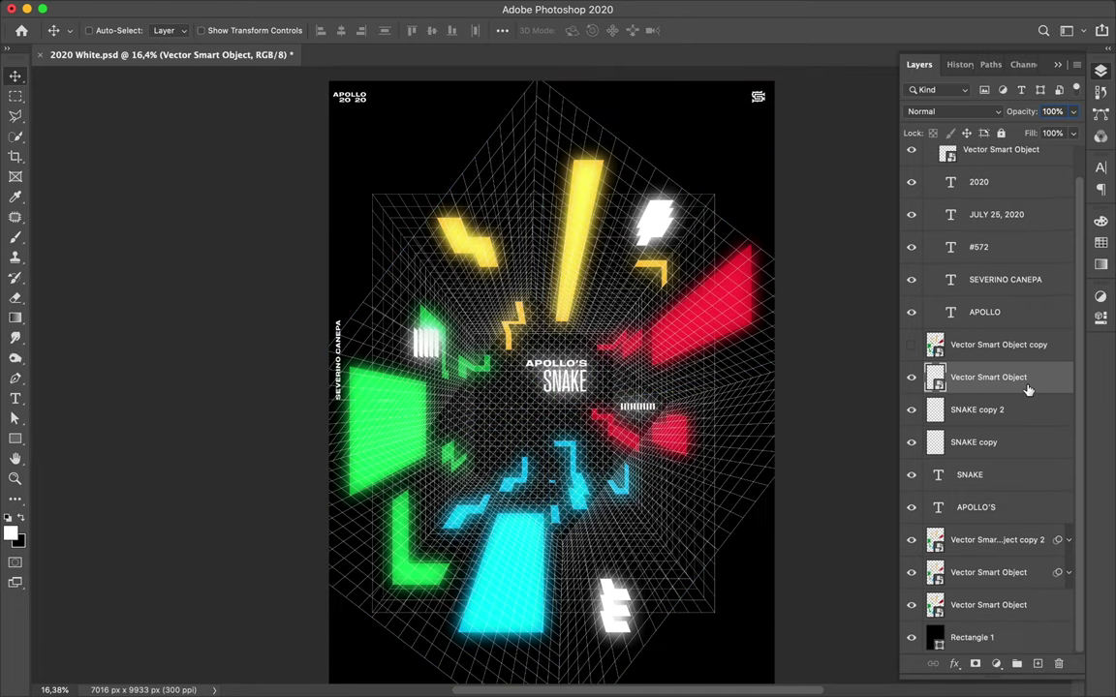
left_click_drag(988, 409, 1020, 617)
key("ctrl+0")
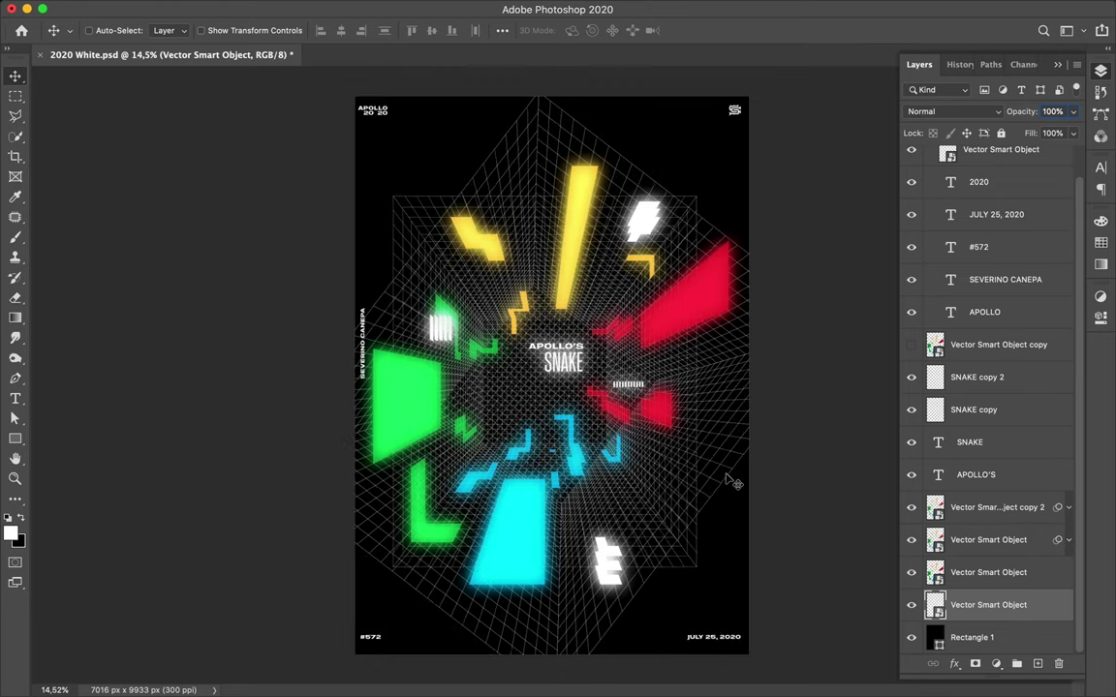
key("Delete")
scroll(596, 155, "down", 1)
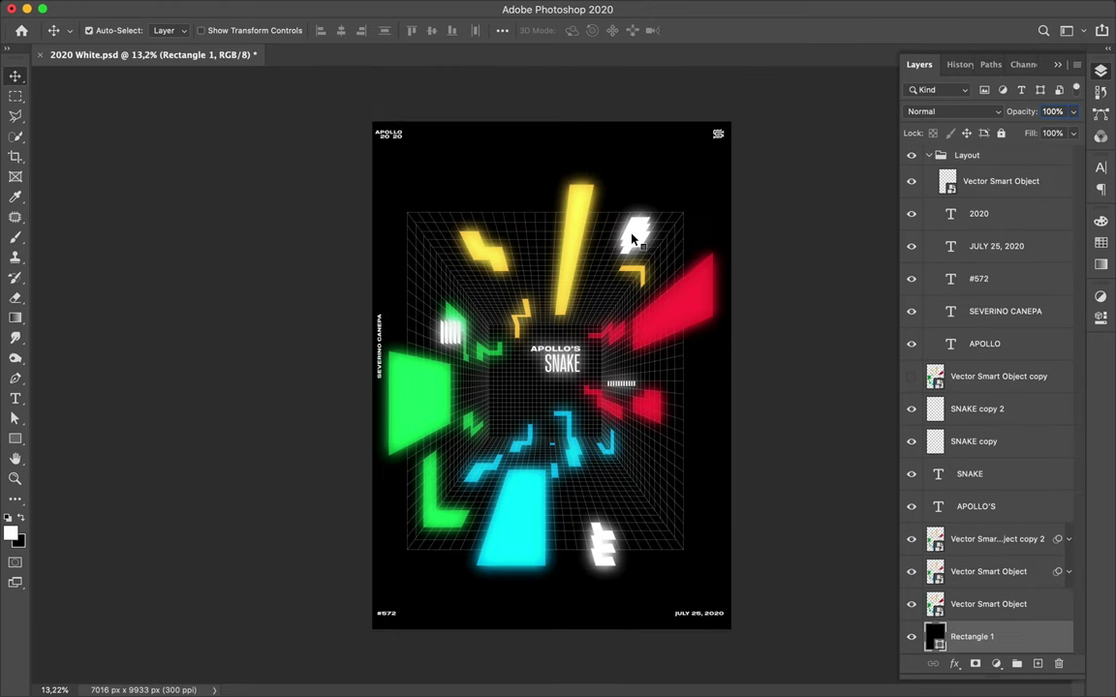
left_click(988, 604)
left_click(988, 538, "shift")
mouse_move(596, 209)
left_mouse_down()
mouse_move(596, 554)
mouse_move(574, 600)
left_mouse_up()
- Undo the duplicated artwork copies and select the grid and shapes artwork layer
left_click_drag(516, 393, 516, 223)
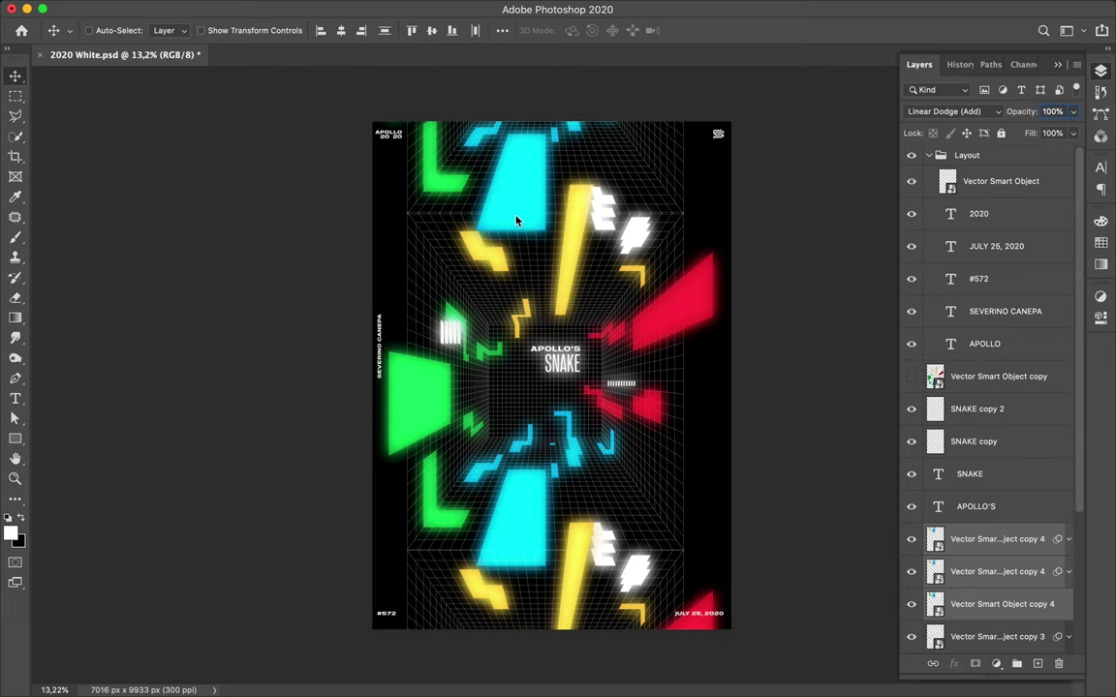
key("ctrl+z")
key("ctrl+z")
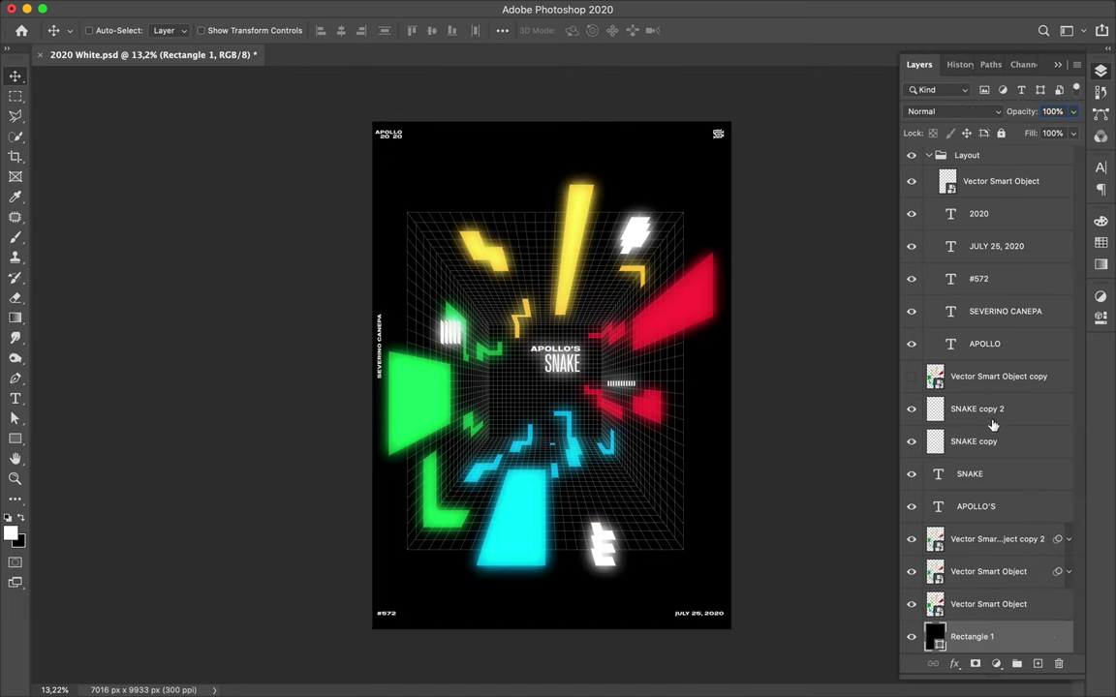
key("ctrl+t")
key("Escape")
left_click(987, 604)
- Scale the grid artwork up to about 121%, nudge it right, and save the poster
key("ctrl+t")
mouse_move(374, 373)
left_mouse_down()
mouse_move(411, 361)
mouse_move(346, 370)
left_mouse_up()
left_click_drag(554, 137, 559, 100)
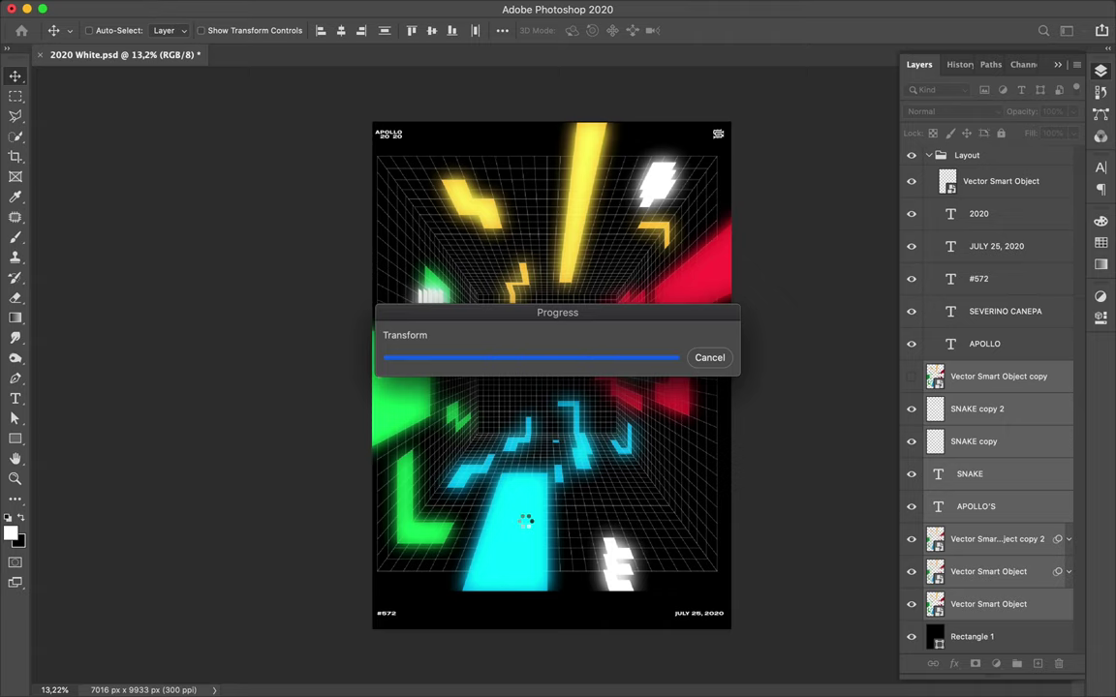
left_click(531, 526)
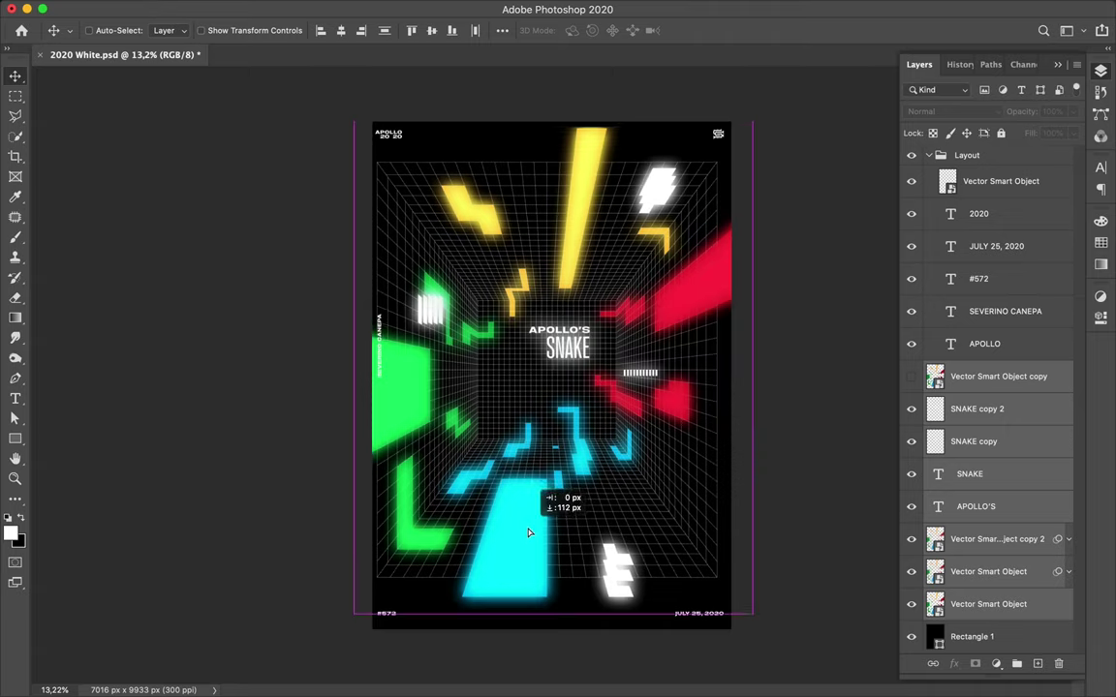
left_click_drag(530, 528, 534, 525)
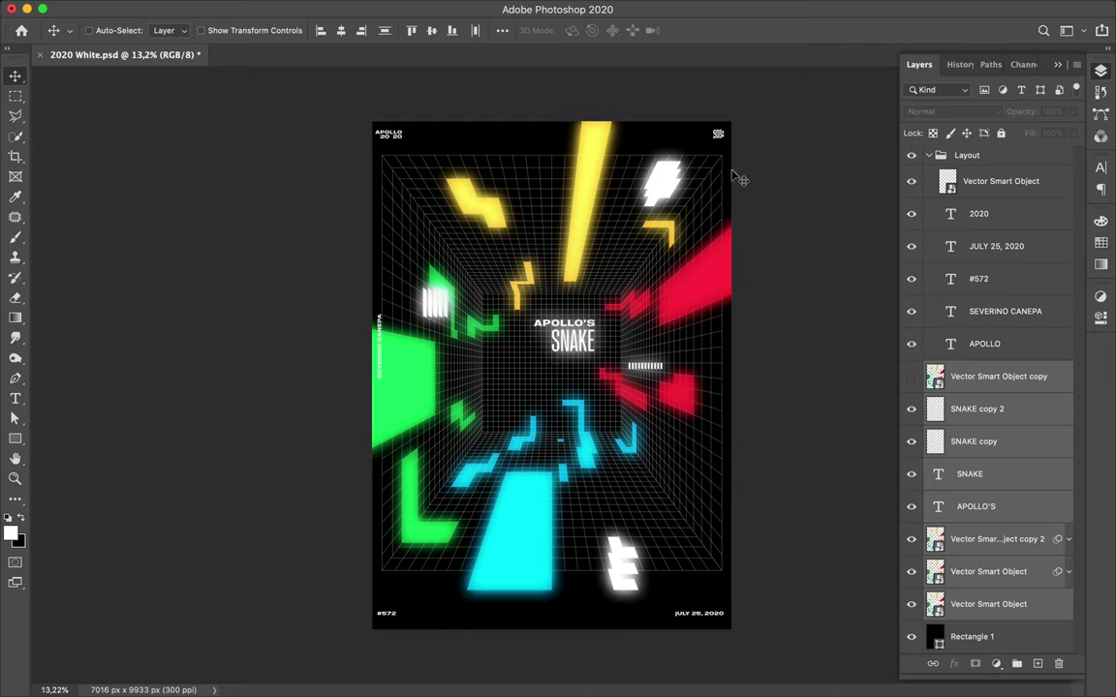
key("ctrl+s")
left_click(802, 10)
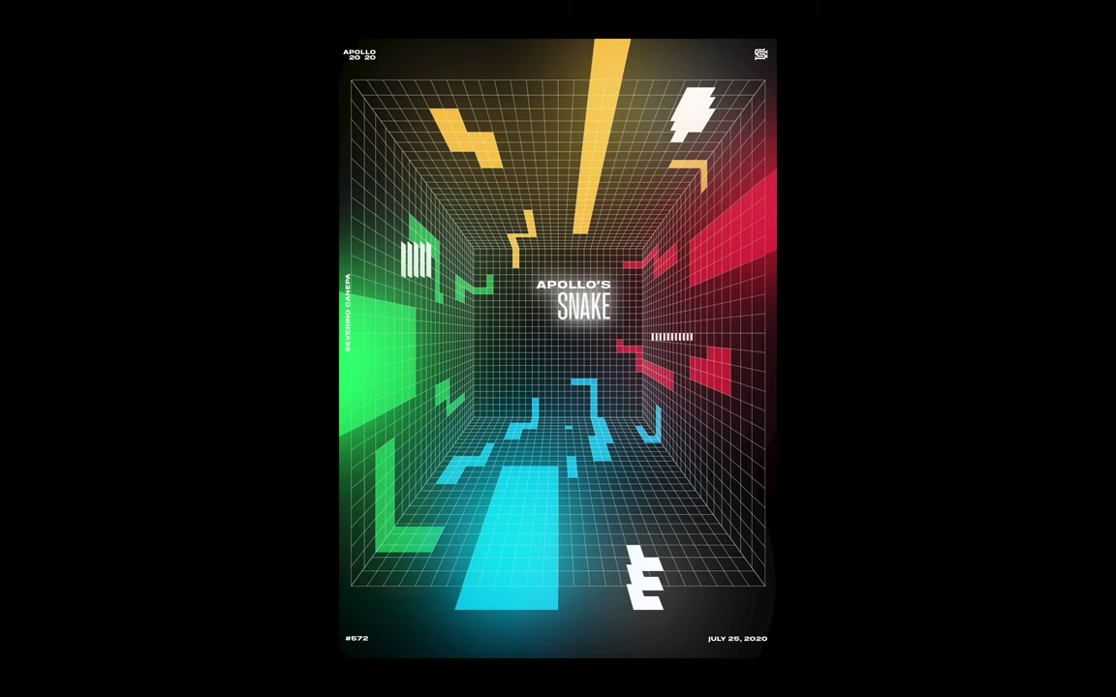